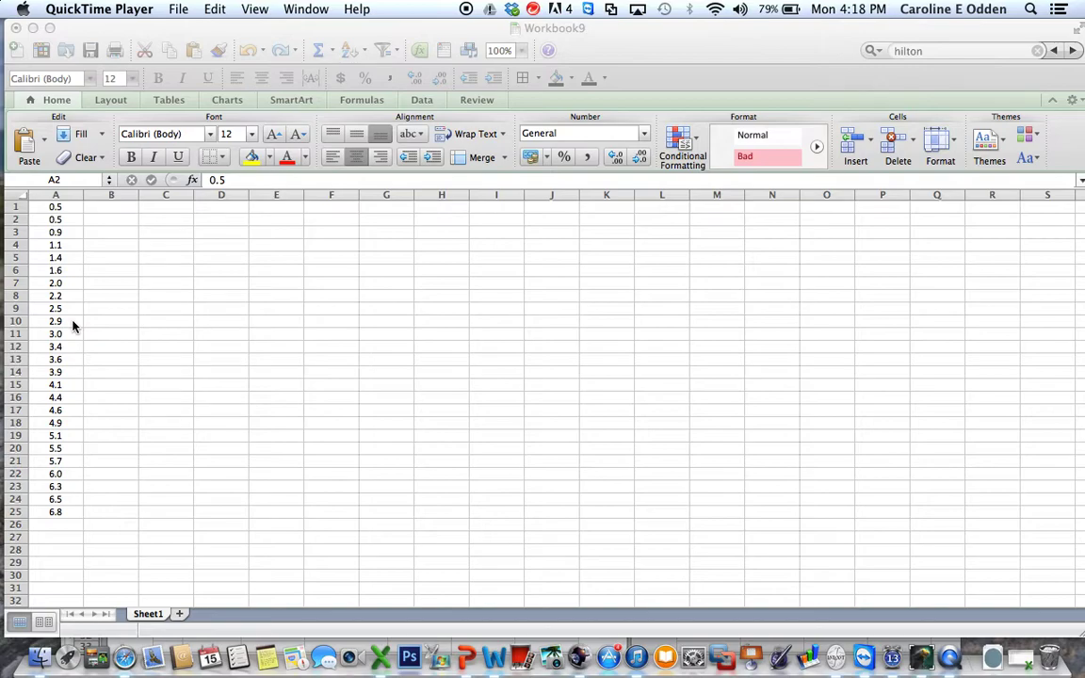
Step: Insert two blank rows above the measurements and enter the heading Δx (cm) in A1
{"action": "left_click", "coordinate": [68, 215]}
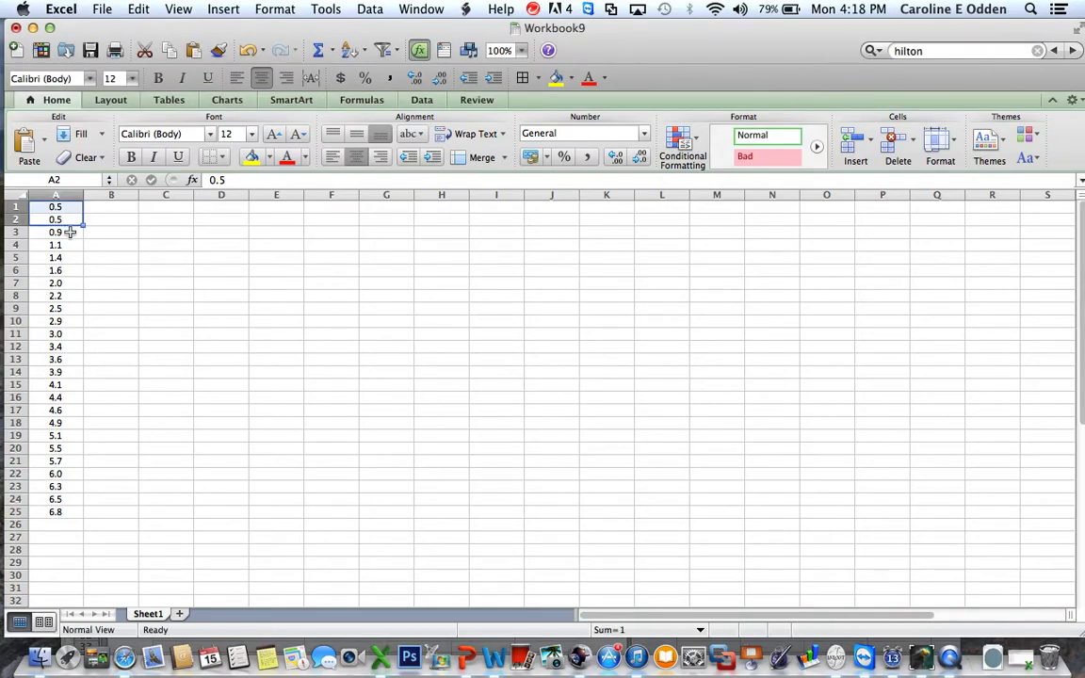
{"action": "left_click", "coordinate": [71, 232]}
{"action": "left_click", "coordinate": [70, 207]}
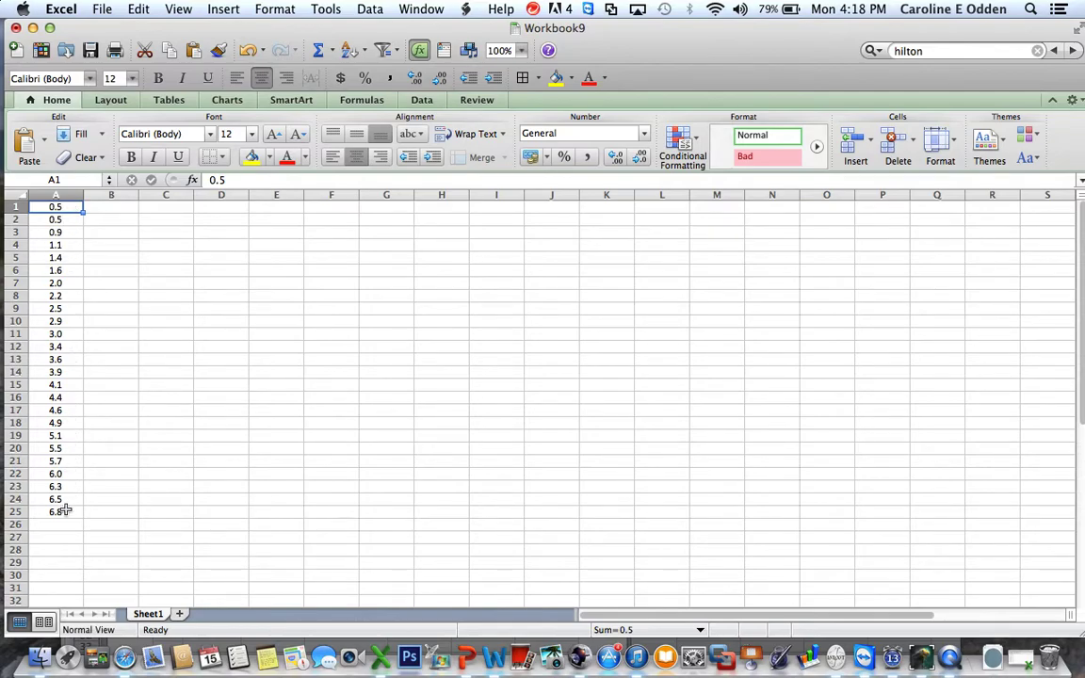
{"action": "left_click", "coordinate": [187, 9]}
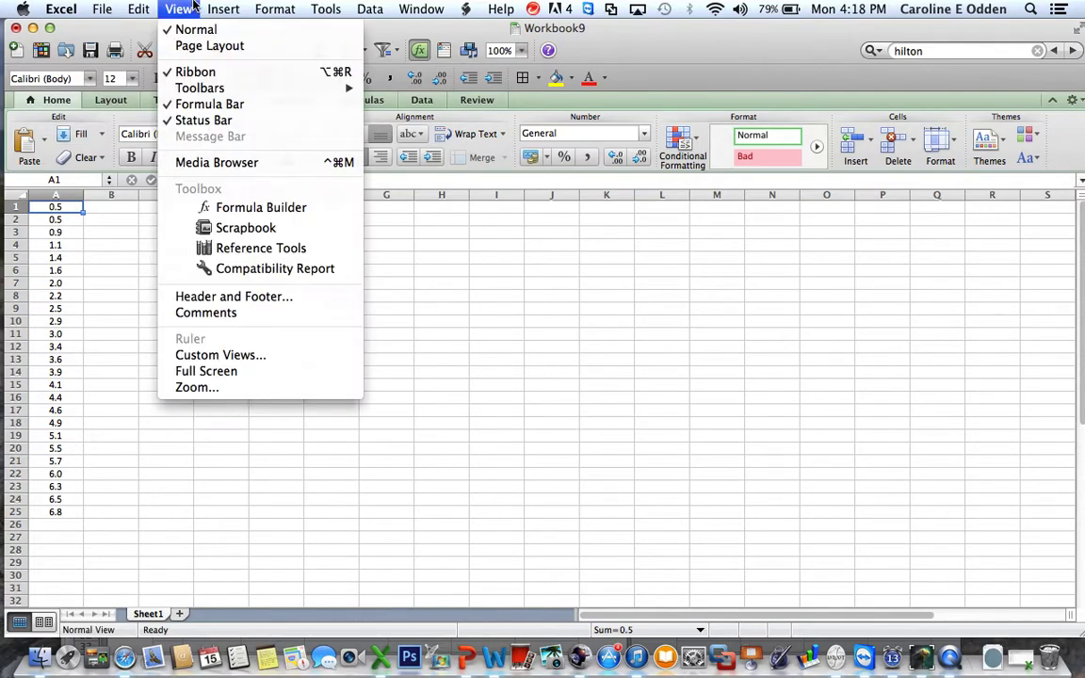
{"action": "mouse_move", "coordinate": [218, 8]}
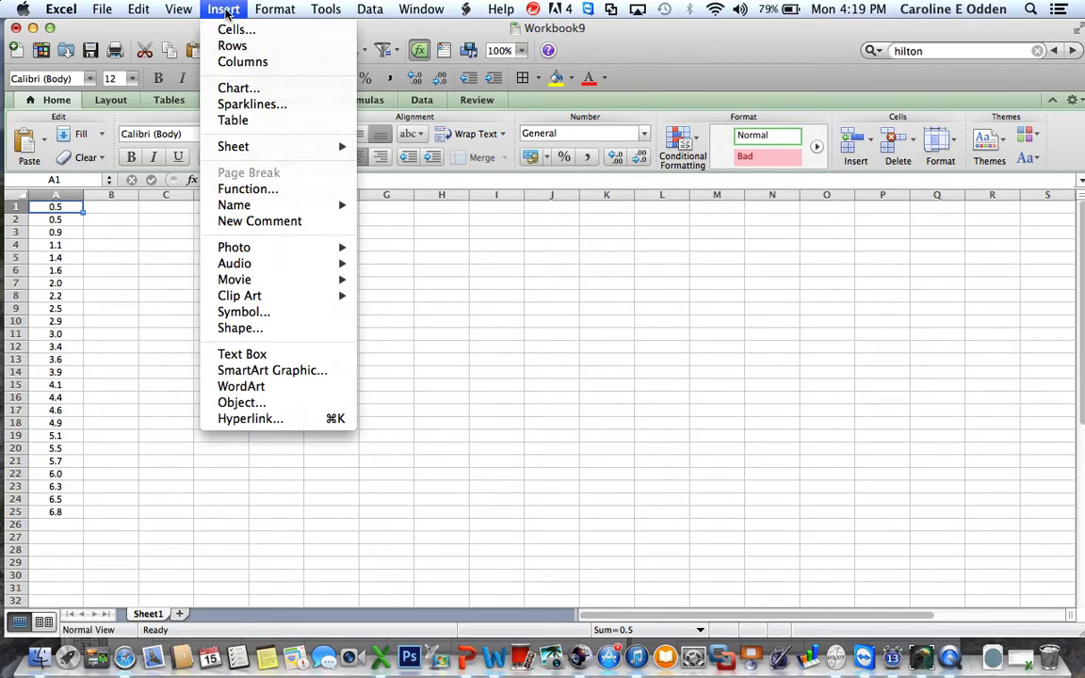
{"action": "left_click", "coordinate": [233, 45]}
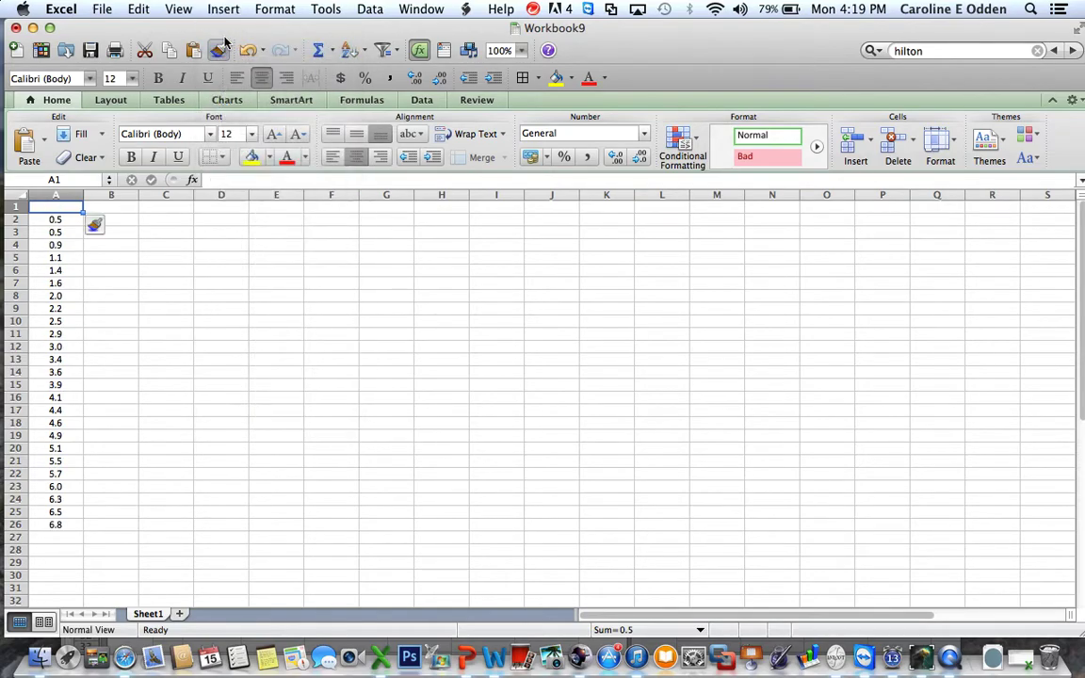
{"action": "left_click", "coordinate": [228, 8]}
{"action": "left_click", "coordinate": [230, 44]}
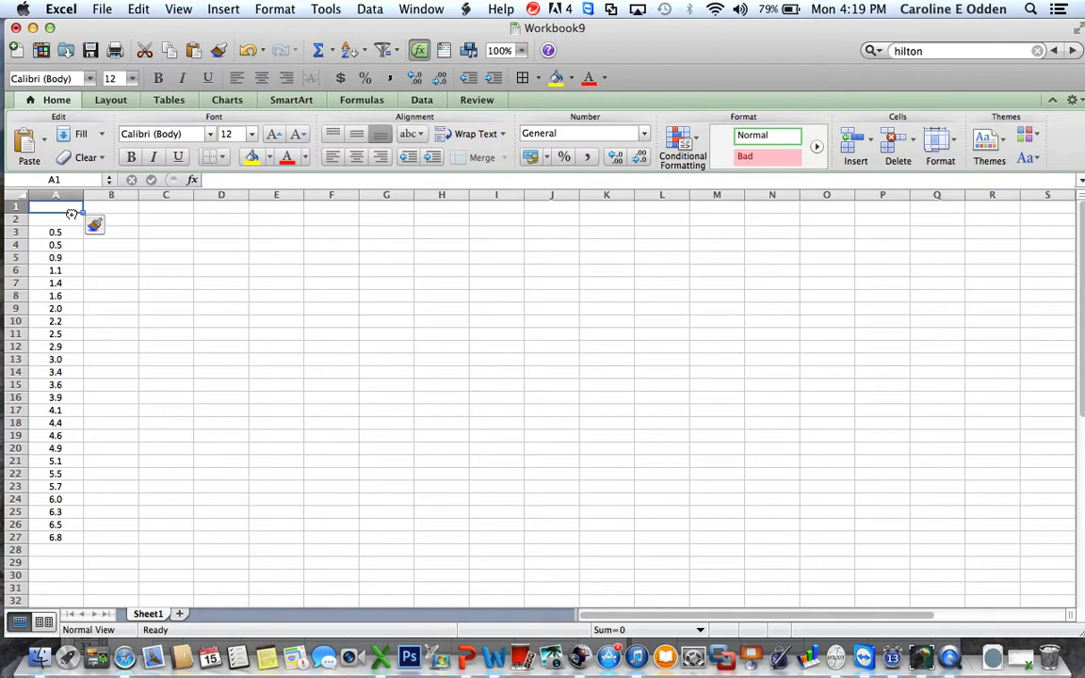
{"action": "type", "text": "Δ"}
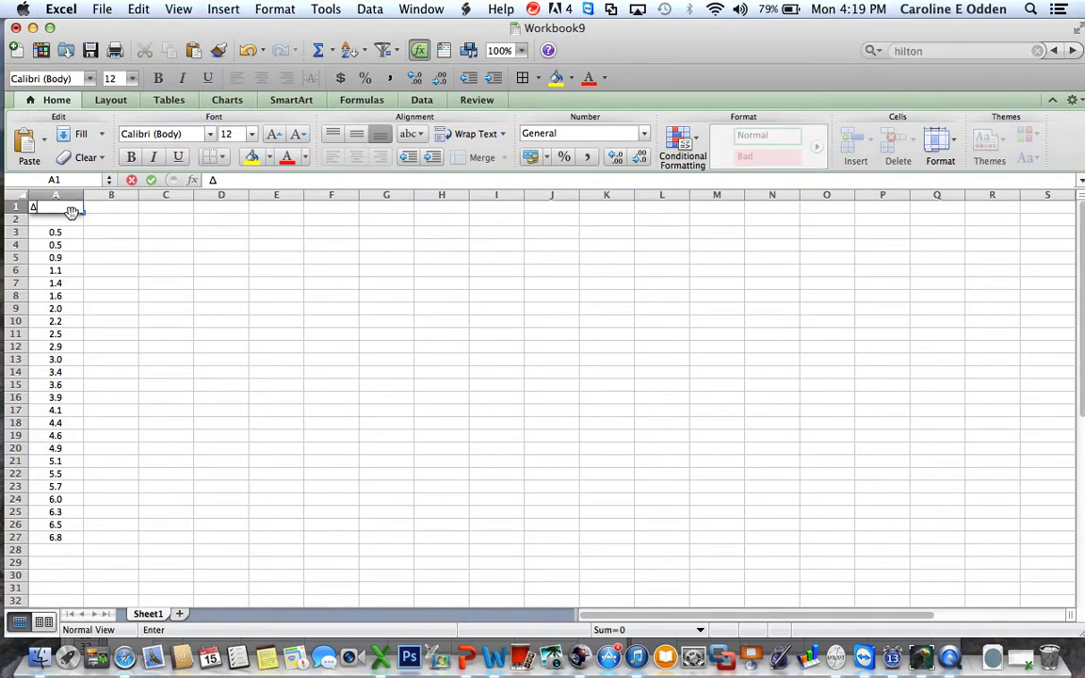
{"action": "type", "text": "x (cm)"}
{"action": "left_click", "coordinate": [73, 219]}
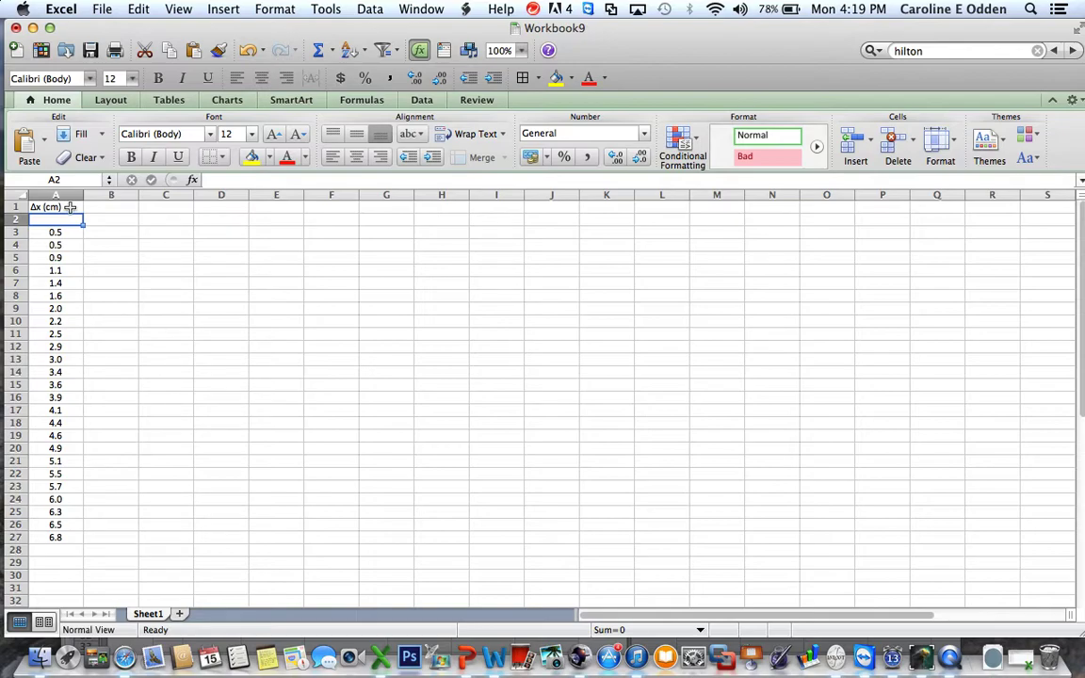
Step: Type the heading 'vav (cm/s)' in B1, making 'av' subscript
{"action": "left_click", "coordinate": [104, 208]}
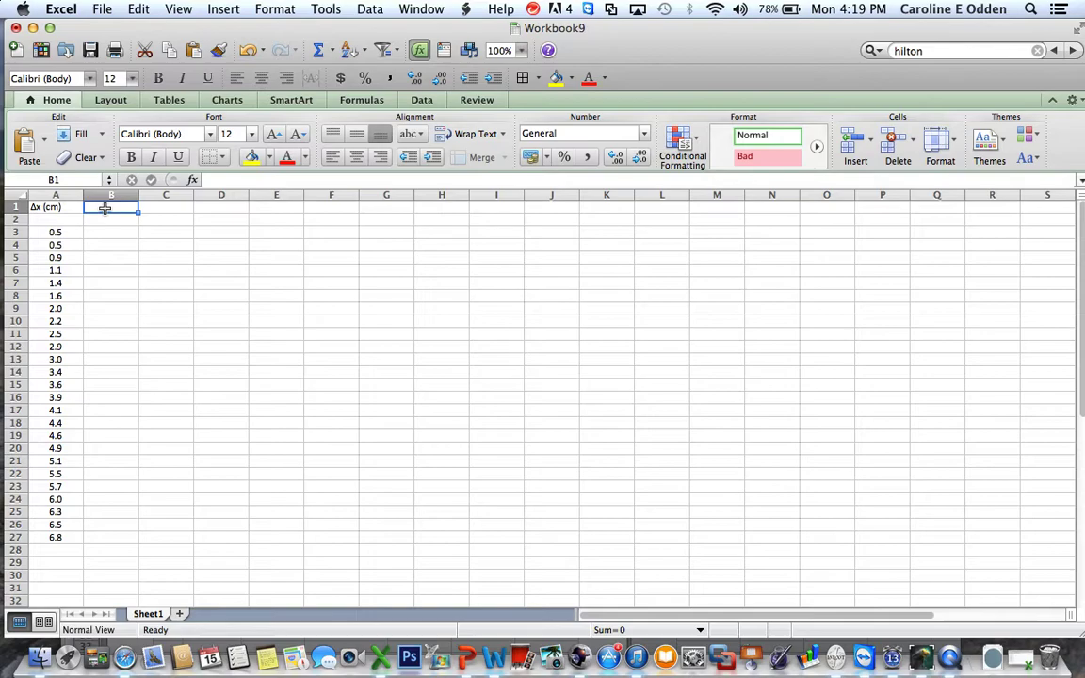
{"action": "type", "text": "v"}
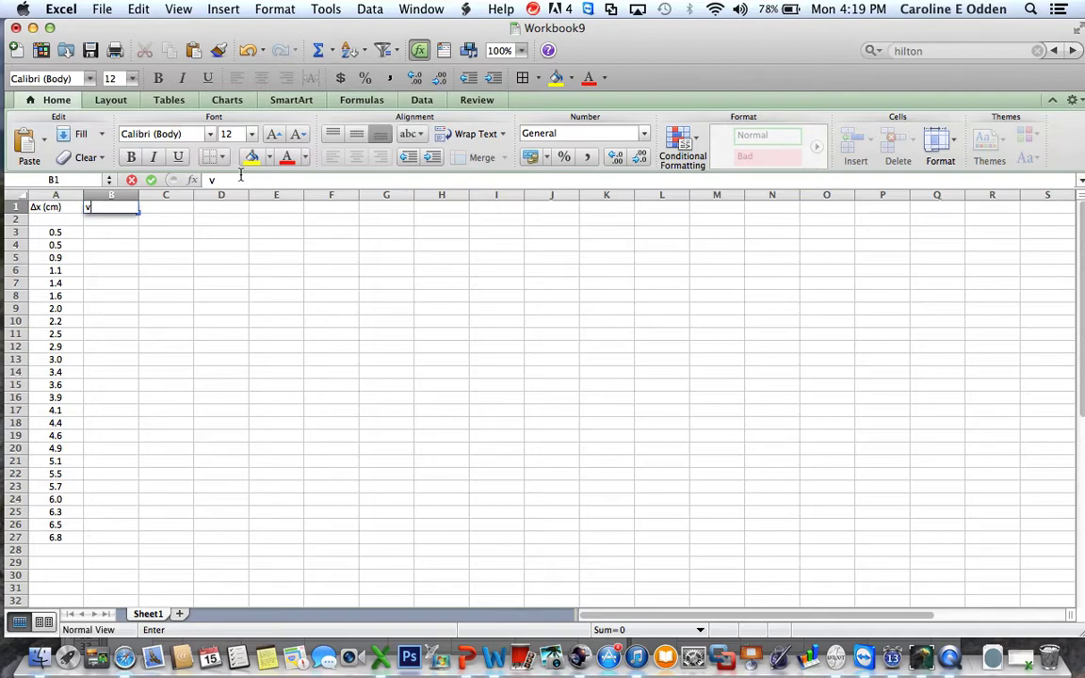
{"action": "type", "text": "av"}
{"action": "left_click", "coordinate": [224, 180]}
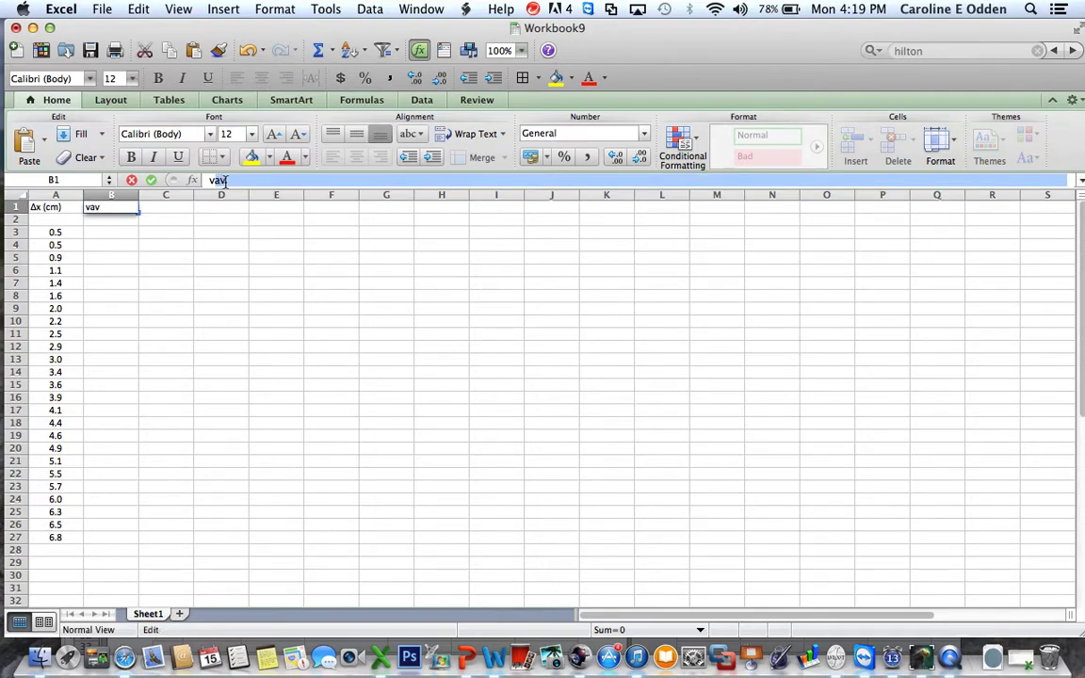
{"action": "left_click", "coordinate": [276, 11]}
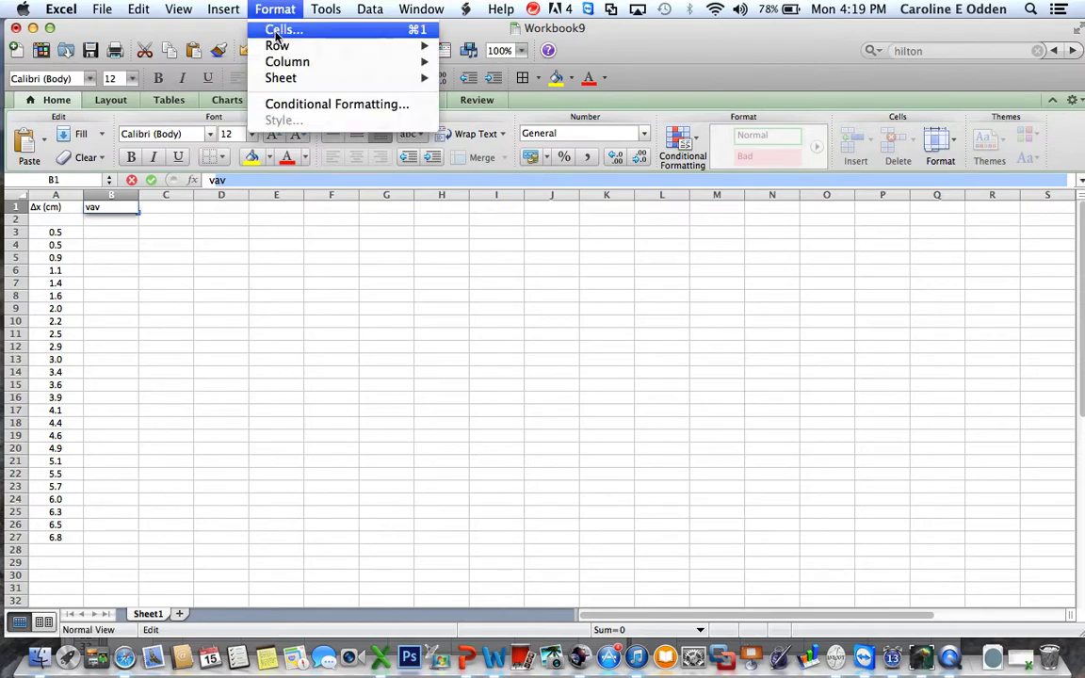
{"action": "left_click", "coordinate": [276, 29]}
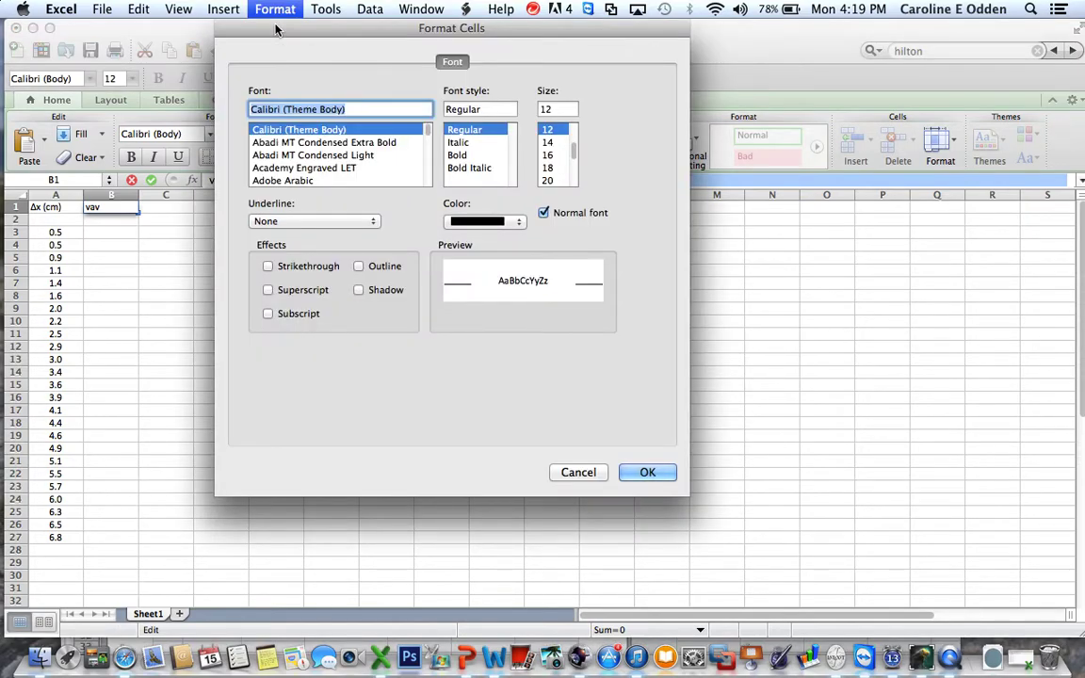
{"action": "left_click", "coordinate": [269, 315]}
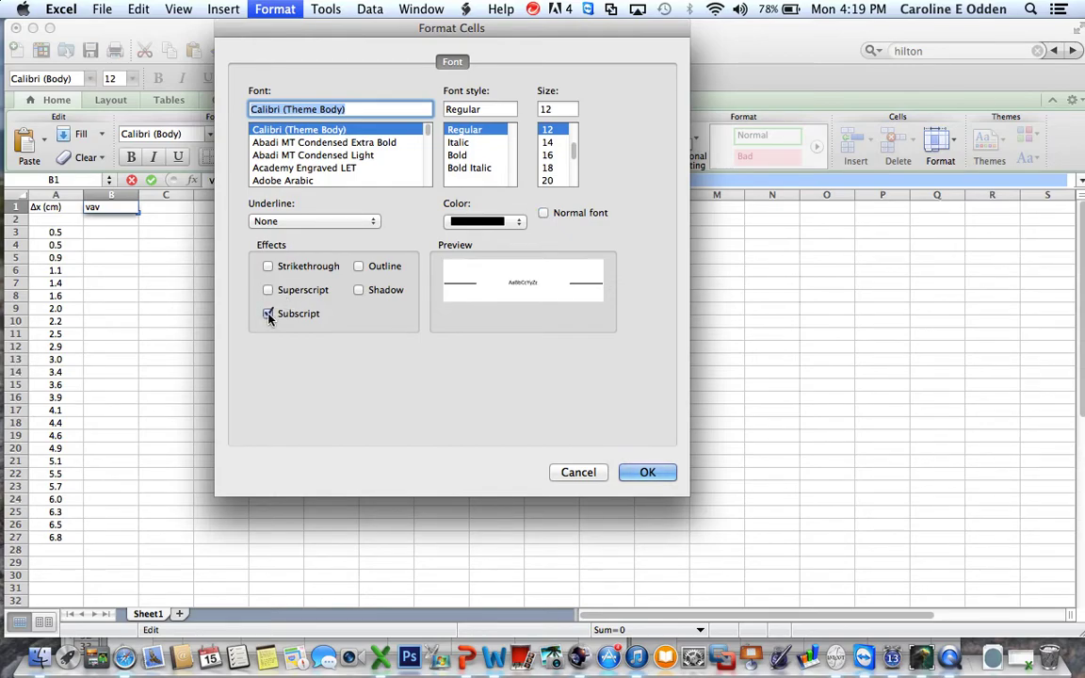
{"action": "left_click", "coordinate": [642, 472]}
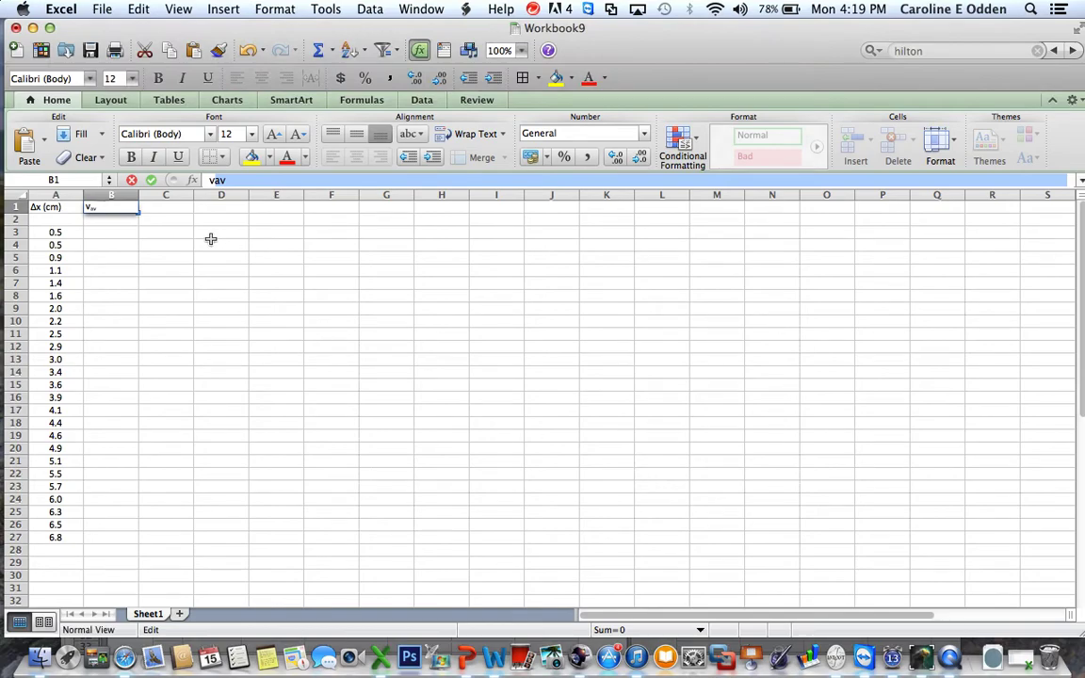
{"action": "left_click", "coordinate": [251, 179]}
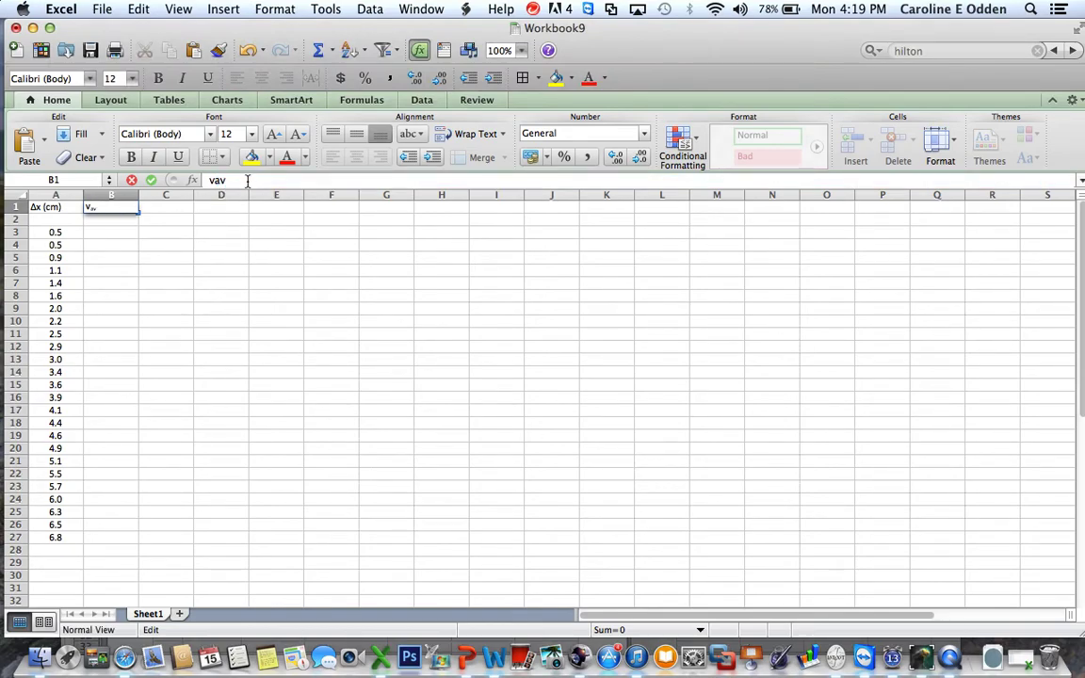
{"action": "type", "text": "(cm/s)"}
{"action": "triple_click", "coordinate": [215, 180]}
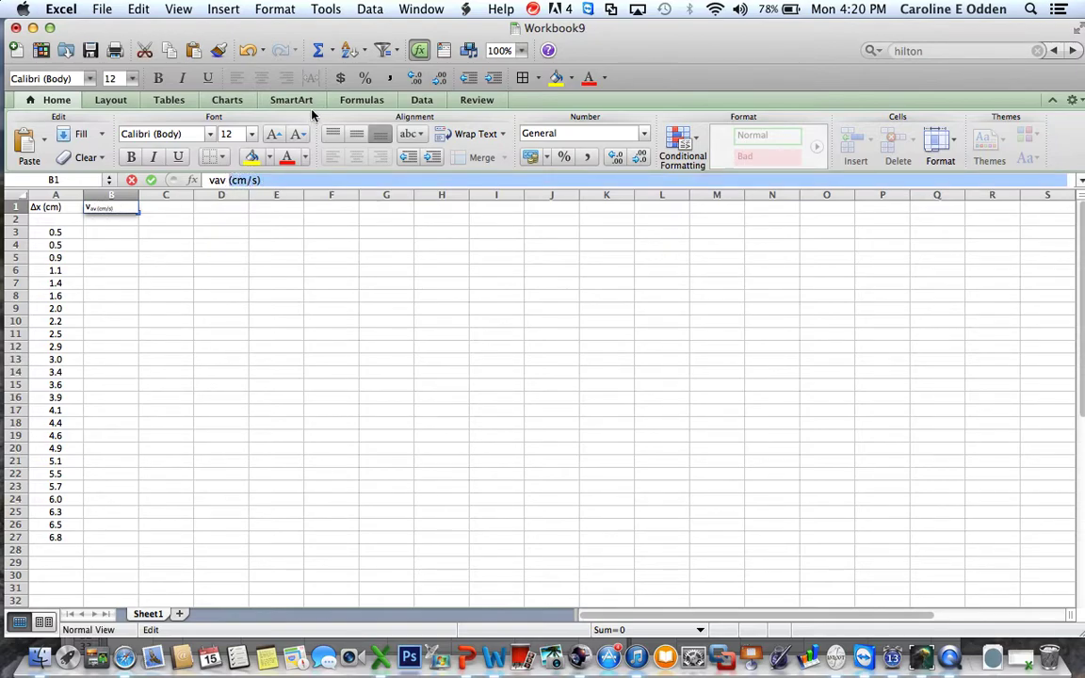
Step: Remove subscript from '(cm/s)' in the B1 heading and commit the entry
{"action": "left_click", "coordinate": [271, 10]}
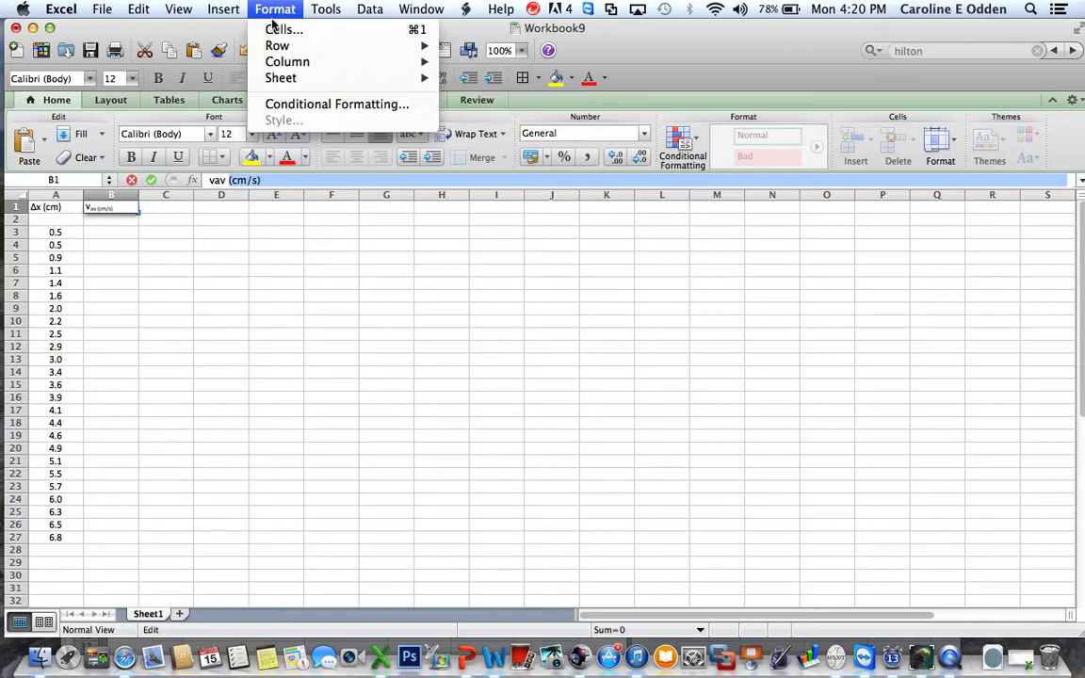
{"action": "left_click", "coordinate": [275, 30]}
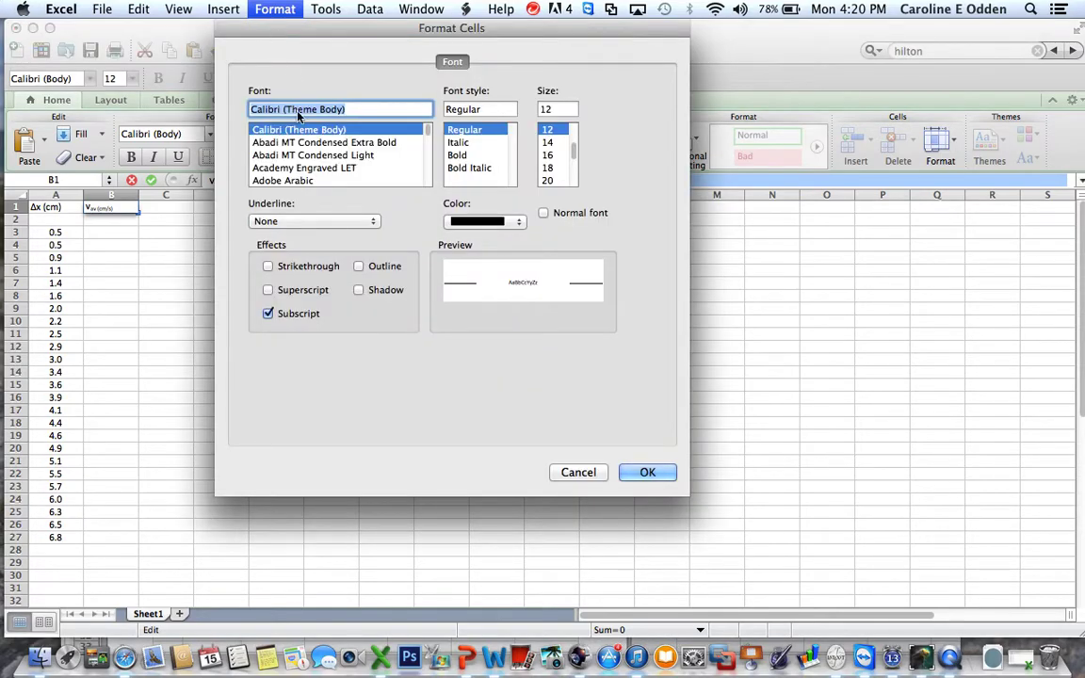
{"action": "left_click", "coordinate": [267, 313]}
{"action": "left_click", "coordinate": [647, 472]}
{"action": "left_click", "coordinate": [113, 245]}
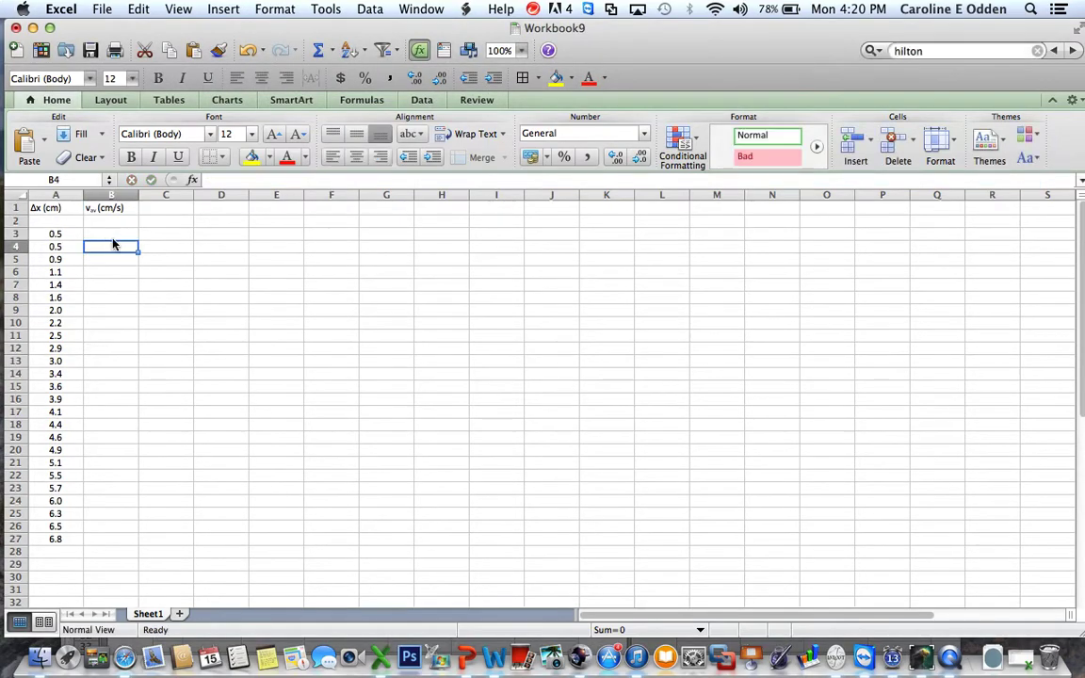
Step: Enter the velocity formula =A3/(1/60) in B3
{"action": "left_click", "coordinate": [56, 235]}
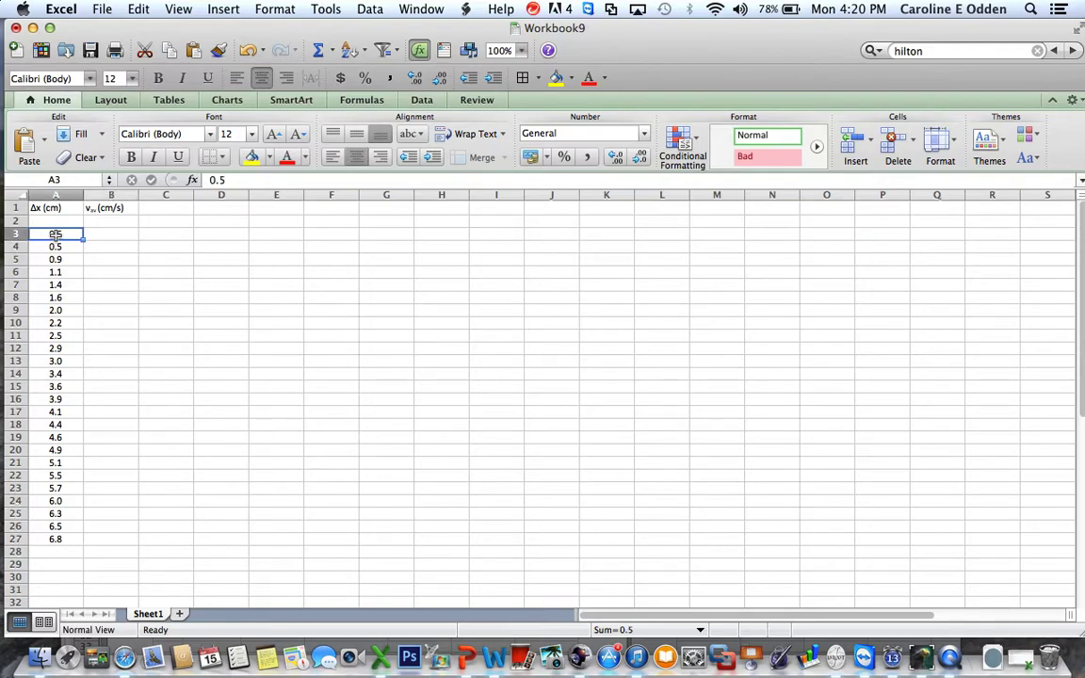
{"action": "left_click", "coordinate": [110, 236]}
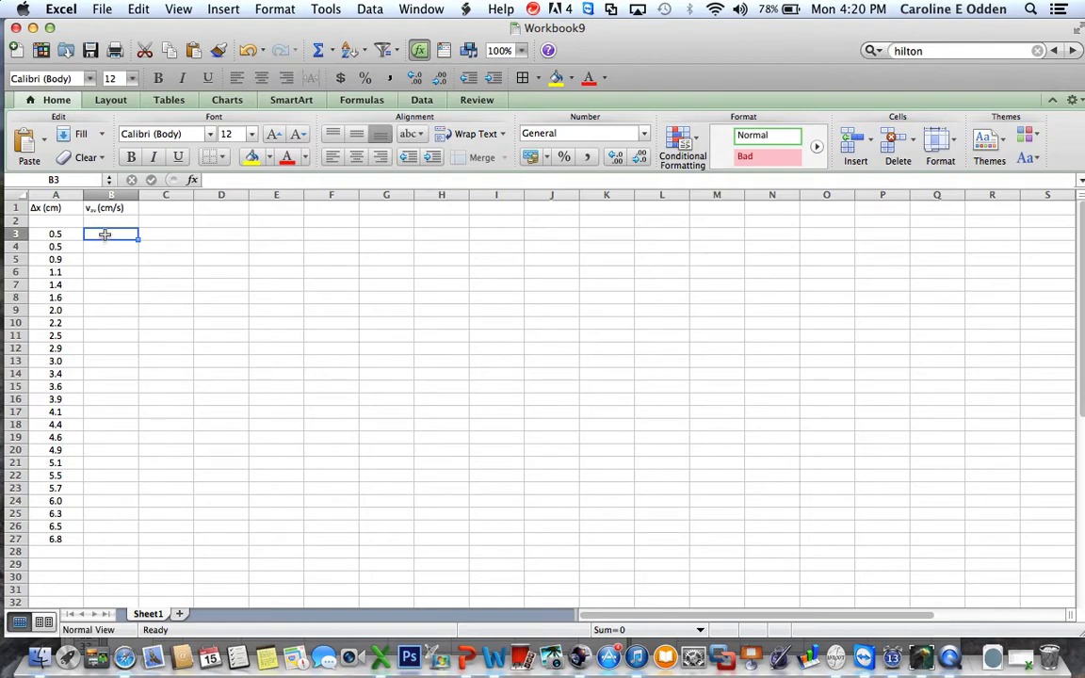
{"action": "left_click", "coordinate": [210, 180]}
{"action": "type", "text": "="}
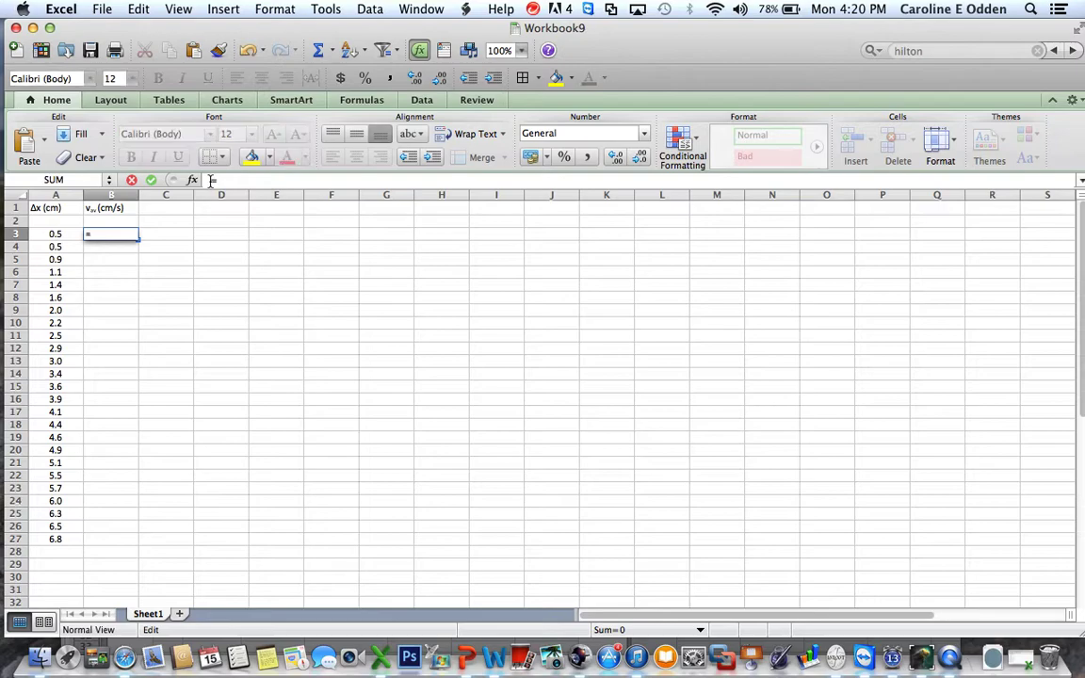
{"action": "left_click", "coordinate": [50, 235]}
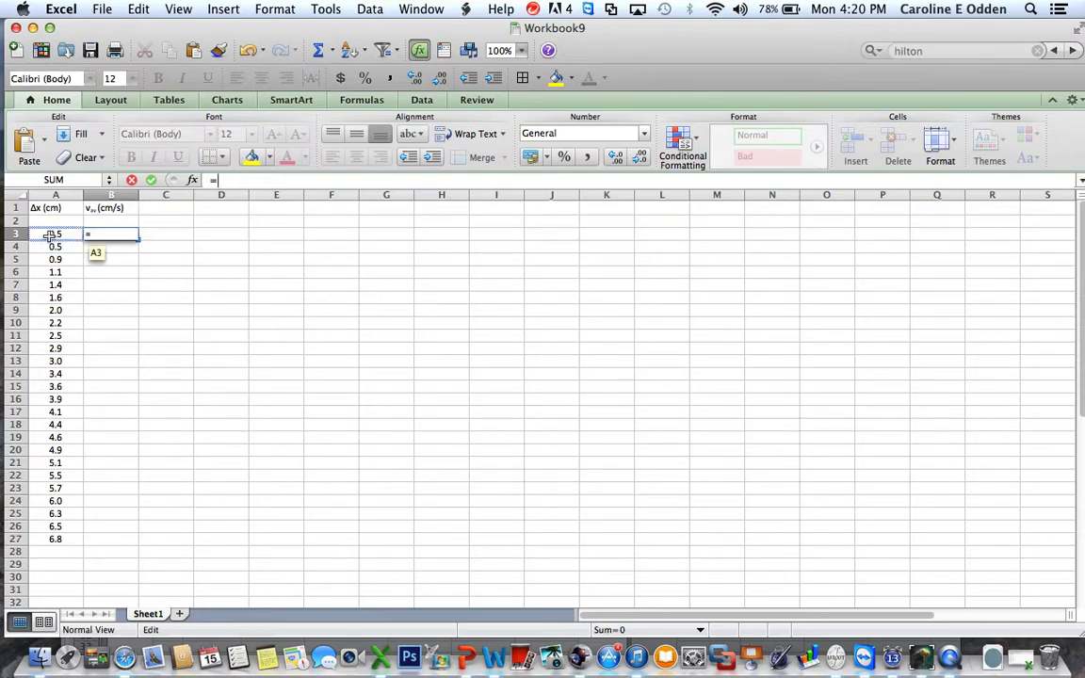
{"action": "left_click", "coordinate": [52, 234]}
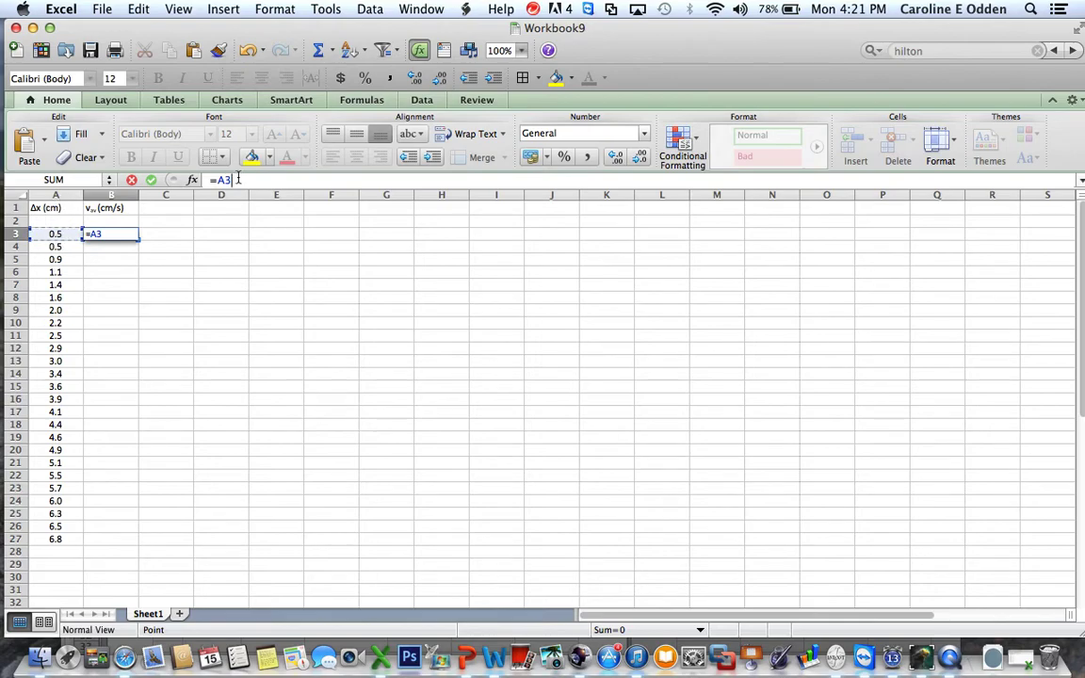
{"action": "type", "text": "/(1/60"}
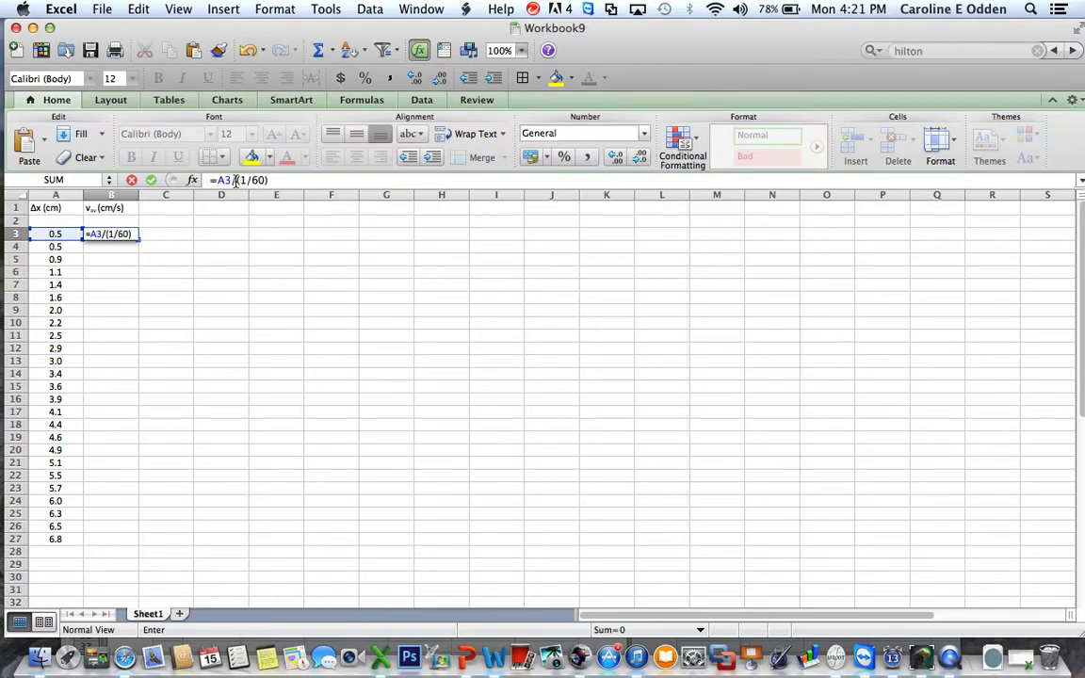
{"action": "key", "text": "Return"}
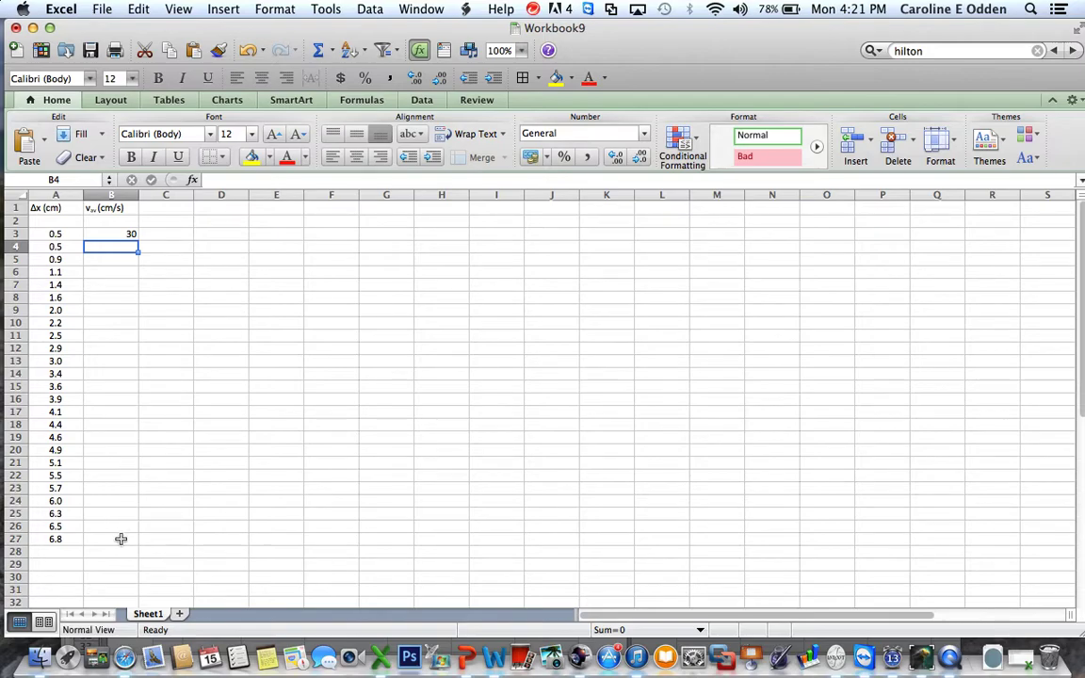
Step: Fill the B3 formula down to B27, giving velocities 30 through 408
{"action": "left_click", "coordinate": [123, 233]}
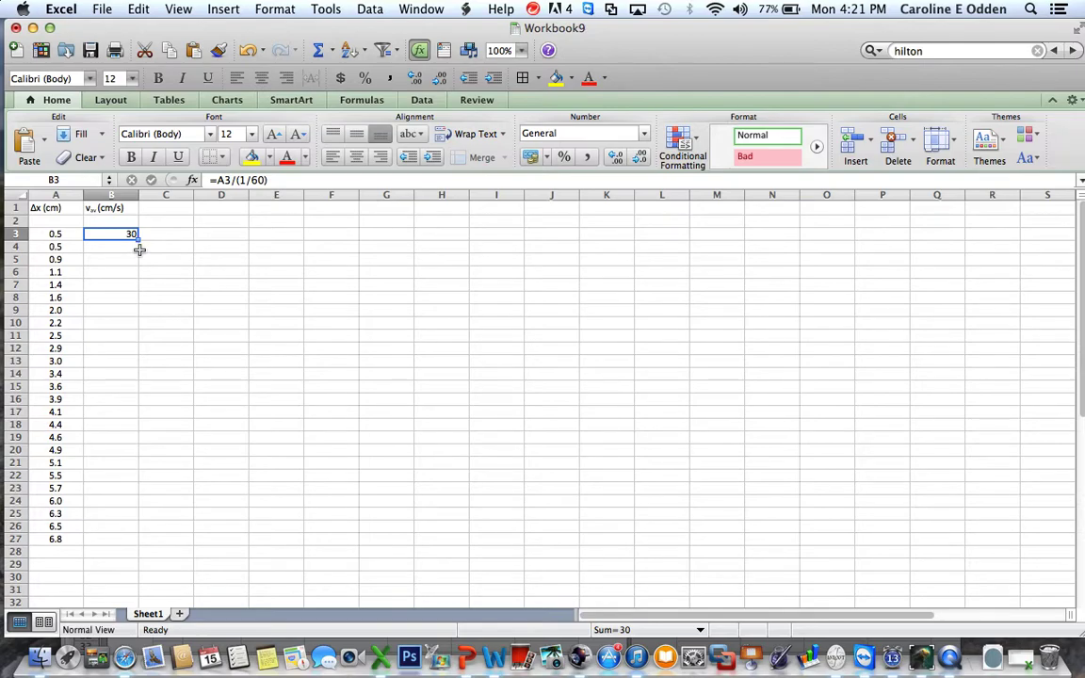
{"action": "left_click_drag", "start_coordinate": [138, 239], "coordinate": [112, 543]}
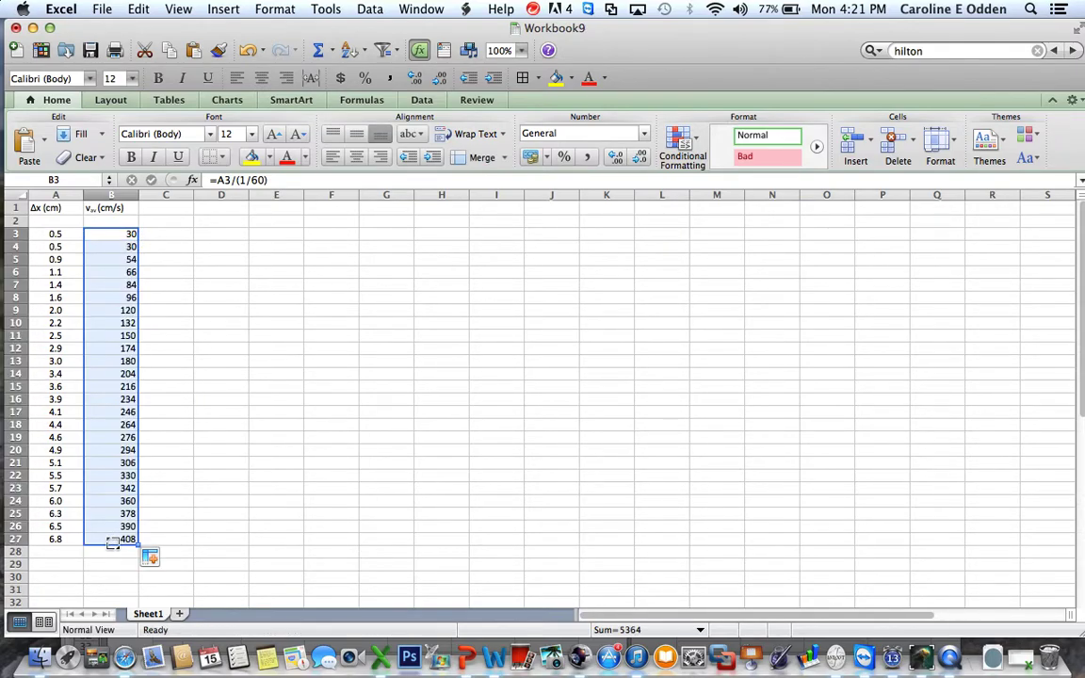
{"action": "left_click", "coordinate": [171, 453]}
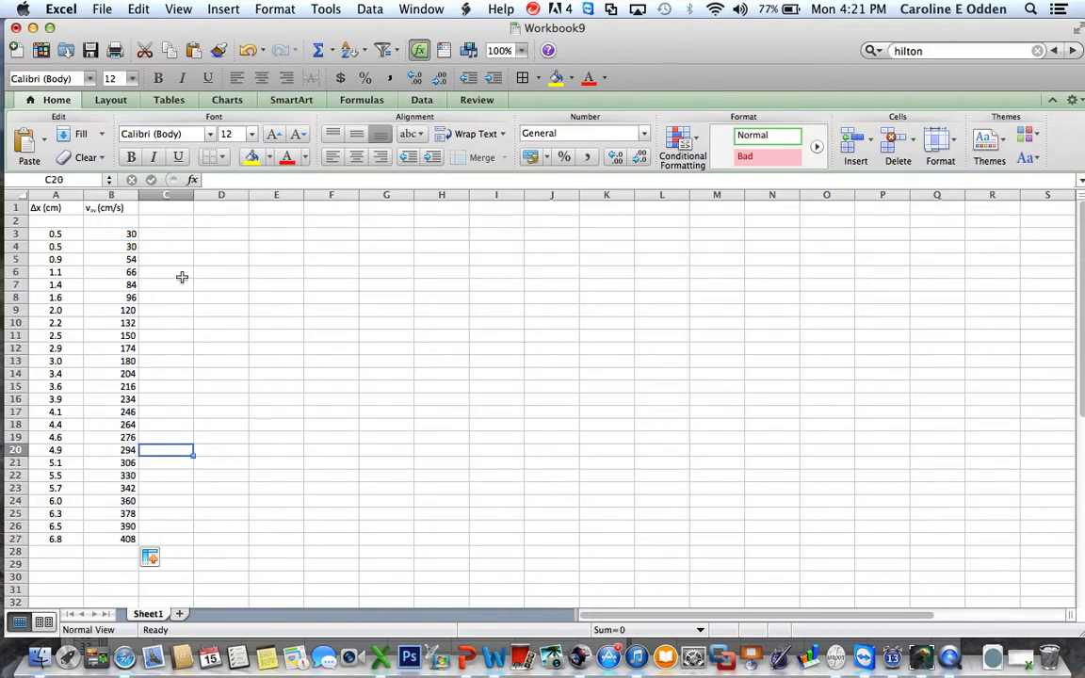
Step: Build the C1 heading by typing Δ and pasting B1's 'vav (cm/s)' text after it
{"action": "left_click", "coordinate": [165, 208]}
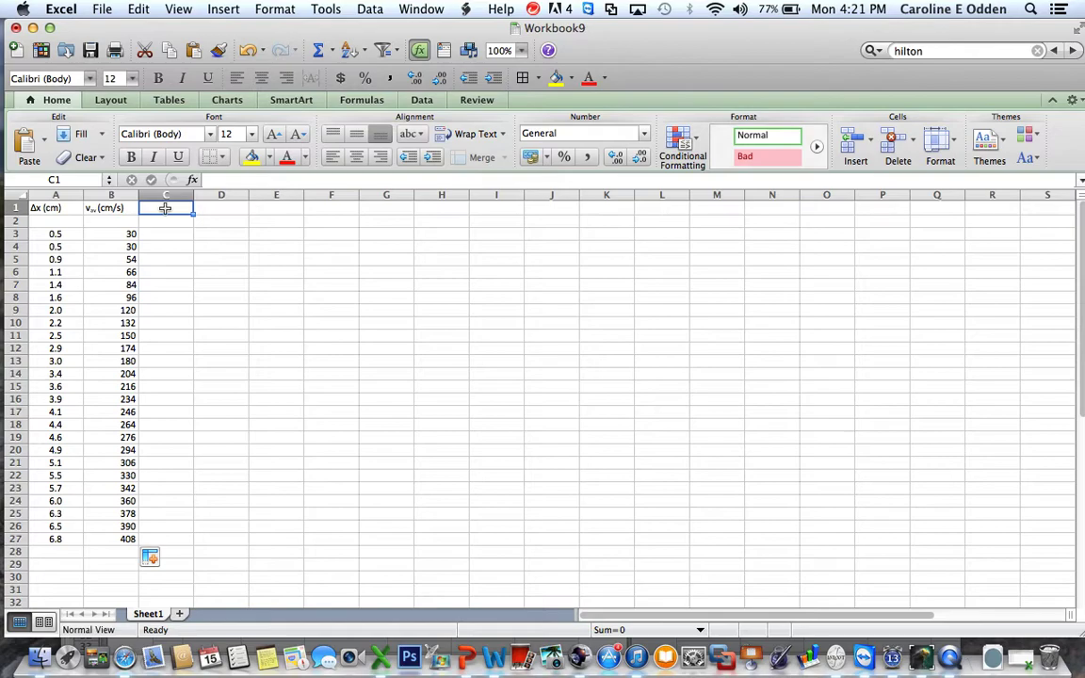
{"action": "type", "text": "Δ"}
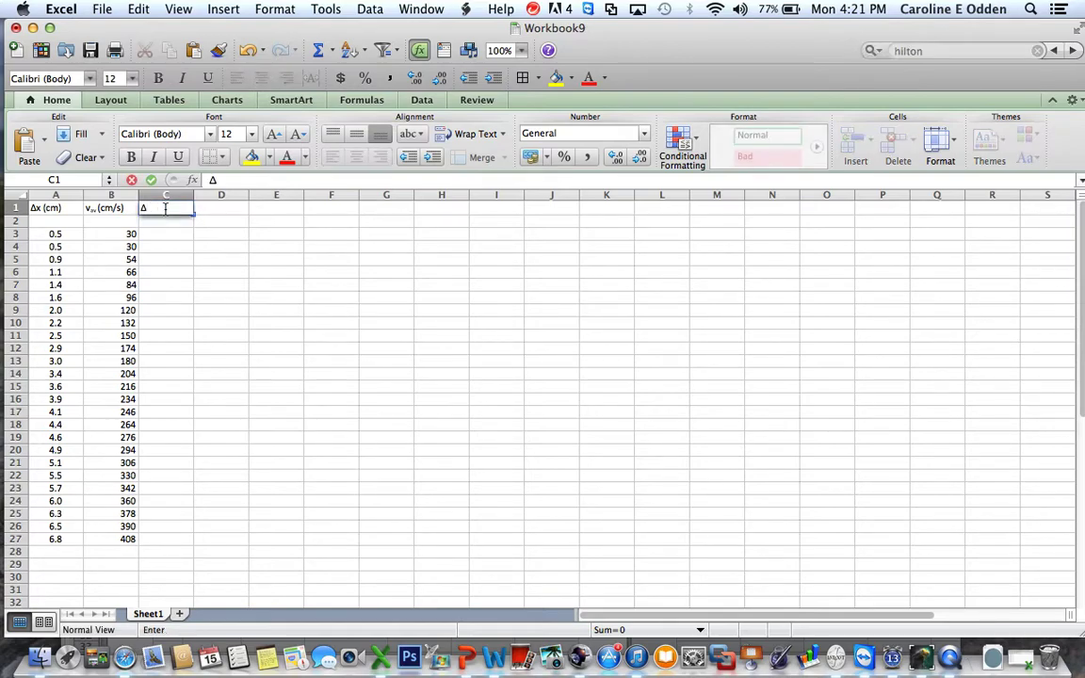
{"action": "left_click", "coordinate": [89, 208]}
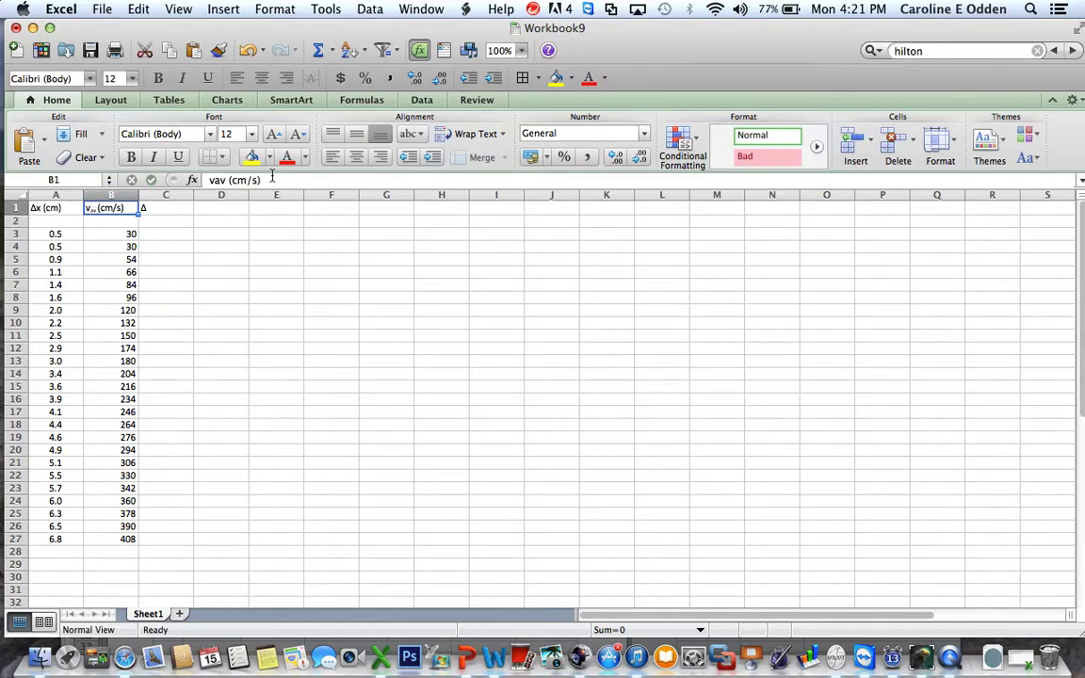
{"action": "left_click_drag", "start_coordinate": [272, 178], "coordinate": [195, 182]}
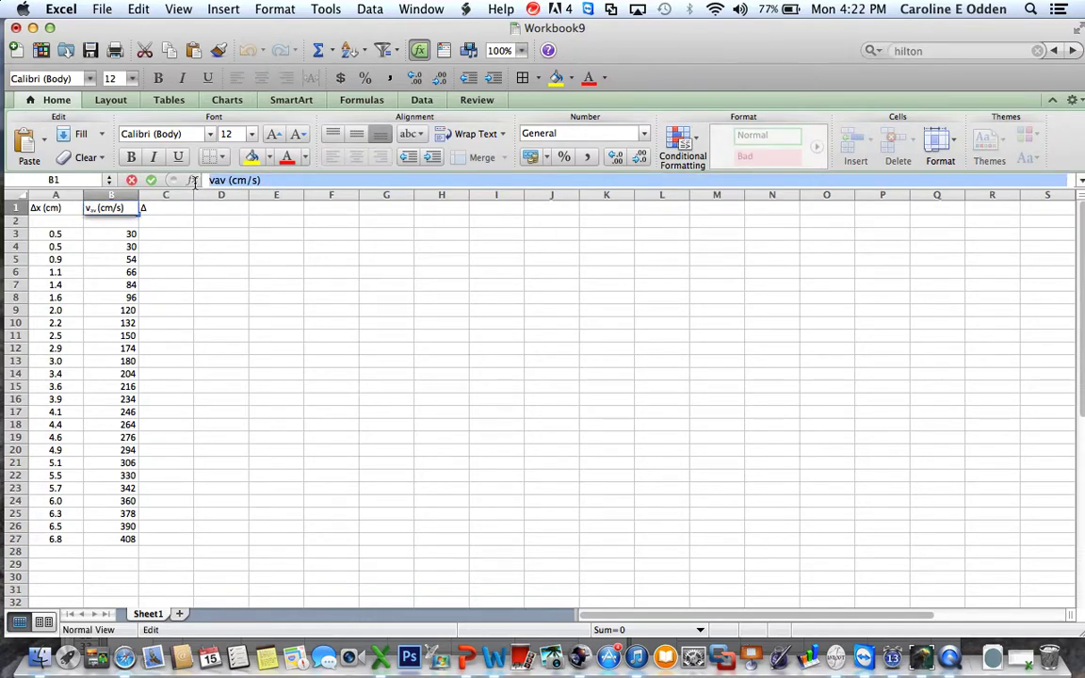
{"action": "key", "text": "super+c"}
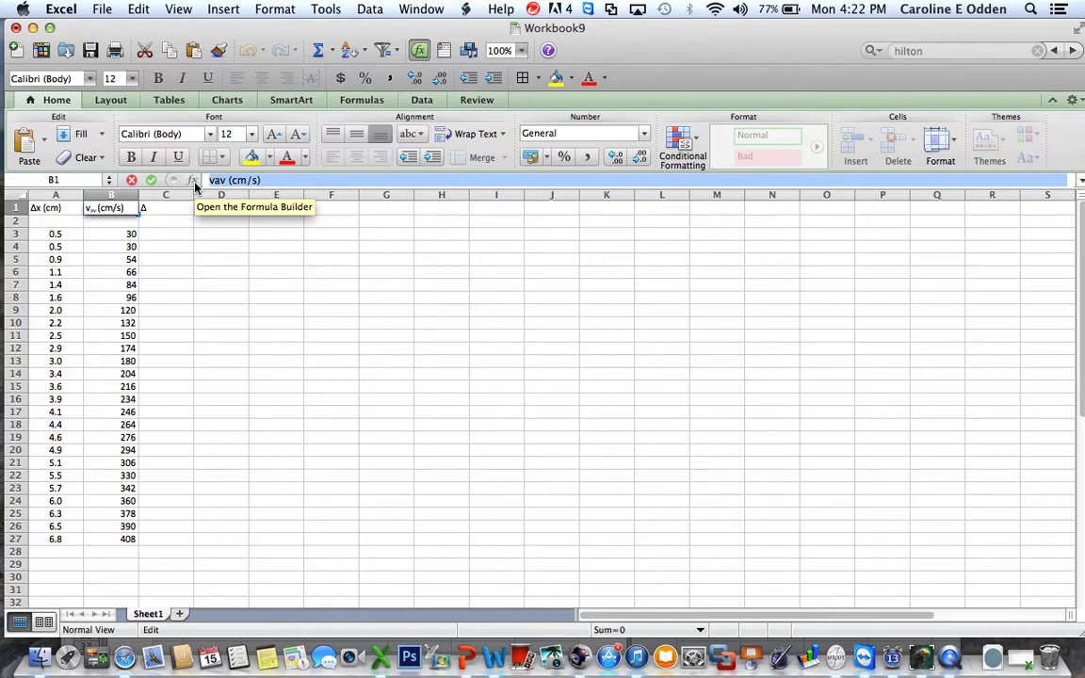
{"action": "left_click", "coordinate": [162, 209]}
{"action": "left_click", "coordinate": [228, 180]}
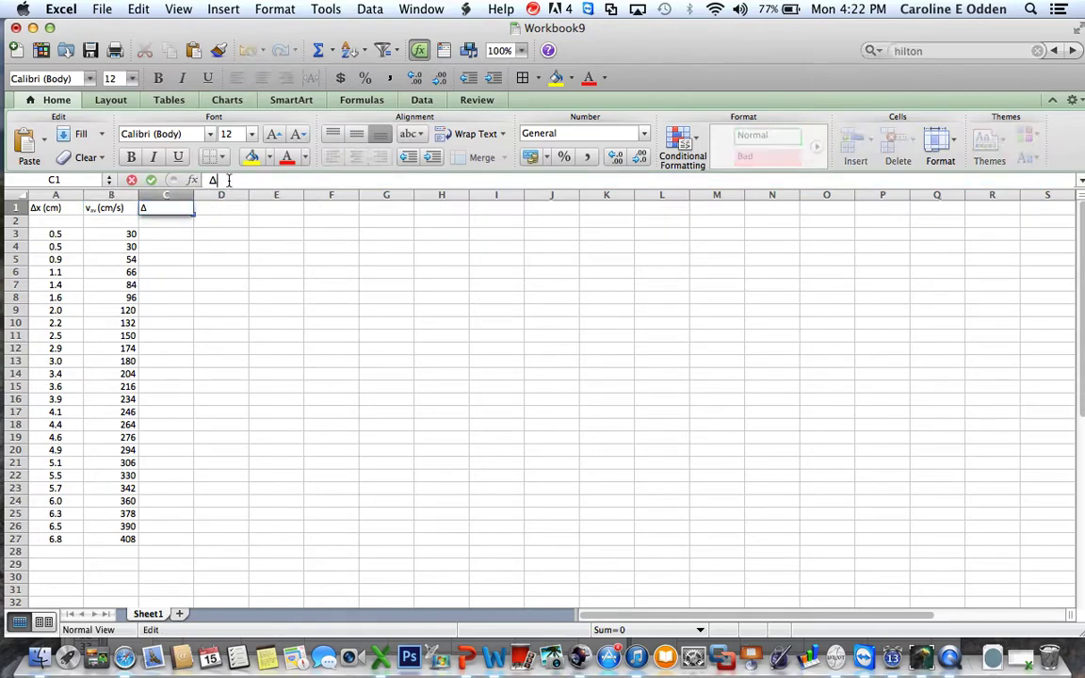
{"action": "key", "text": "super+v"}
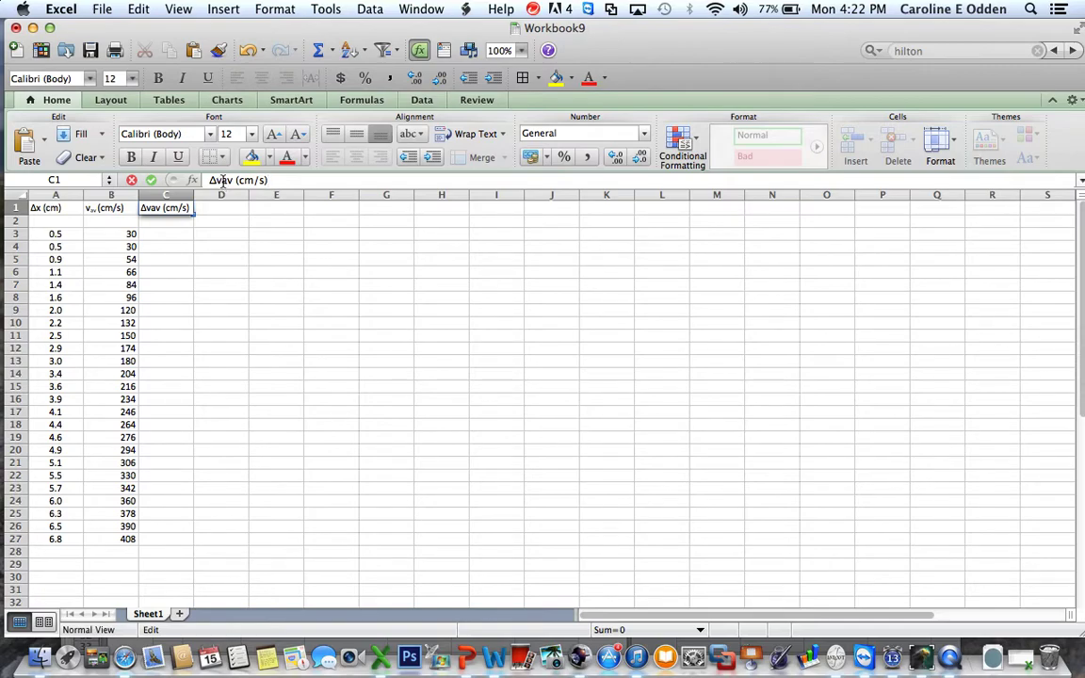
Step: Make 'av' subscript in the C1 heading and commit it
{"action": "left_click", "coordinate": [275, 9]}
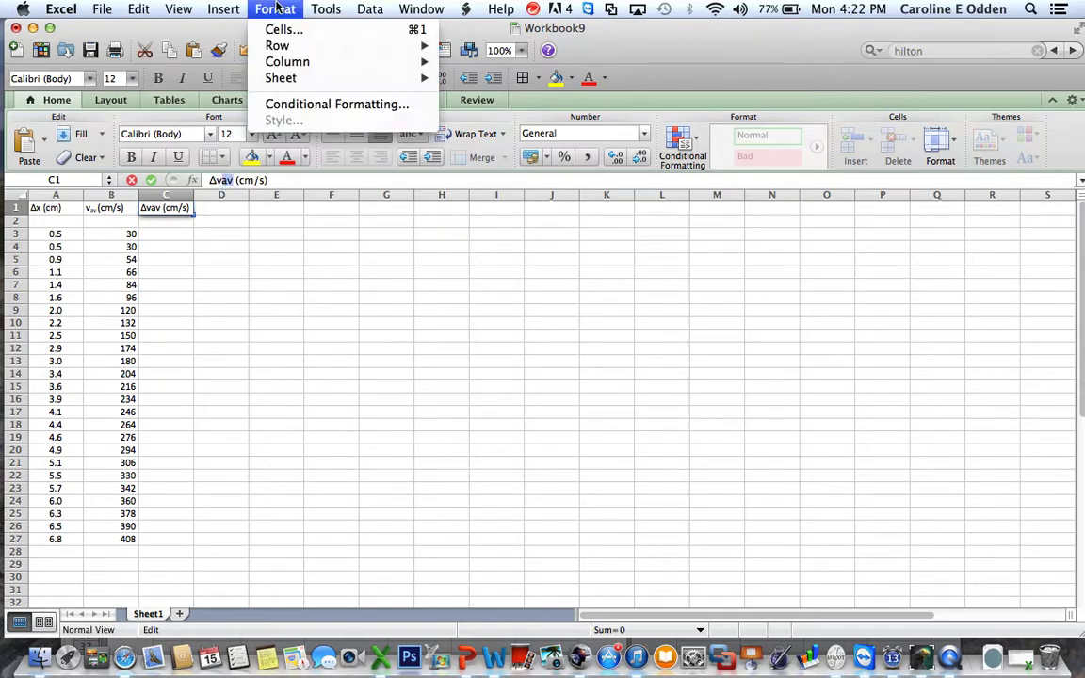
{"action": "left_click", "coordinate": [279, 31]}
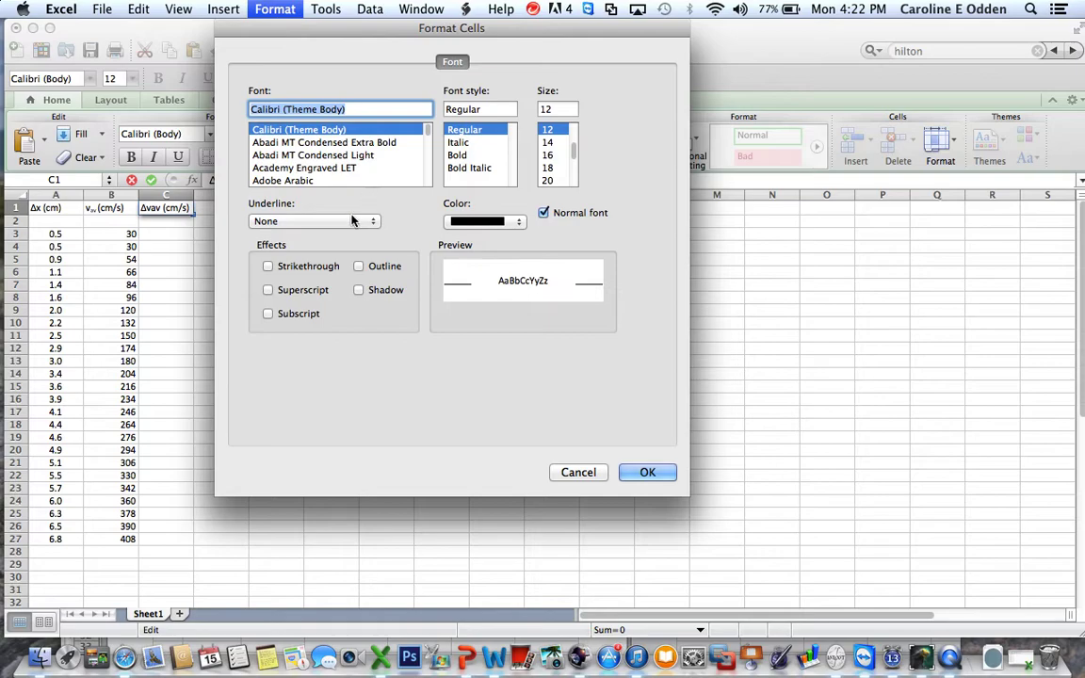
{"action": "left_click", "coordinate": [268, 313]}
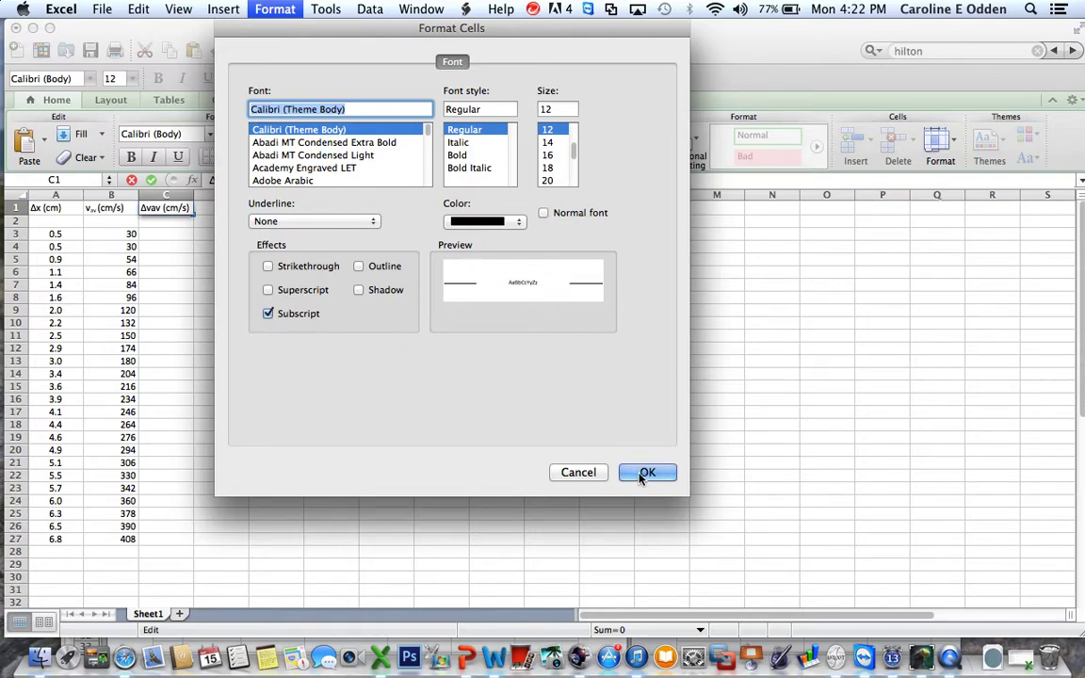
{"action": "left_click", "coordinate": [643, 472]}
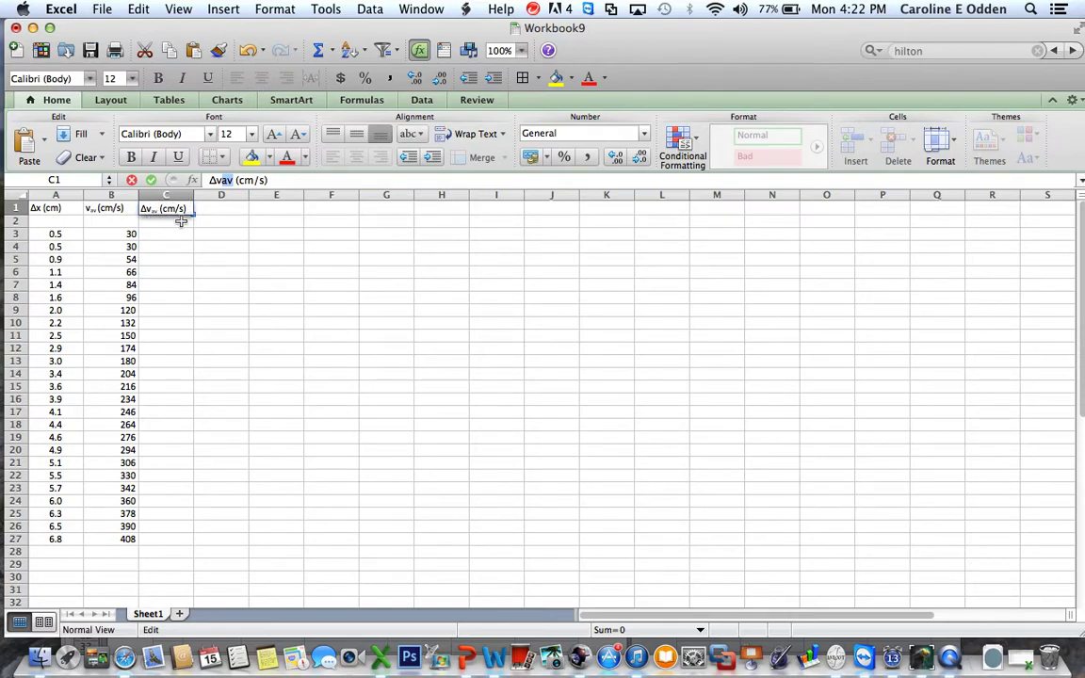
{"action": "key", "text": "Return"}
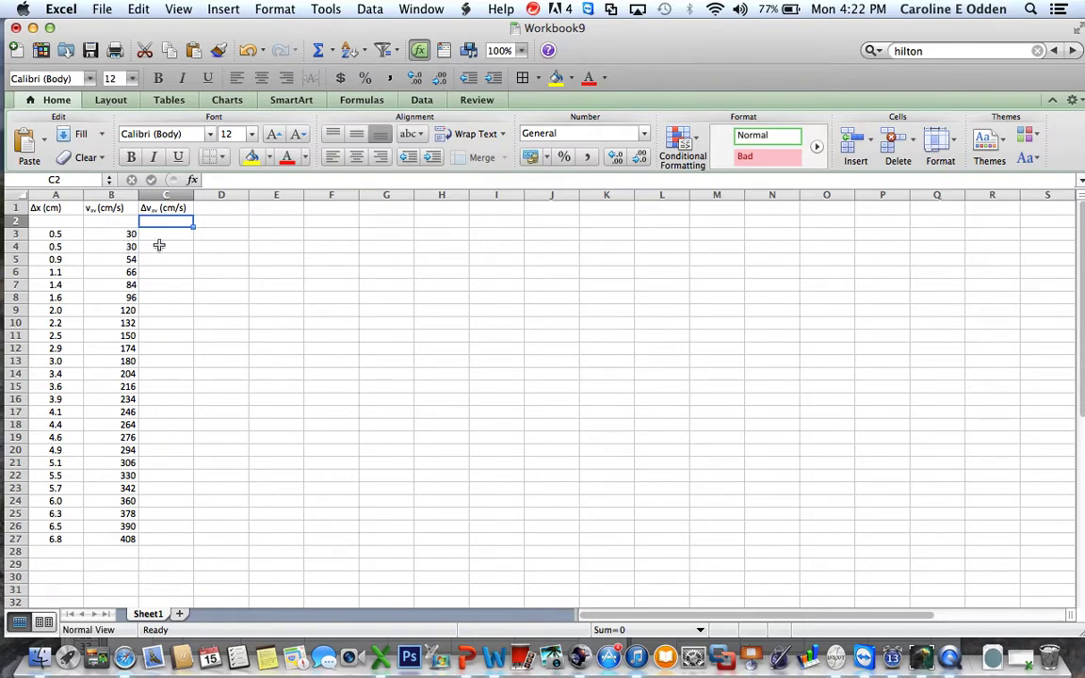
Step: Enter the velocity difference formula =B4-B3 in C4
{"action": "left_click", "coordinate": [159, 246]}
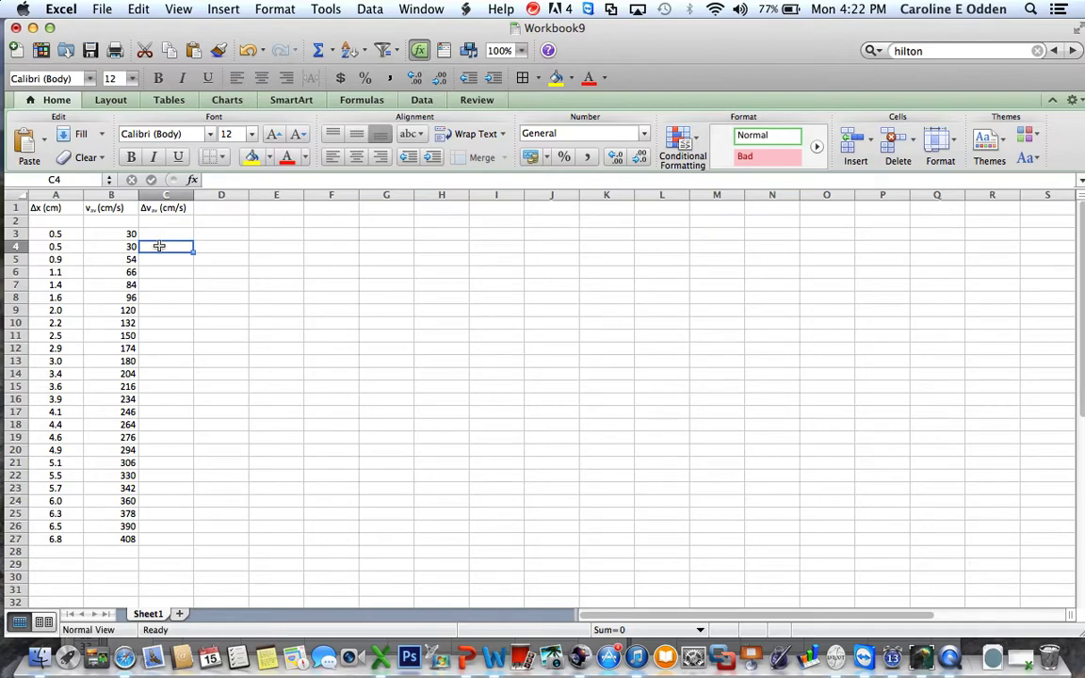
{"action": "type", "text": "="}
{"action": "left_click", "coordinate": [129, 246]}
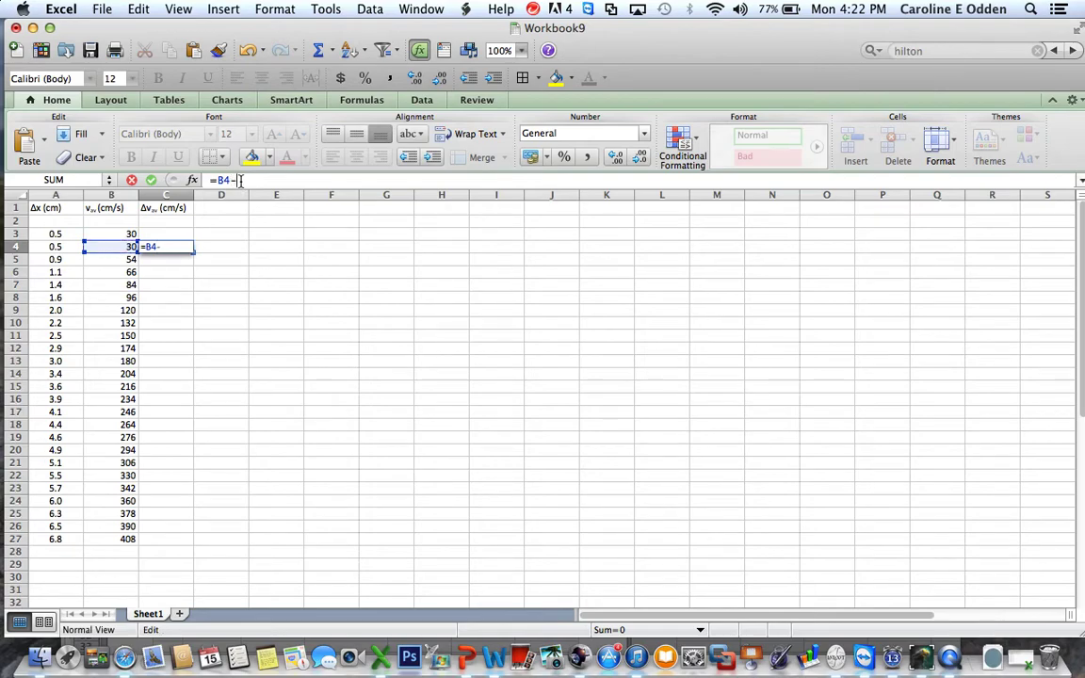
{"action": "left_click", "coordinate": [114, 234]}
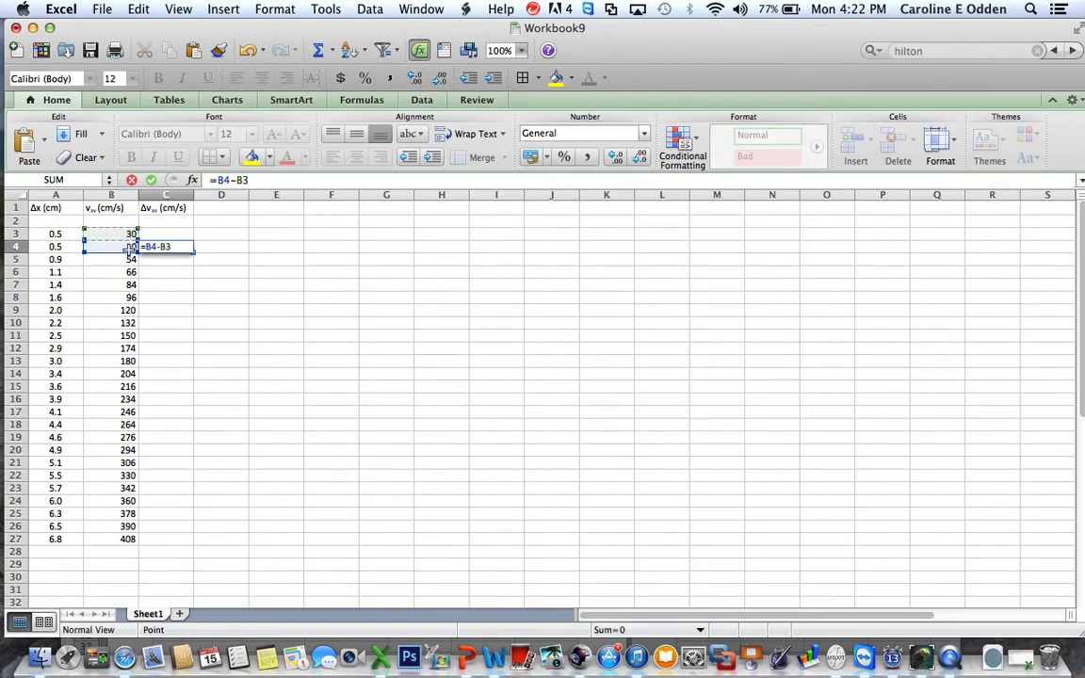
{"action": "key", "text": "Return"}
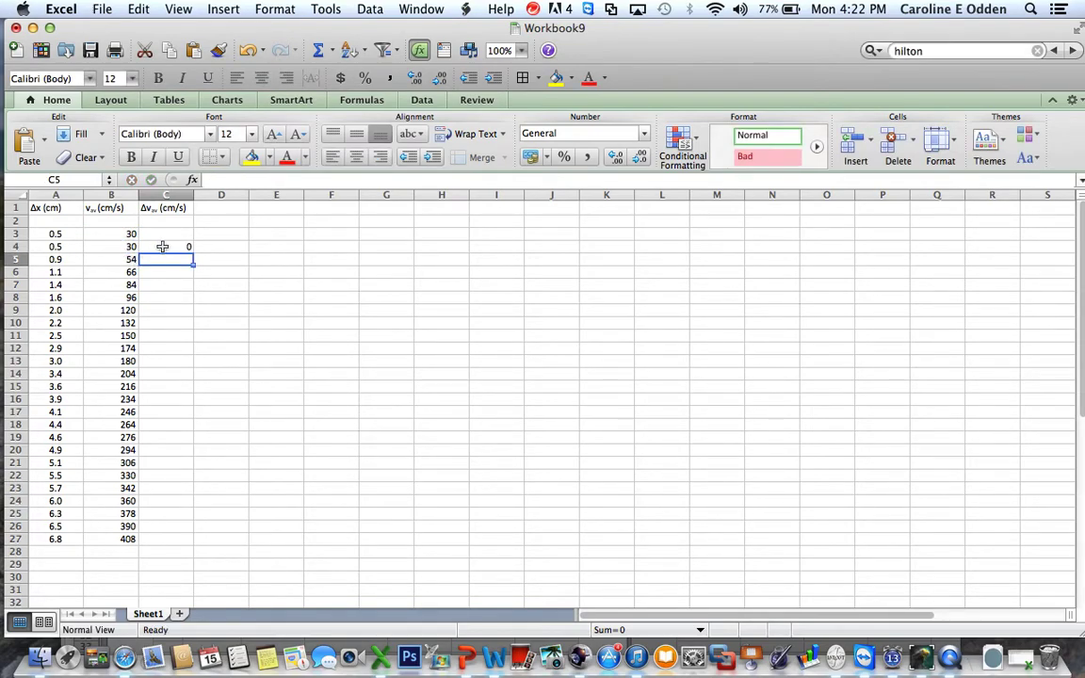
Step: Fill the C4 formula down to C27 and verify the copied formula in C9
{"action": "left_click", "coordinate": [162, 247]}
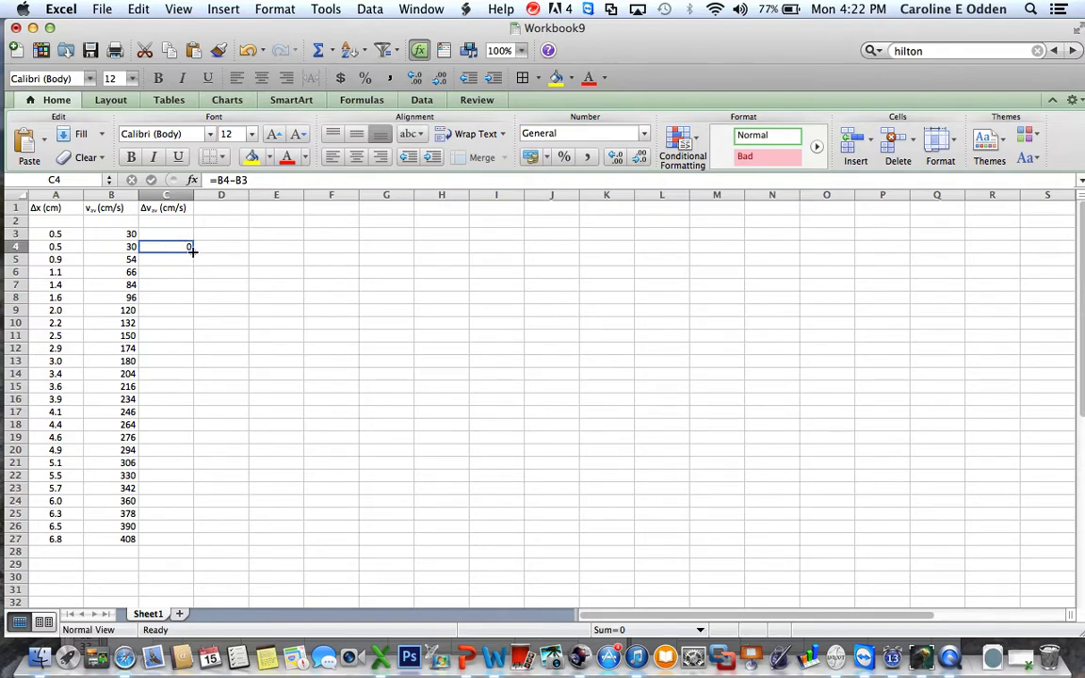
{"action": "left_click_drag", "start_coordinate": [192, 251], "coordinate": [159, 543]}
{"action": "left_click", "coordinate": [252, 362]}
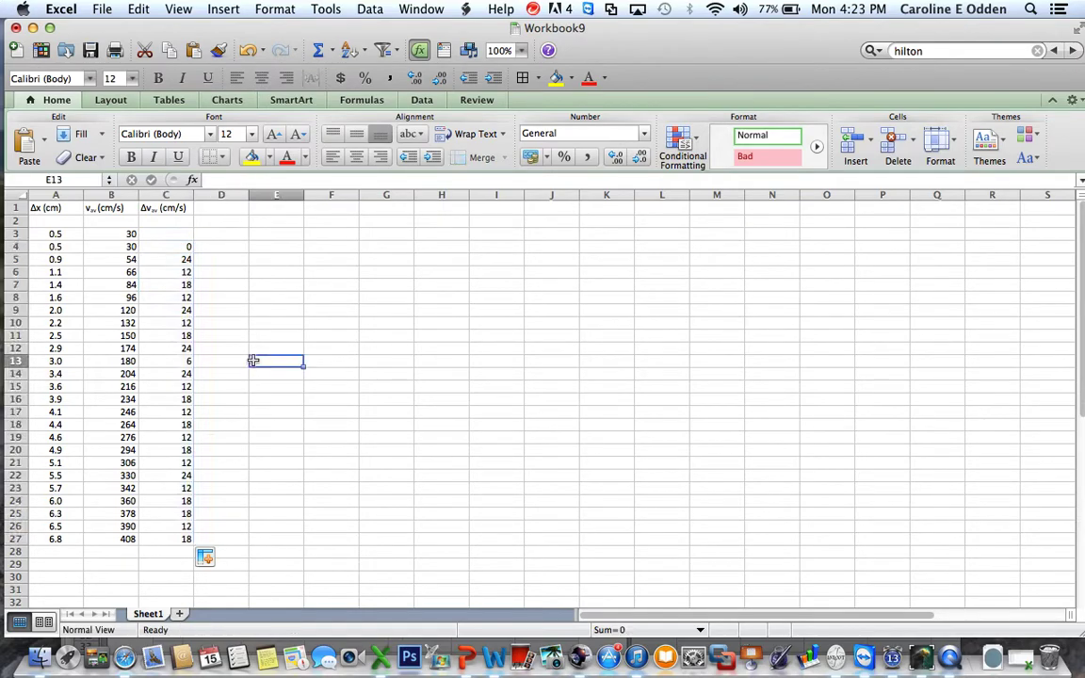
{"action": "left_click", "coordinate": [174, 311]}
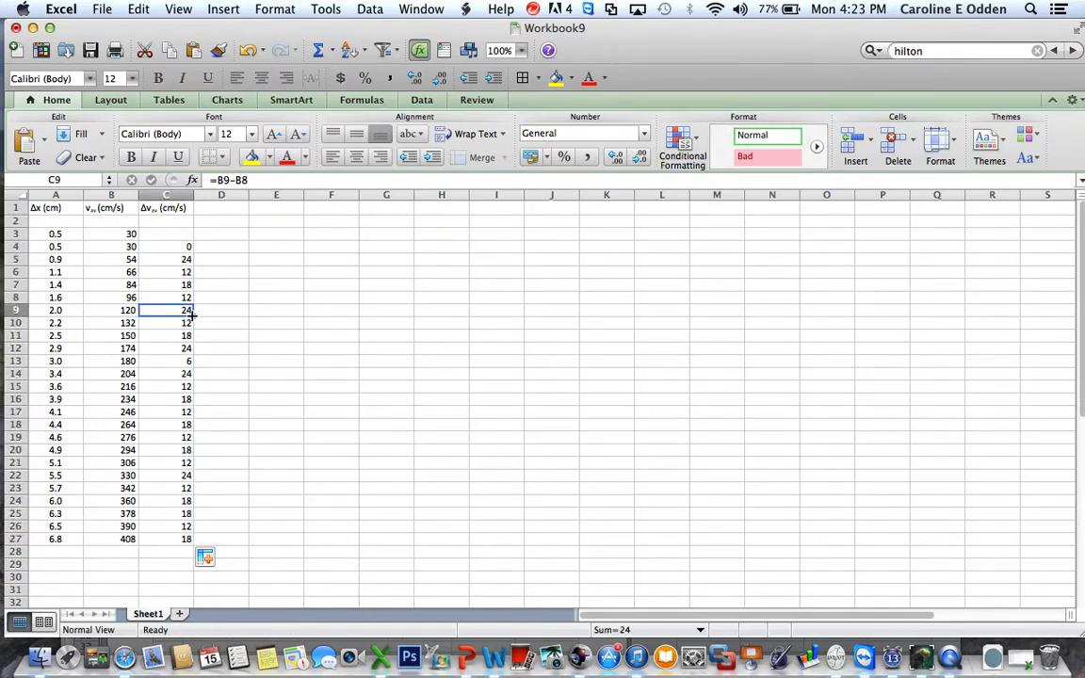
{"action": "left_click", "coordinate": [232, 181]}
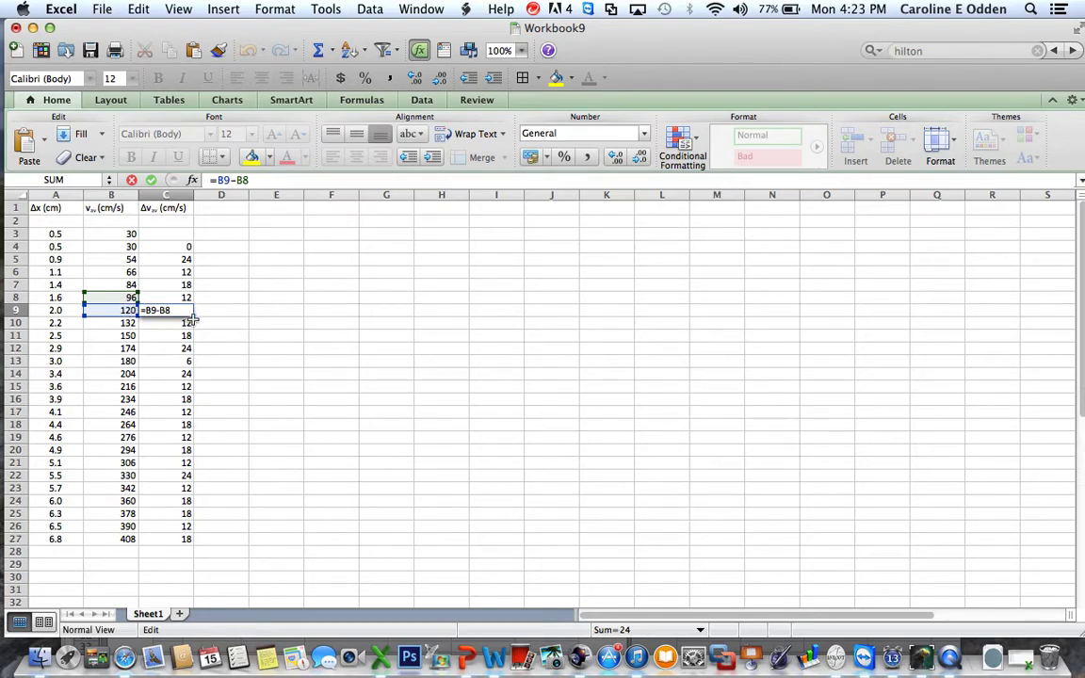
{"action": "key", "text": "Return"}
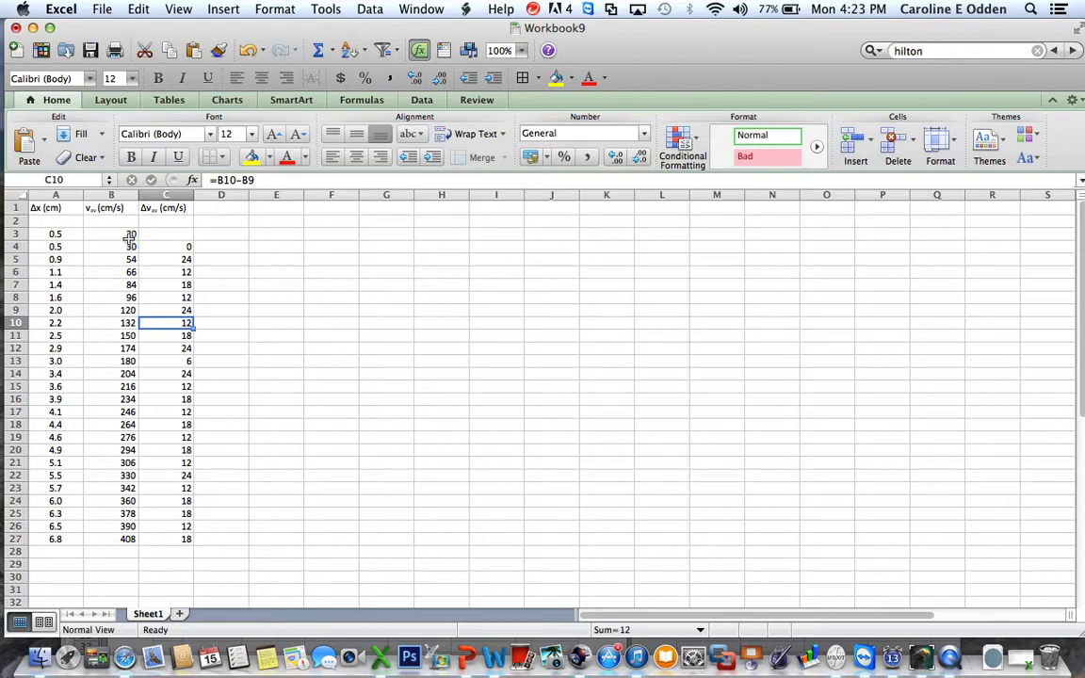
Step: Insert a new column A and head it 'dot #'
{"action": "left_click_drag", "start_coordinate": [123, 233], "coordinate": [111, 539]}
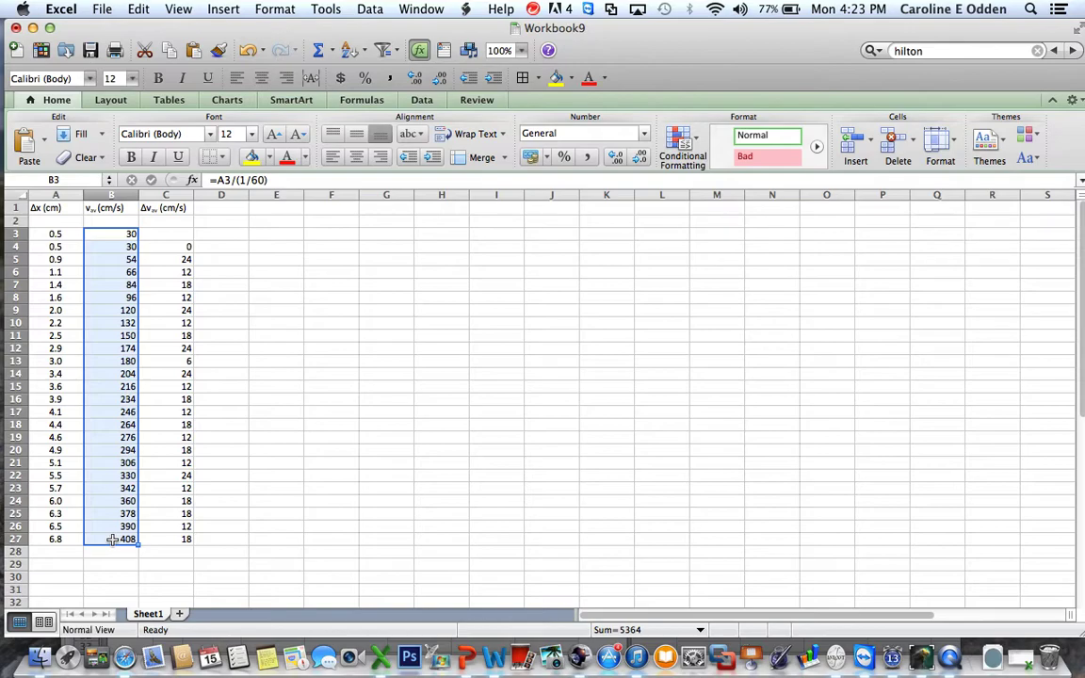
{"action": "left_click", "coordinate": [60, 209]}
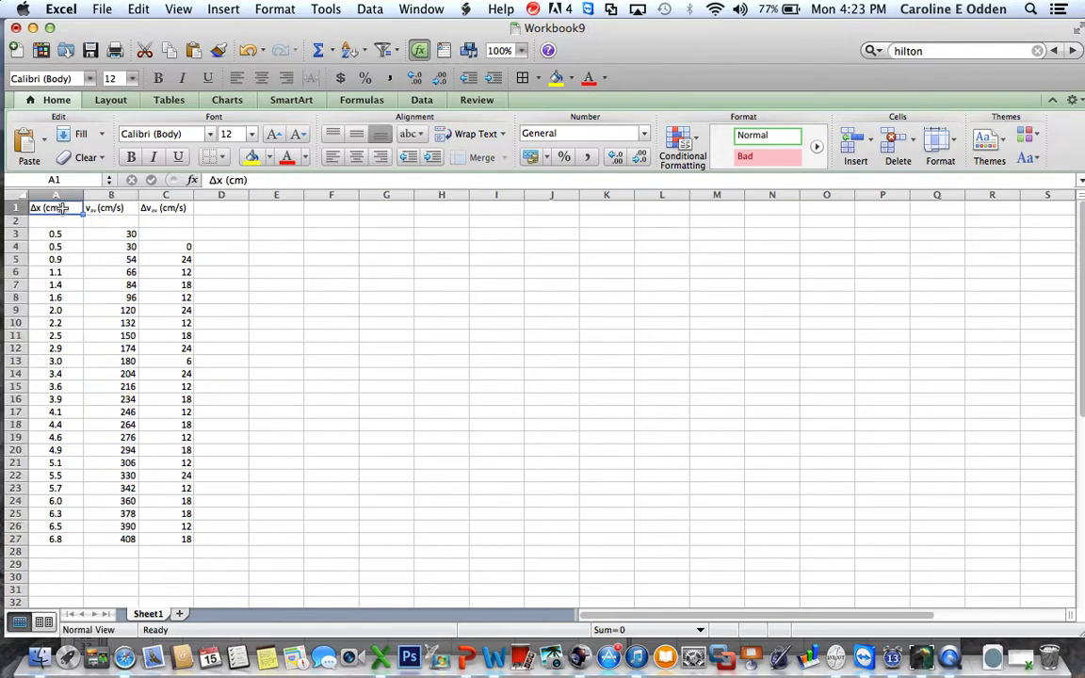
{"action": "left_click", "coordinate": [142, 10]}
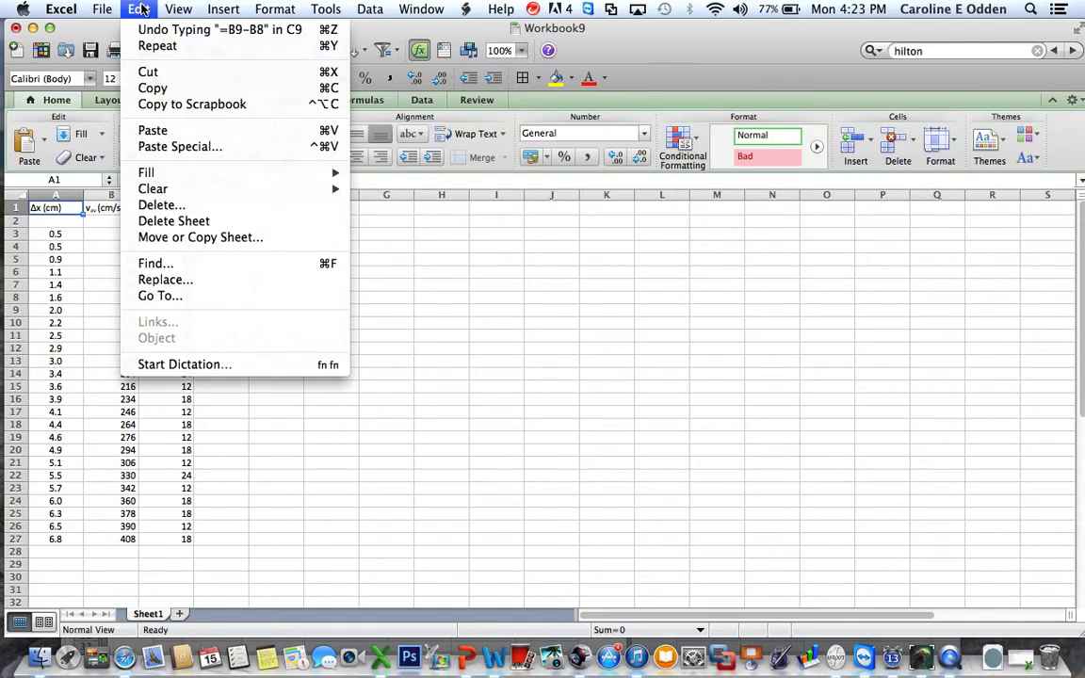
{"action": "mouse_move", "coordinate": [215, 7]}
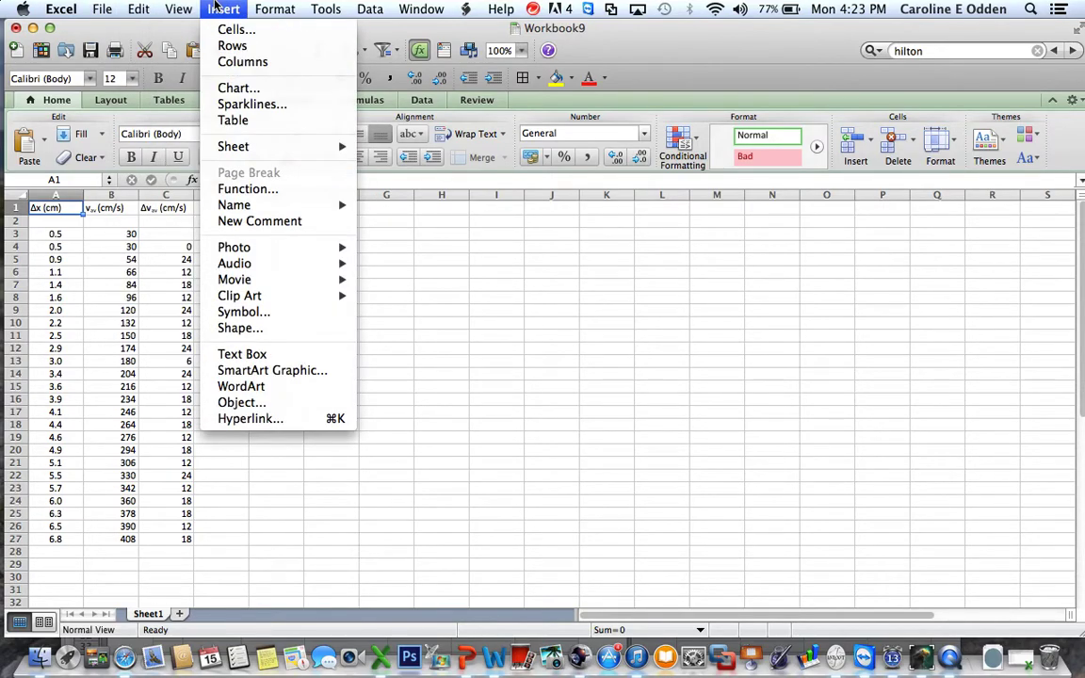
{"action": "left_click", "coordinate": [223, 63]}
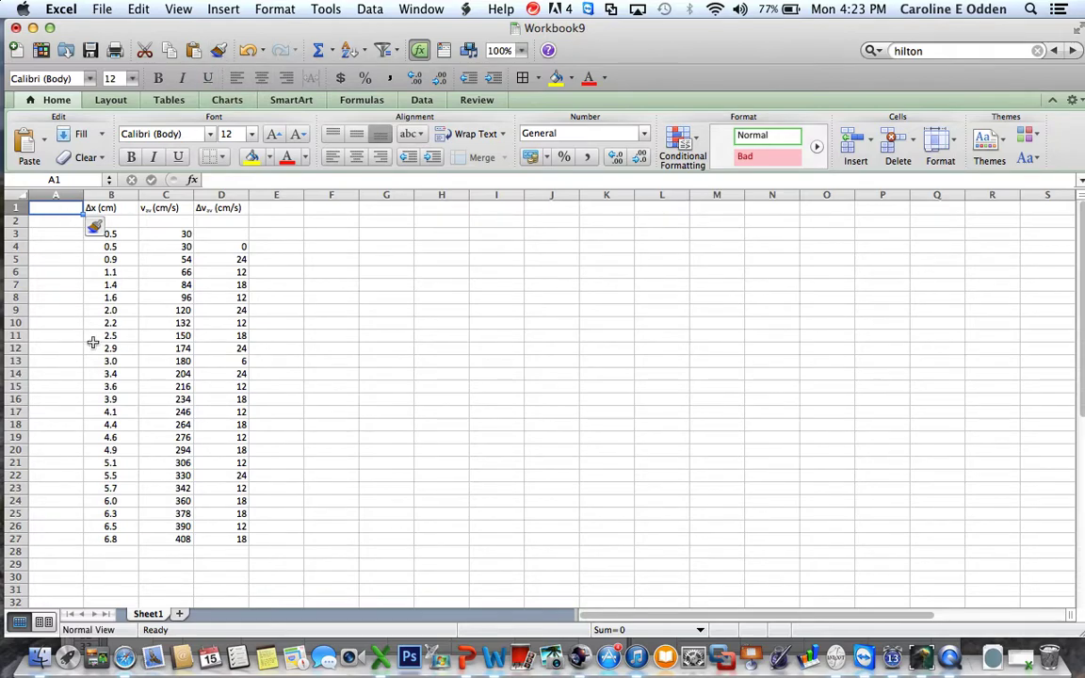
{"action": "type", "text": "dot #"}
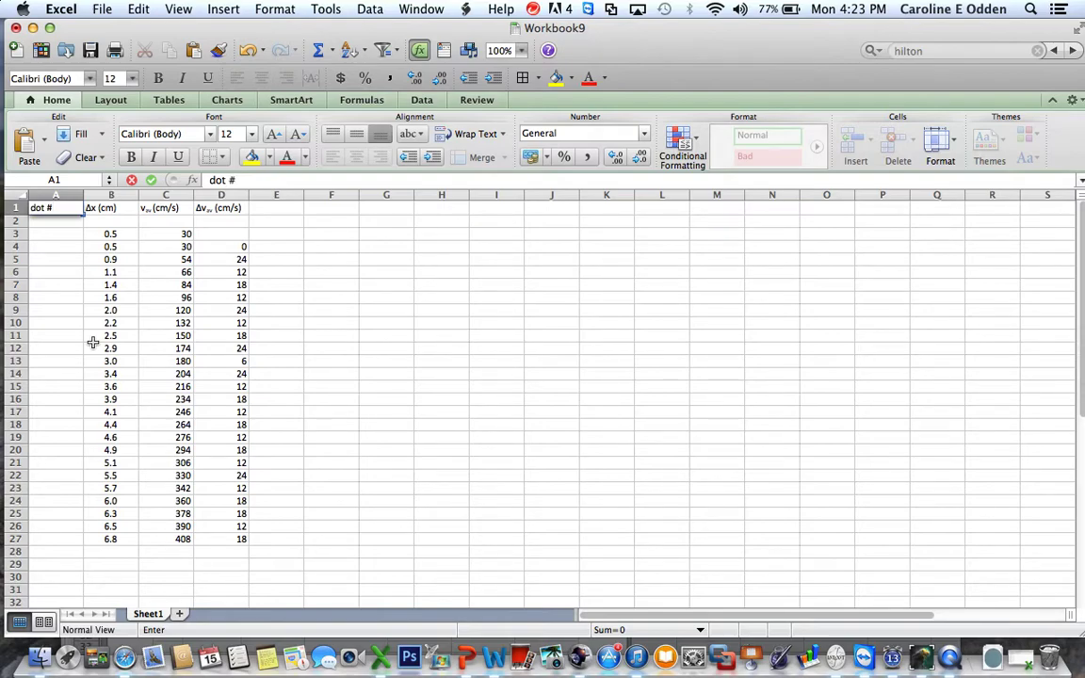
{"action": "key", "text": "Return"}
{"action": "key", "text": "Return"}
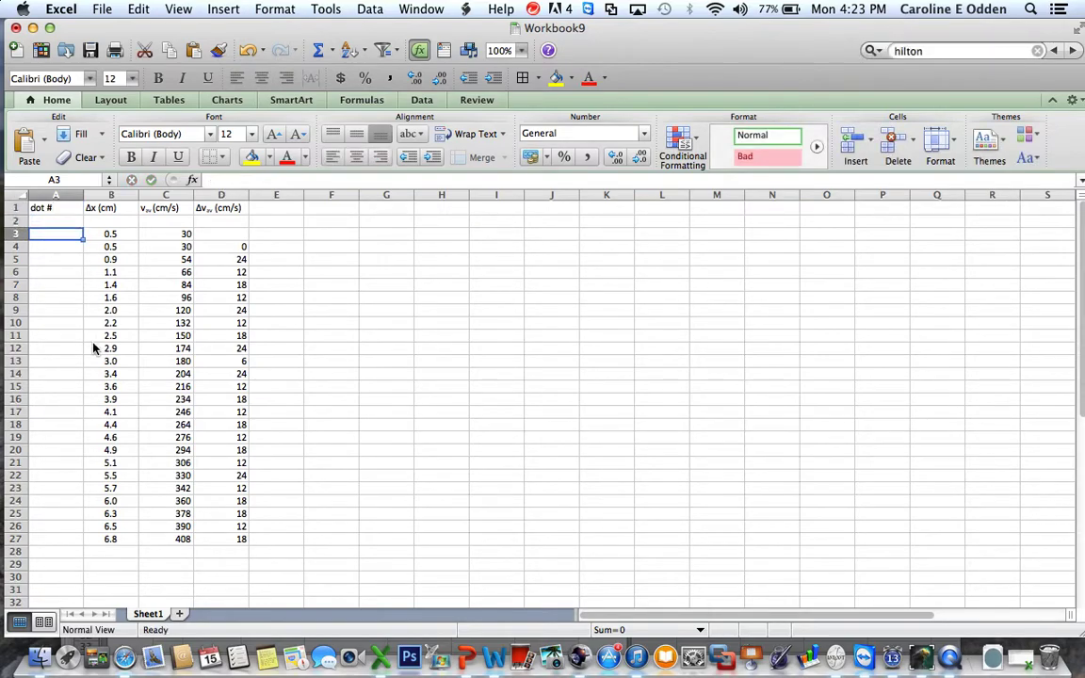
Step: Number the data rows 1 through 25 in column A, from A3 to A27
{"action": "type", "text": "1"}
{"action": "key", "text": "Return"}
{"action": "type", "text": "2"}
{"action": "key", "text": "Return"}
{"action": "type", "text": "3"}
{"action": "key", "text": "Return"}
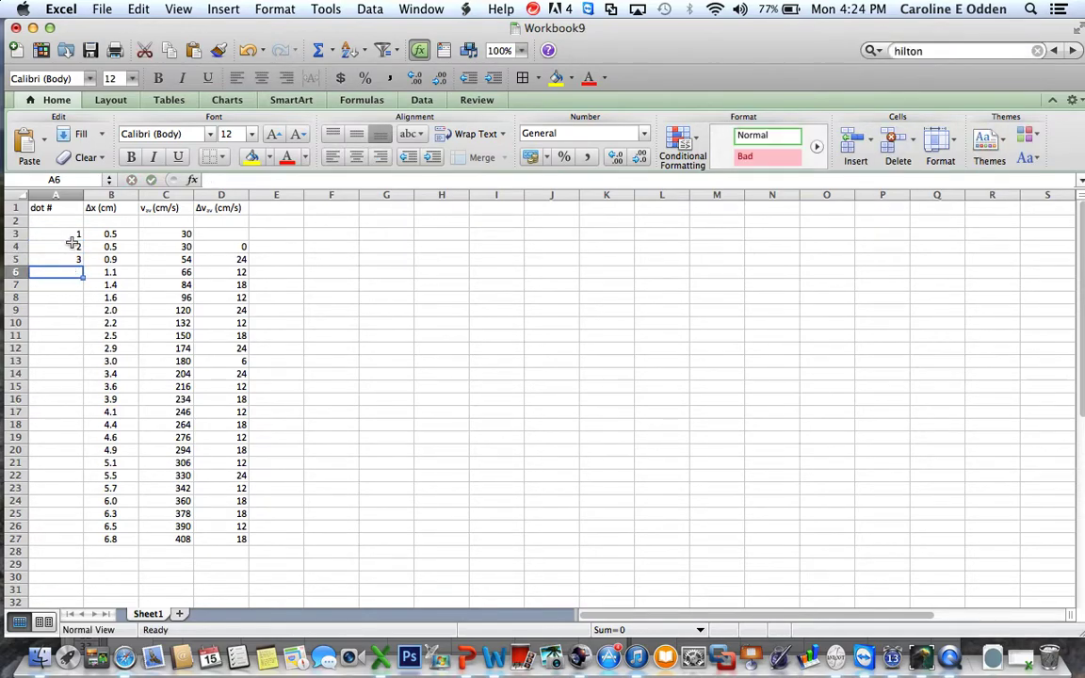
{"action": "left_click_drag", "start_coordinate": [73, 233], "coordinate": [73, 260]}
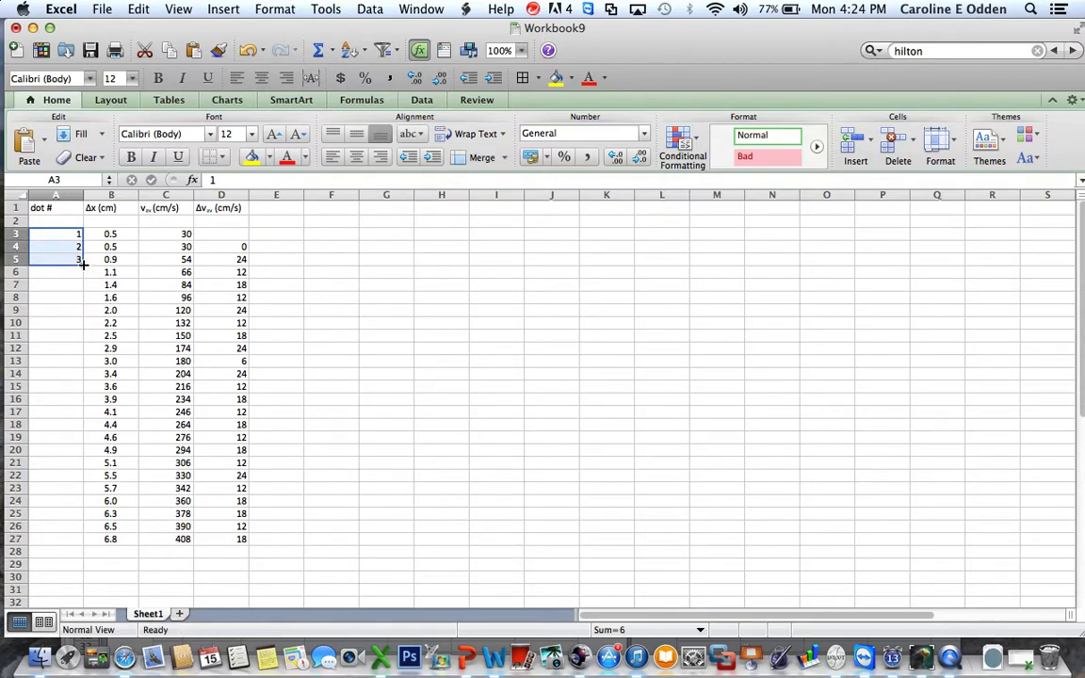
{"action": "left_click_drag", "start_coordinate": [82, 264], "coordinate": [60, 542]}
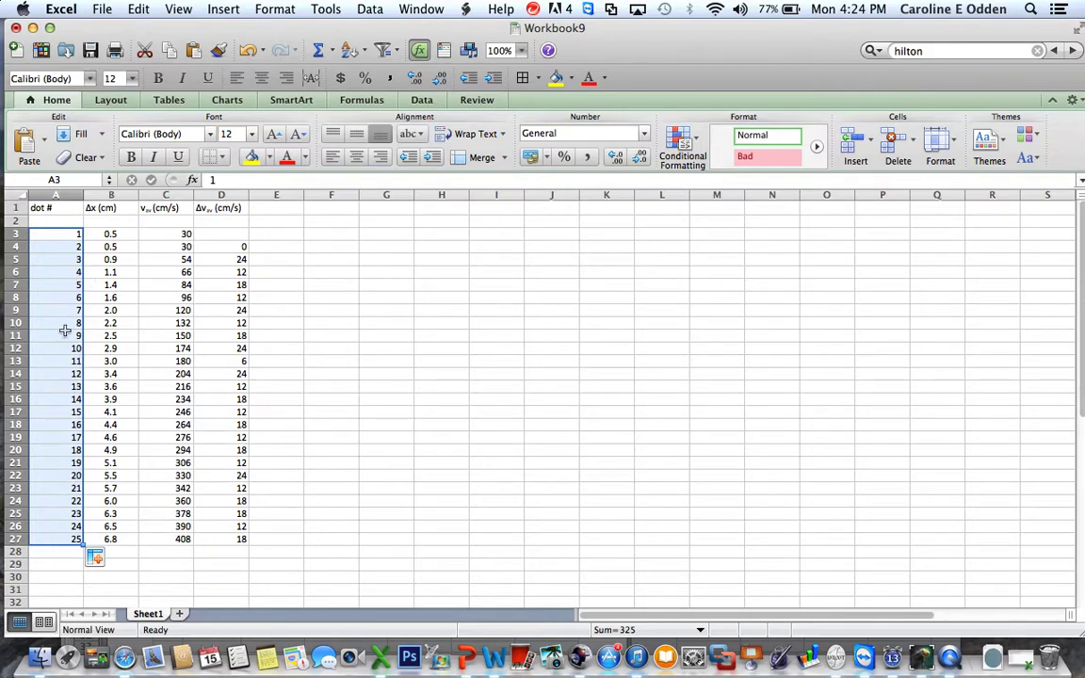
{"action": "left_click", "coordinate": [73, 565]}
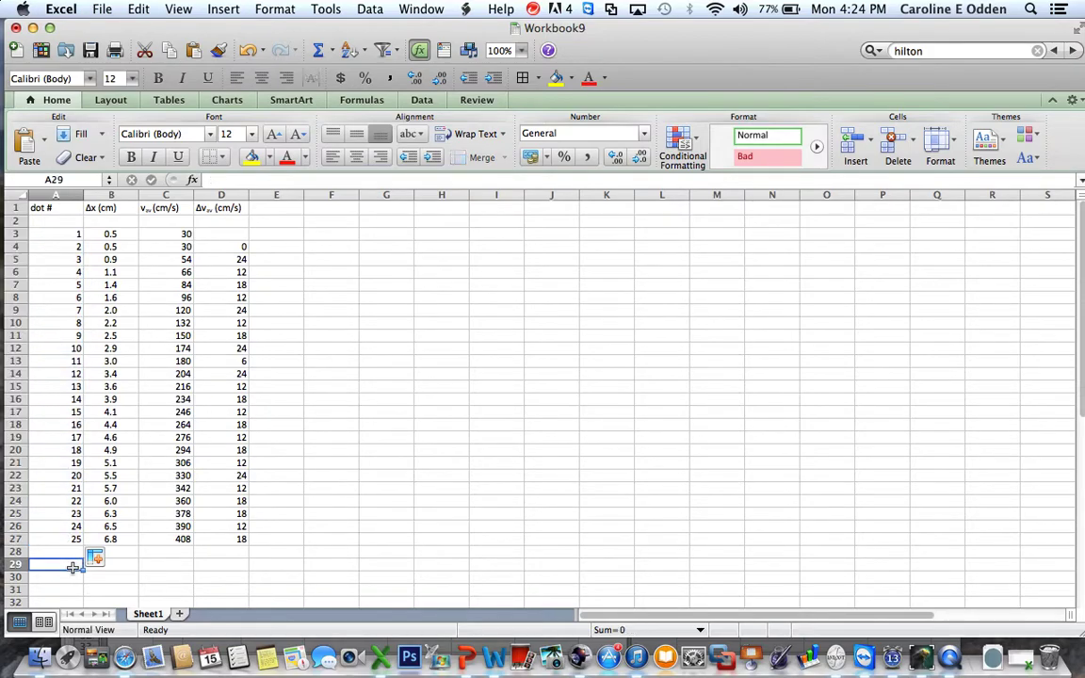
Step: Select dot numbers A3:A27 and velocities C3:C27, then insert a Marked Scatter chart
{"action": "left_click", "coordinate": [174, 234]}
{"action": "left_click_drag", "start_coordinate": [175, 234], "coordinate": [164, 537]}
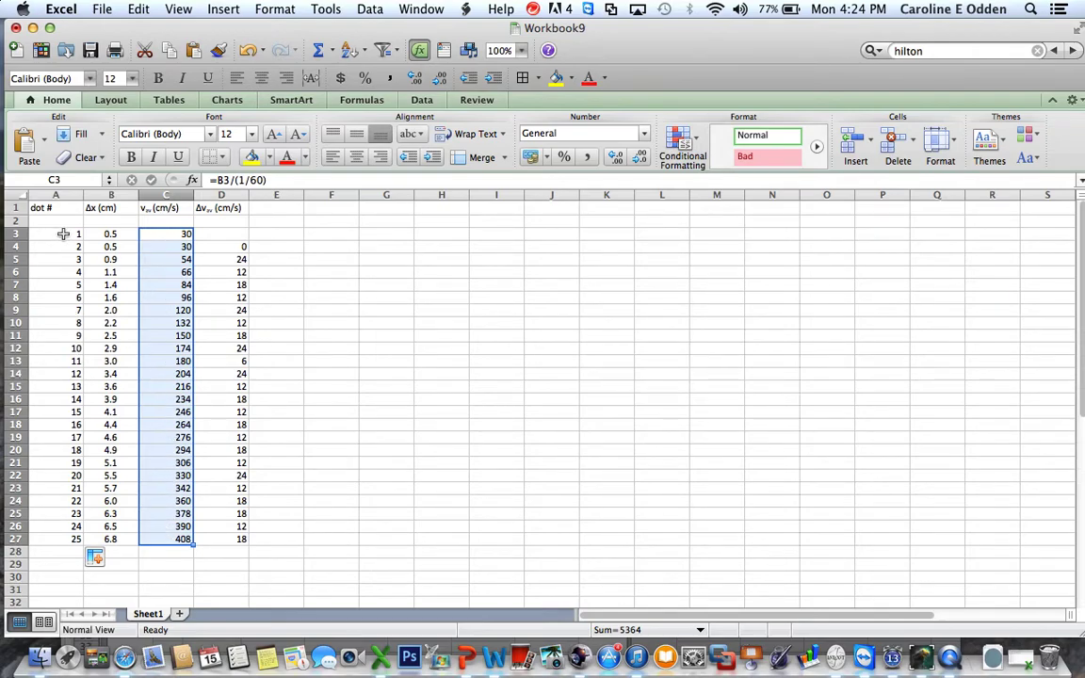
{"action": "left_click_drag", "start_coordinate": [63, 234], "coordinate": [59, 538]}
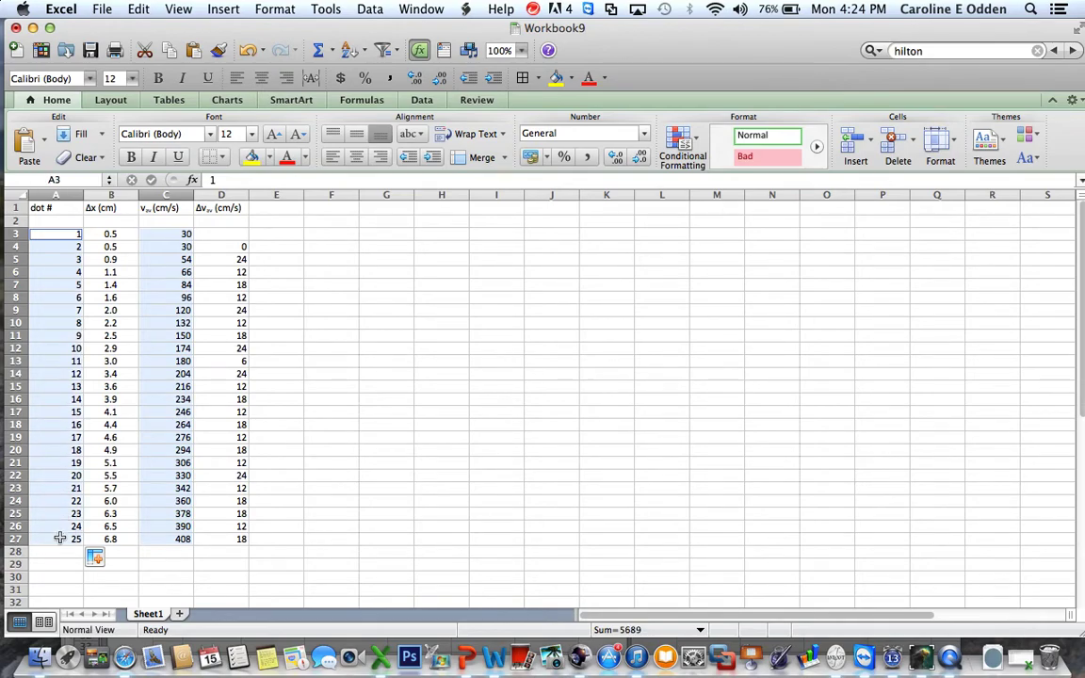
{"action": "left_click", "coordinate": [224, 10]}
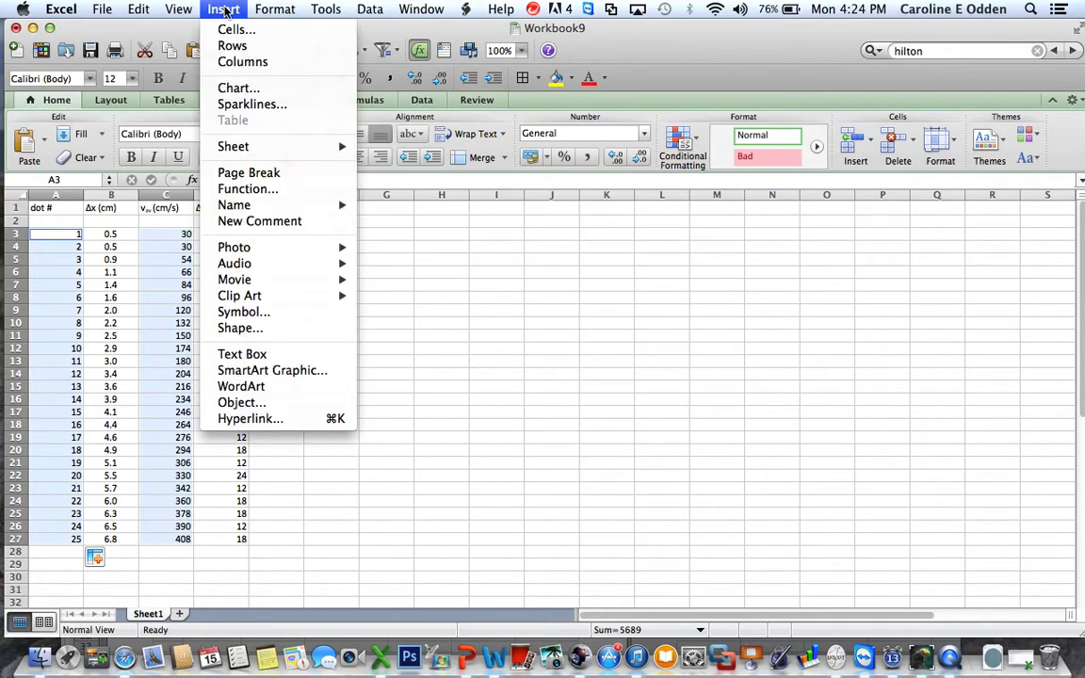
{"action": "left_click", "coordinate": [231, 87]}
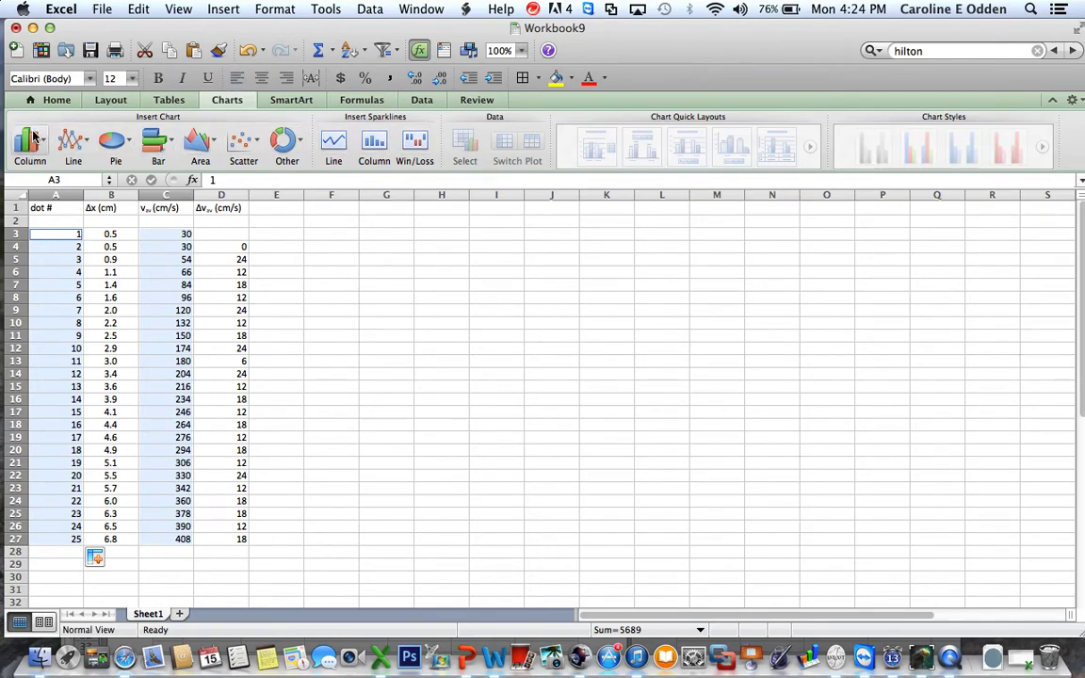
{"action": "left_click", "coordinate": [256, 144]}
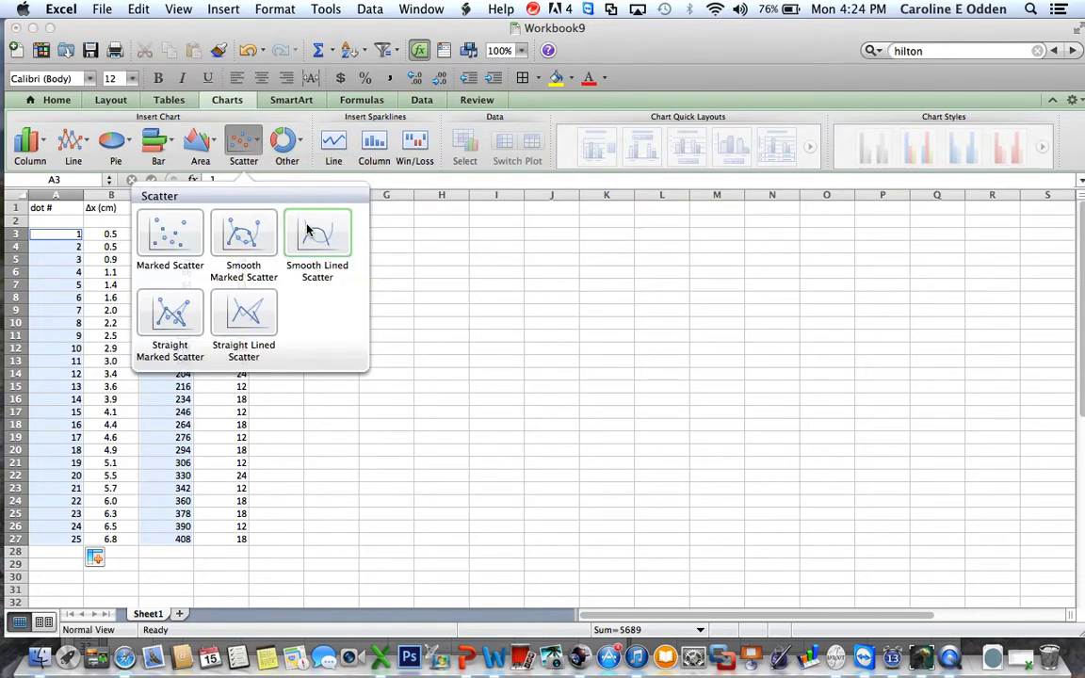
{"action": "left_click", "coordinate": [169, 235]}
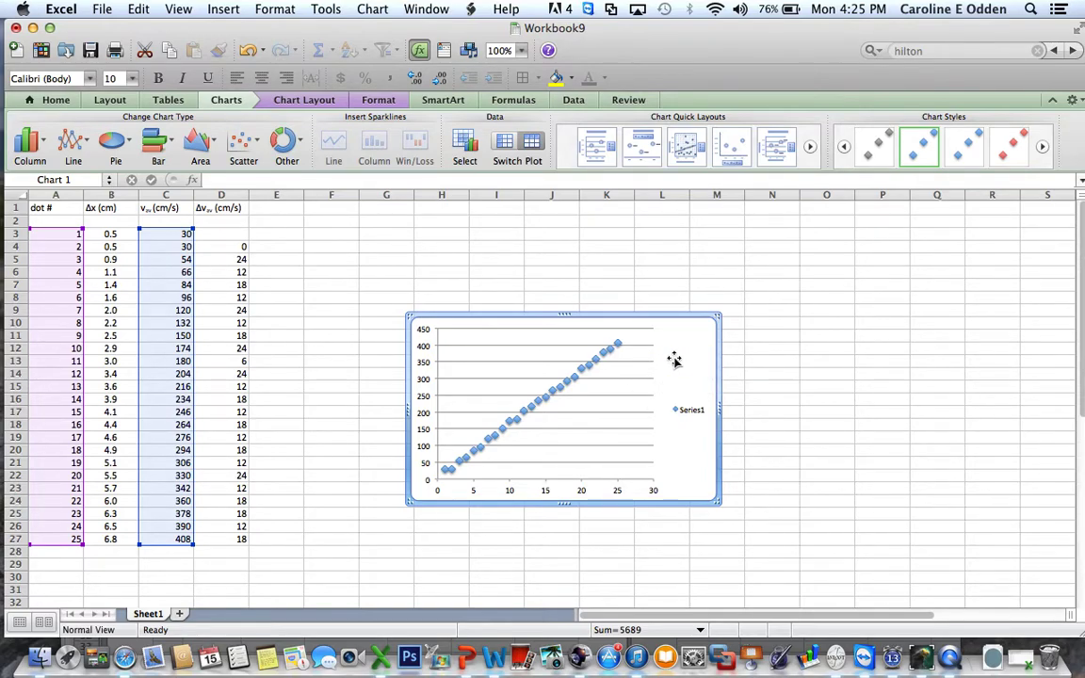
Step: Move the scatter chart to a new chart sheet, Chart1, and return to it
{"action": "right_click", "coordinate": [675, 360]}
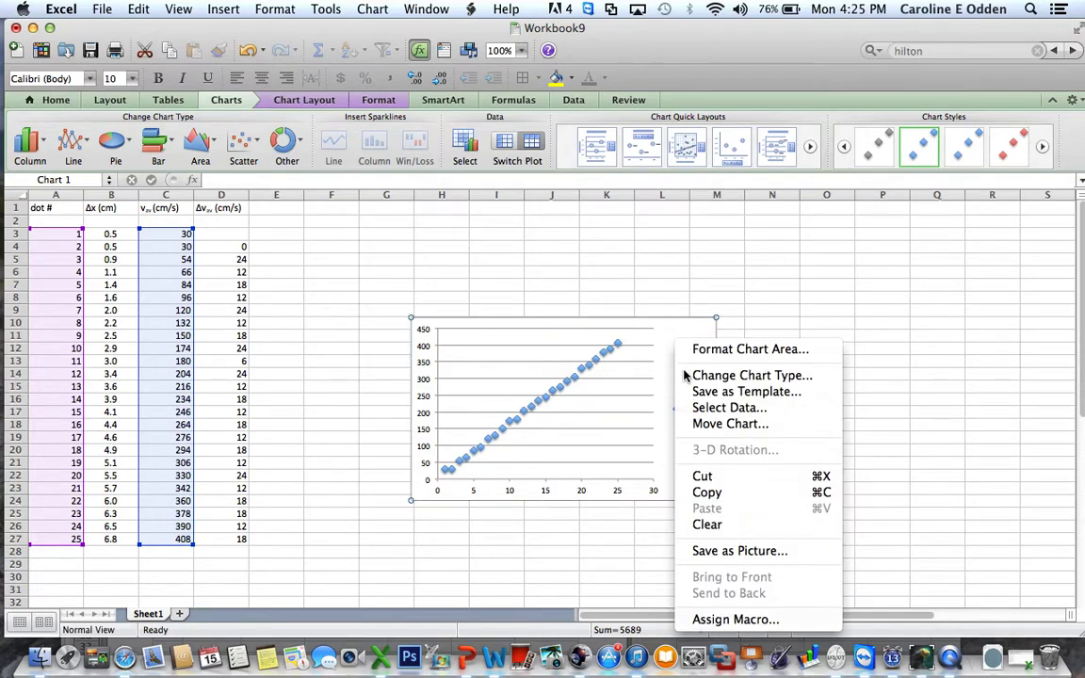
{"action": "left_click", "coordinate": [695, 425]}
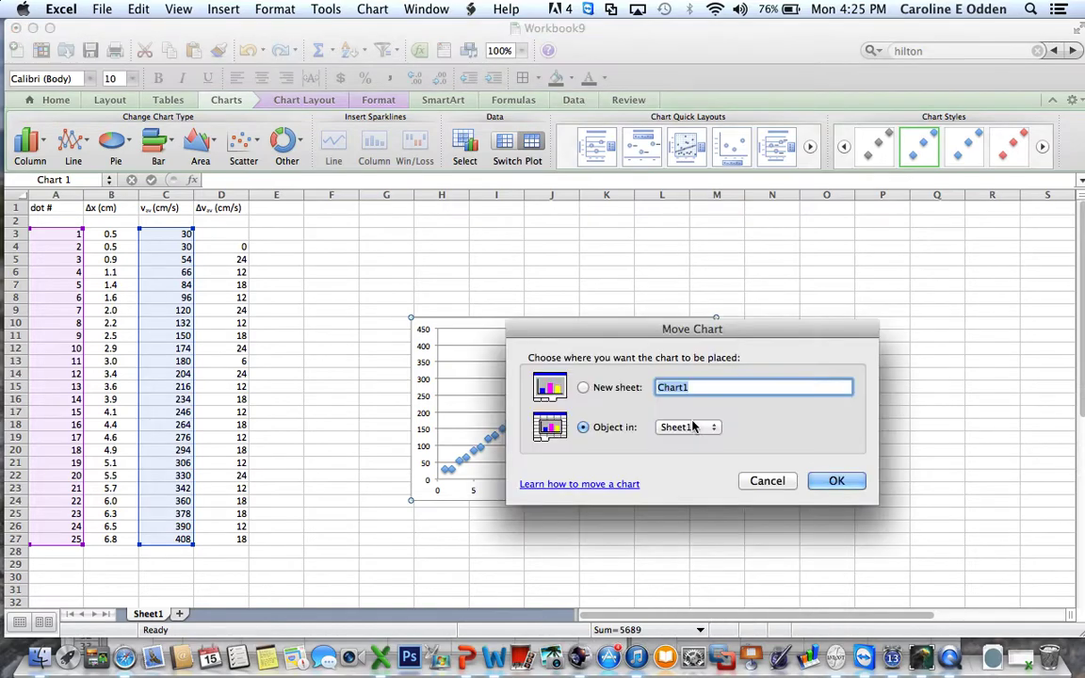
{"action": "left_click", "coordinate": [584, 389]}
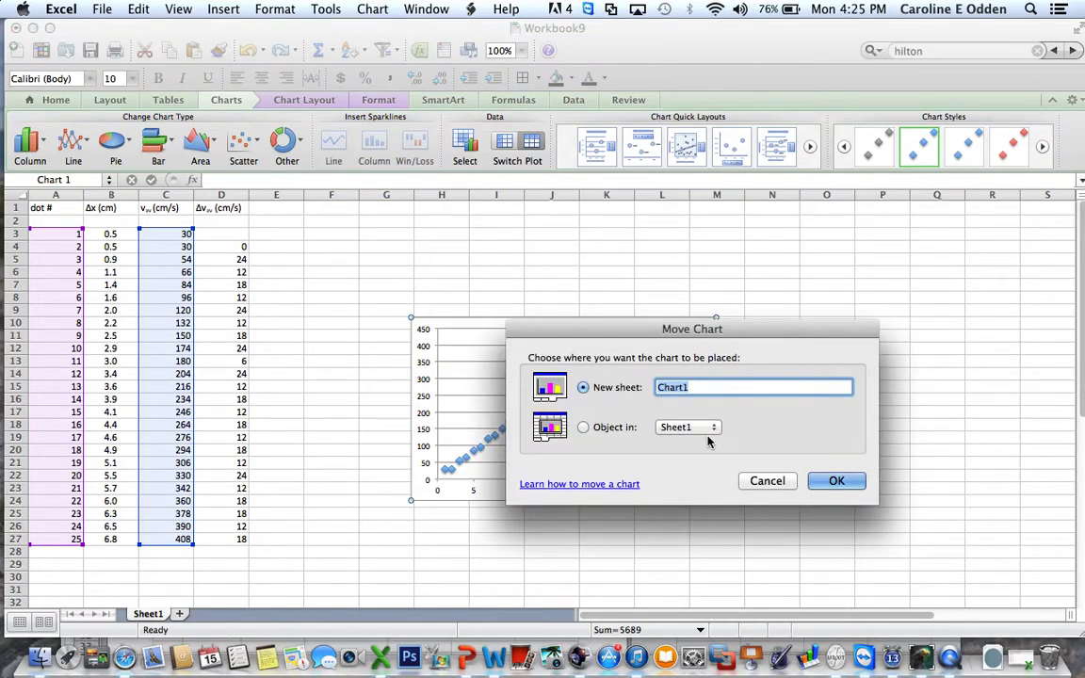
{"action": "left_click", "coordinate": [839, 482]}
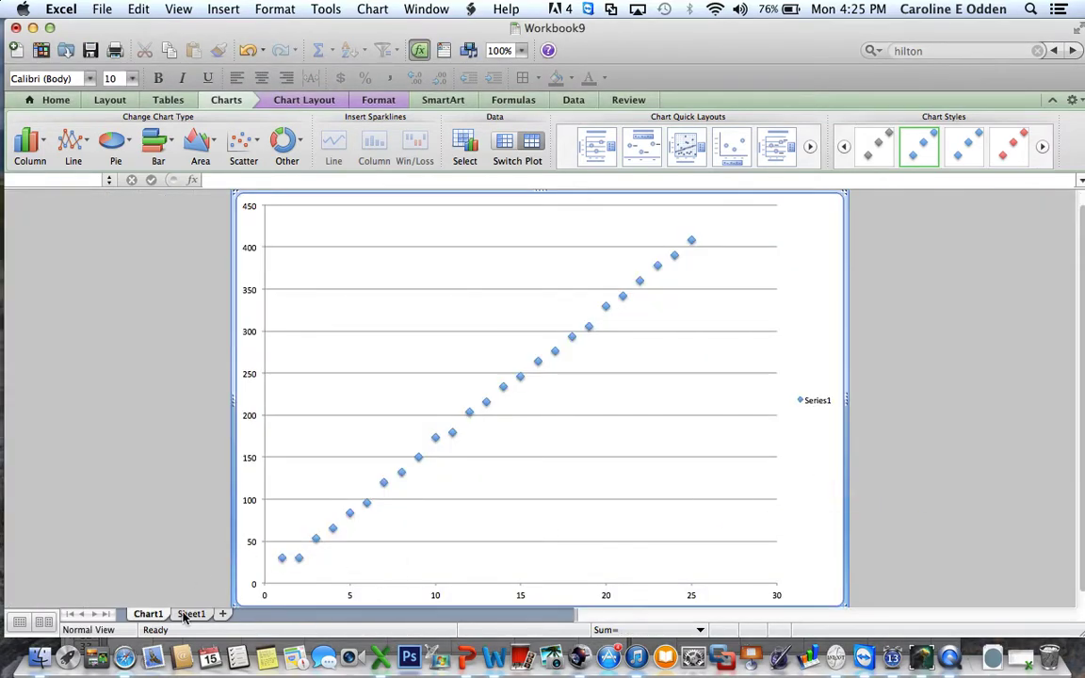
{"action": "left_click", "coordinate": [188, 614]}
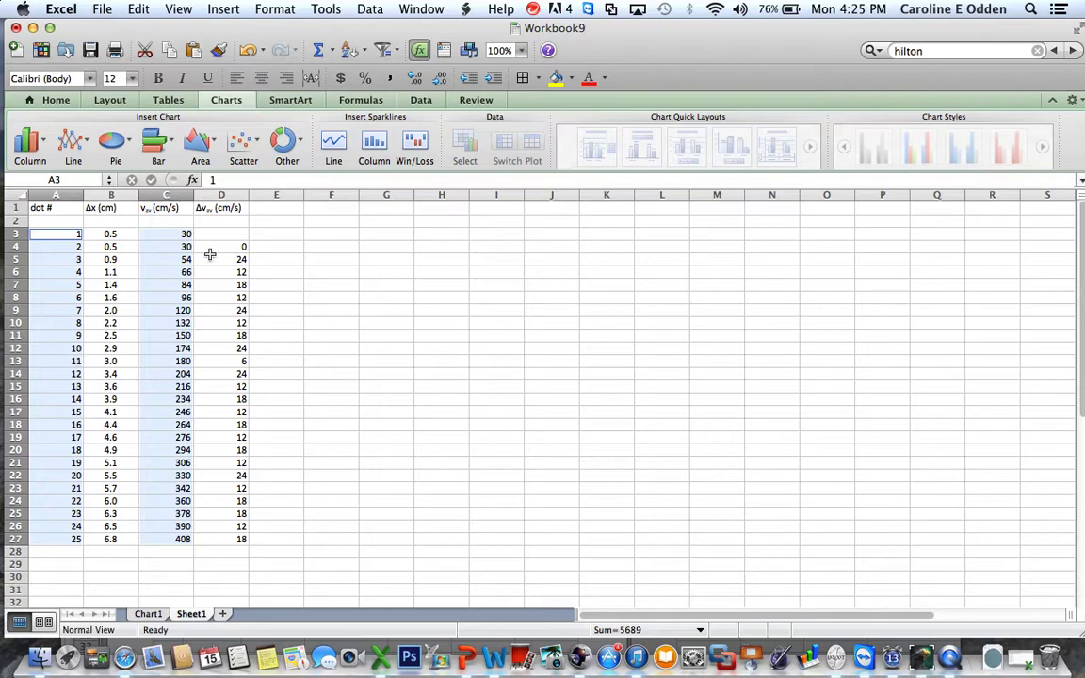
{"action": "left_click", "coordinate": [147, 614]}
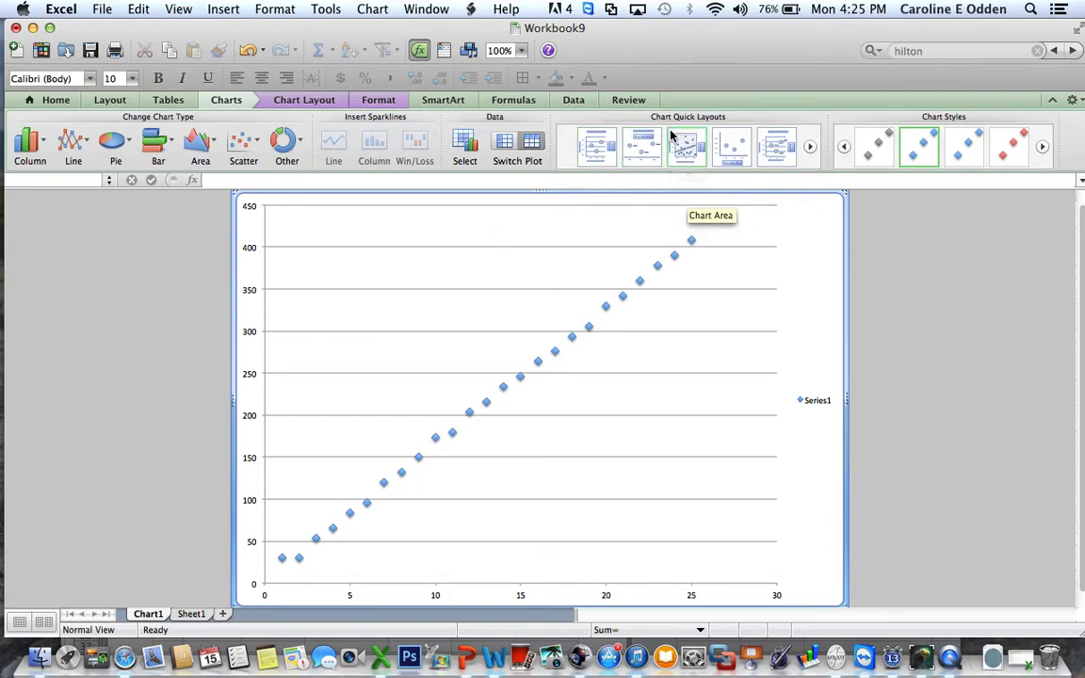
Step: Apply Quick Layout 1 and title the chart 'Average Velocity versus Time'
{"action": "left_click", "coordinate": [595, 151]}
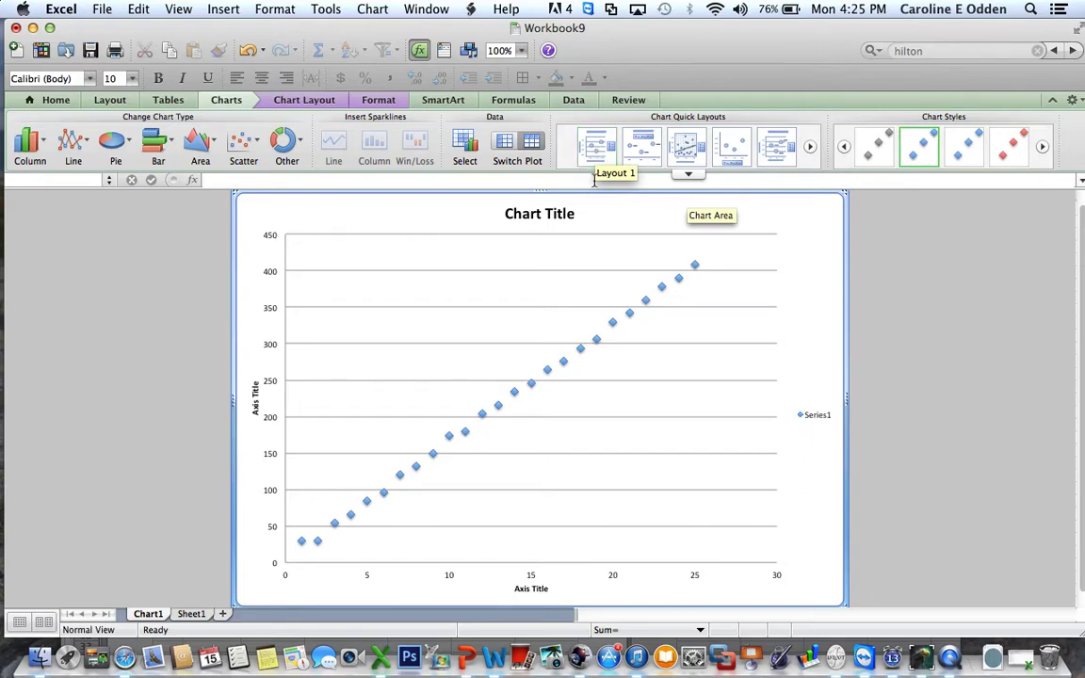
{"action": "left_click", "coordinate": [545, 209]}
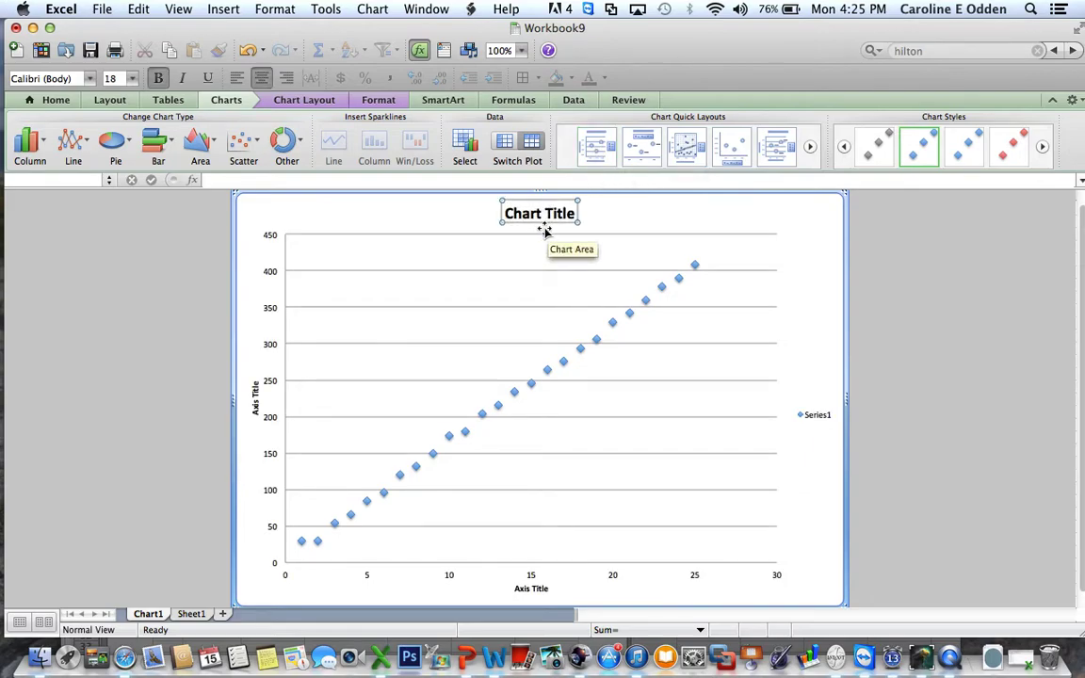
{"action": "left_click_drag", "start_coordinate": [507, 213], "coordinate": [560, 214]}
{"action": "type", "text": "Veloci"}
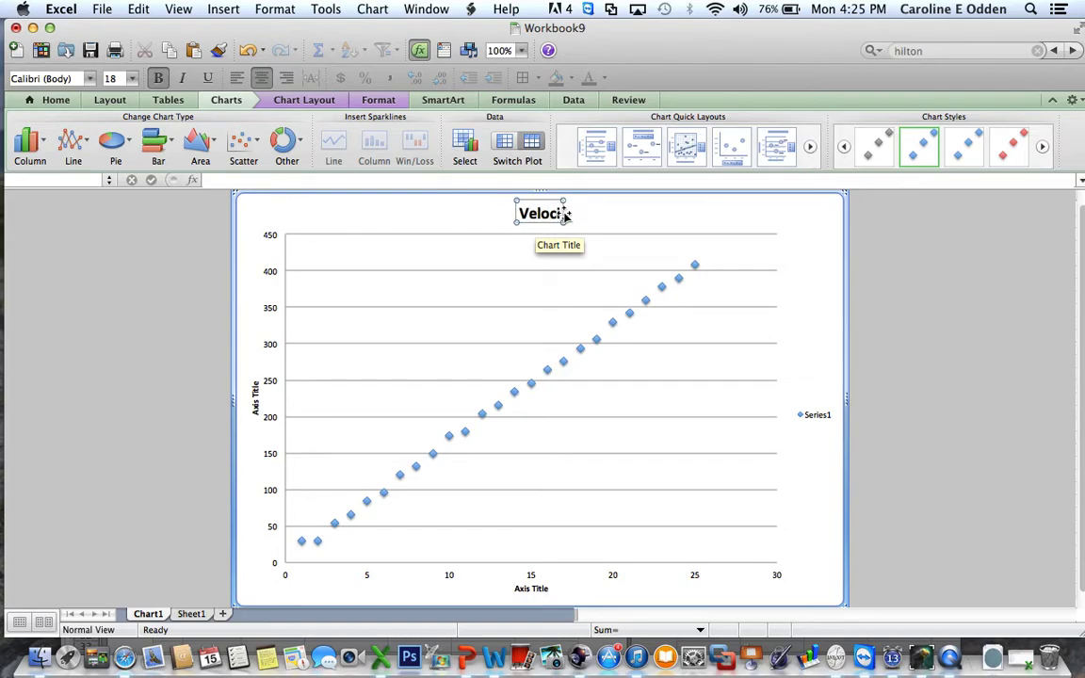
{"action": "type", "text": "ty oversus Time"}
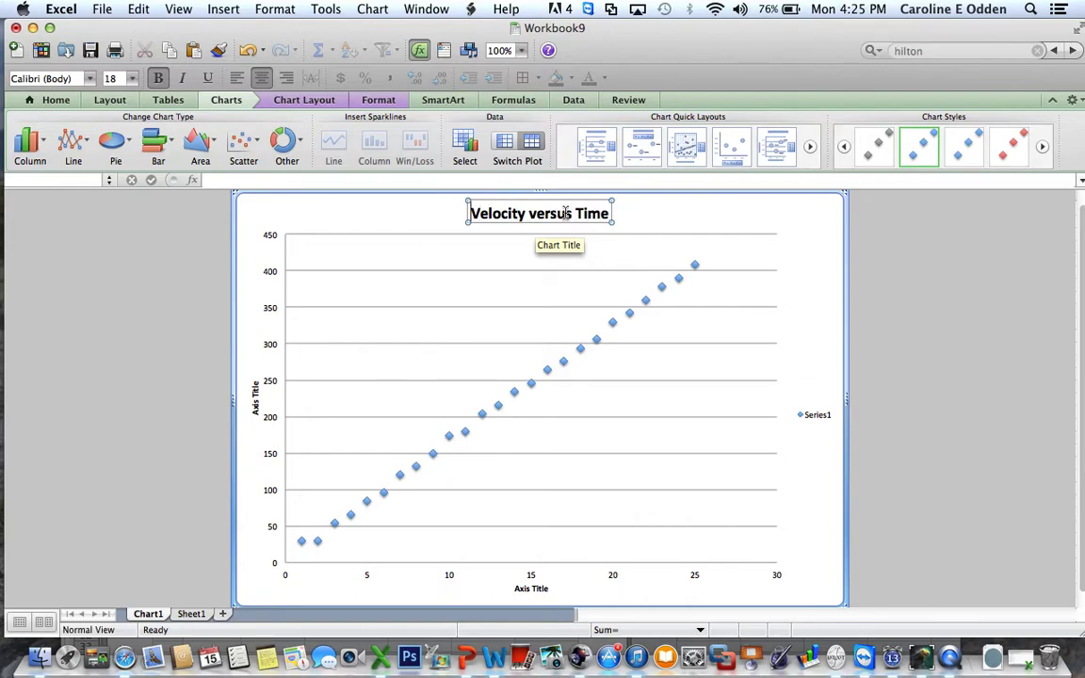
{"action": "left_click", "coordinate": [471, 214]}
{"action": "type", "text": "Average"}
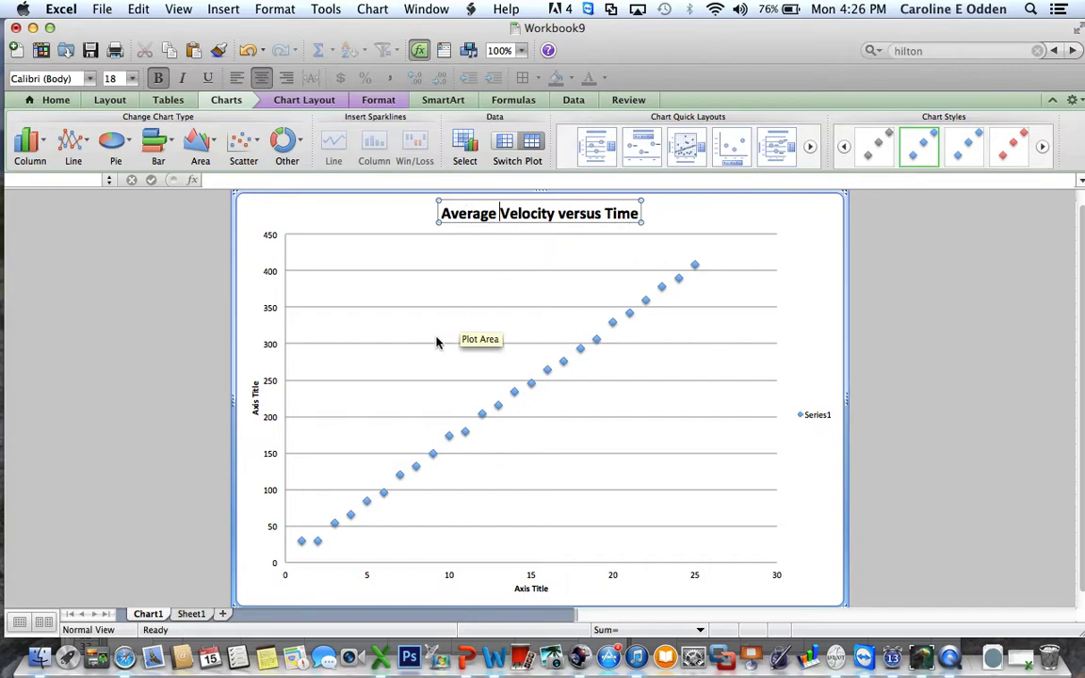
Step: Label the vertical axis 'Average Velocity (cm/s)'
{"action": "left_click", "coordinate": [255, 400]}
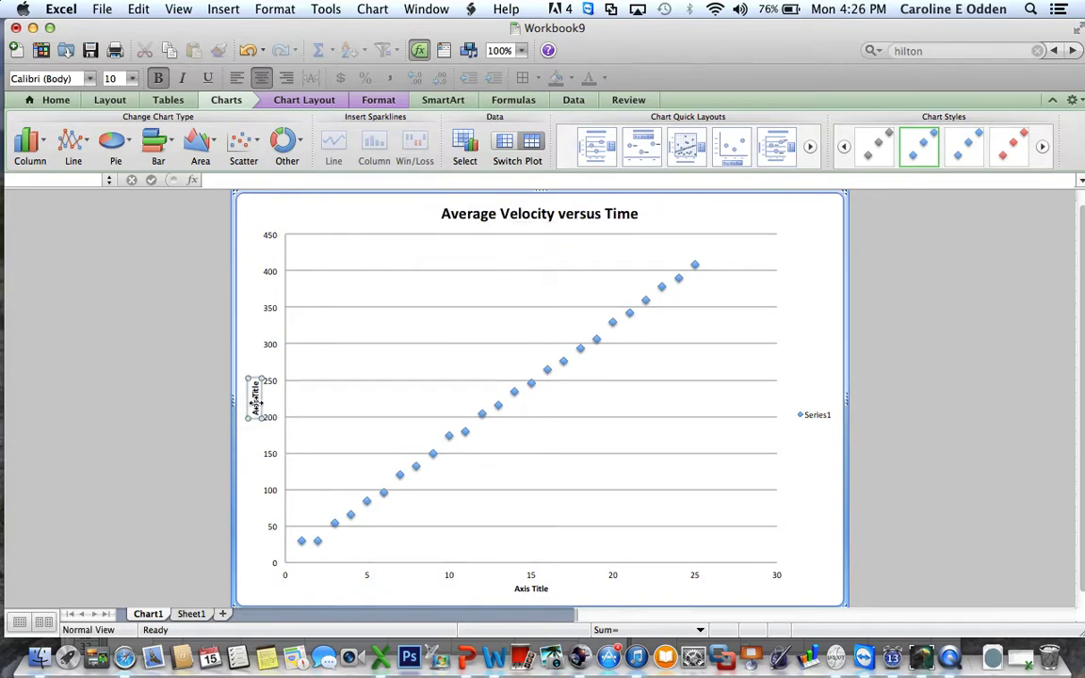
{"action": "left_click", "coordinate": [255, 403]}
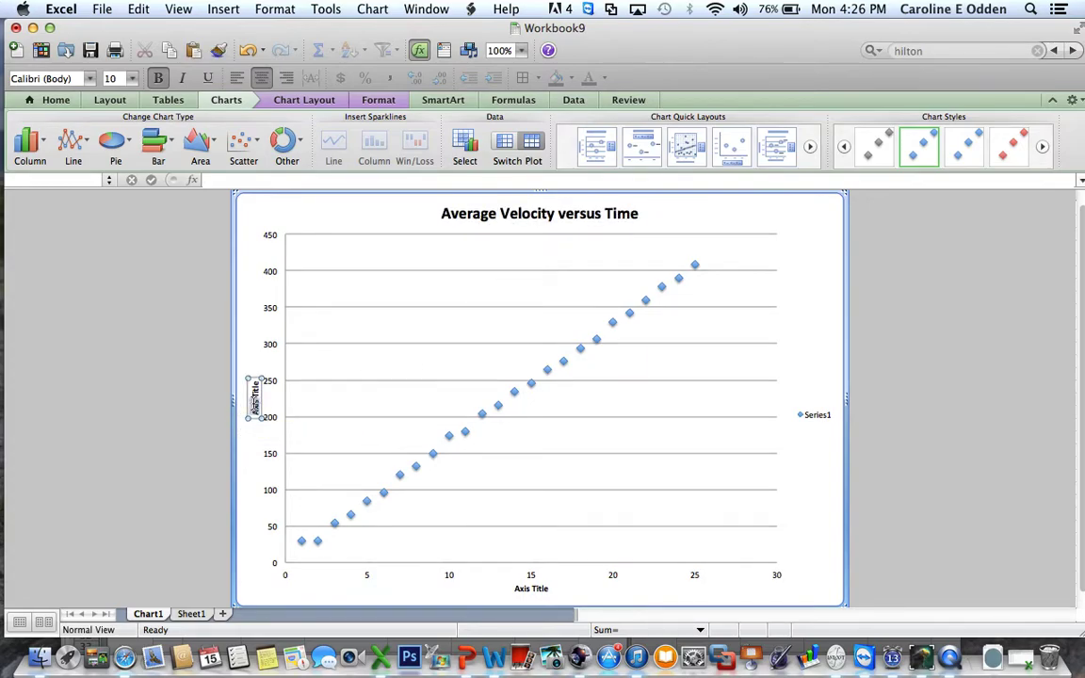
{"action": "type", "text": "Average Velocity"}
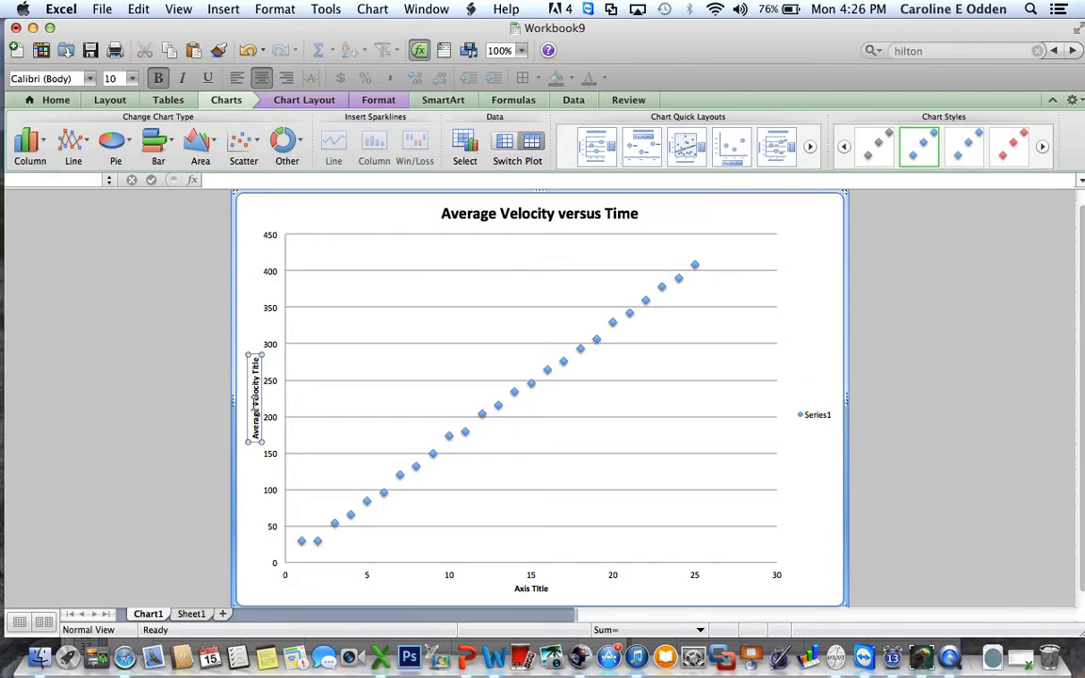
{"action": "type", "text": " (cm/"}
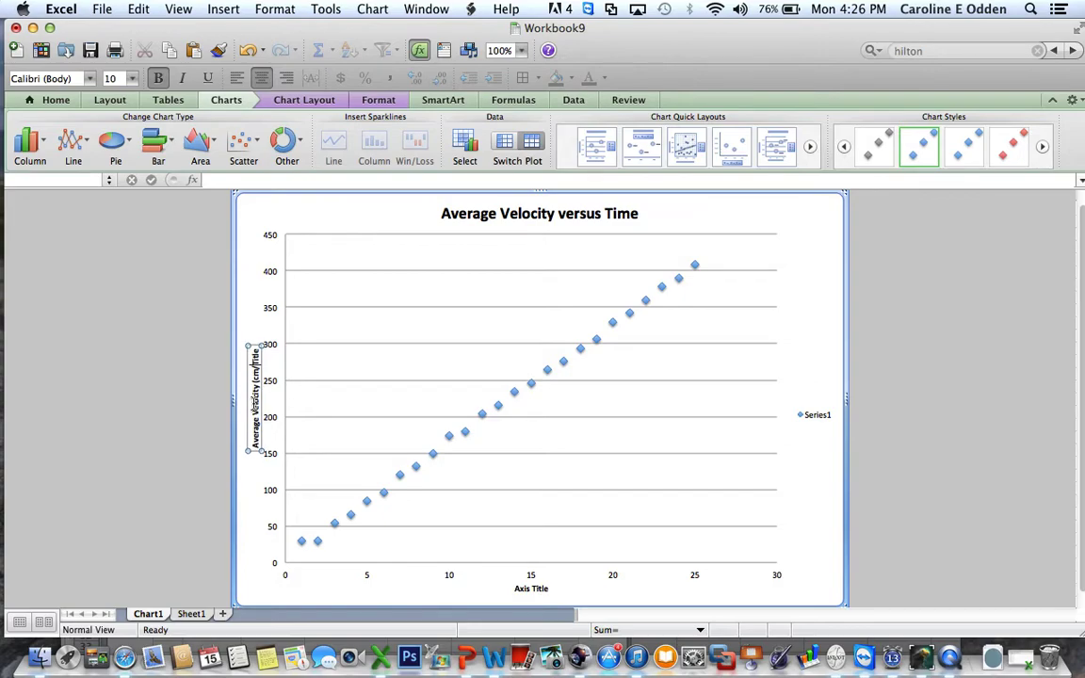
{"action": "type", "text": "s"}
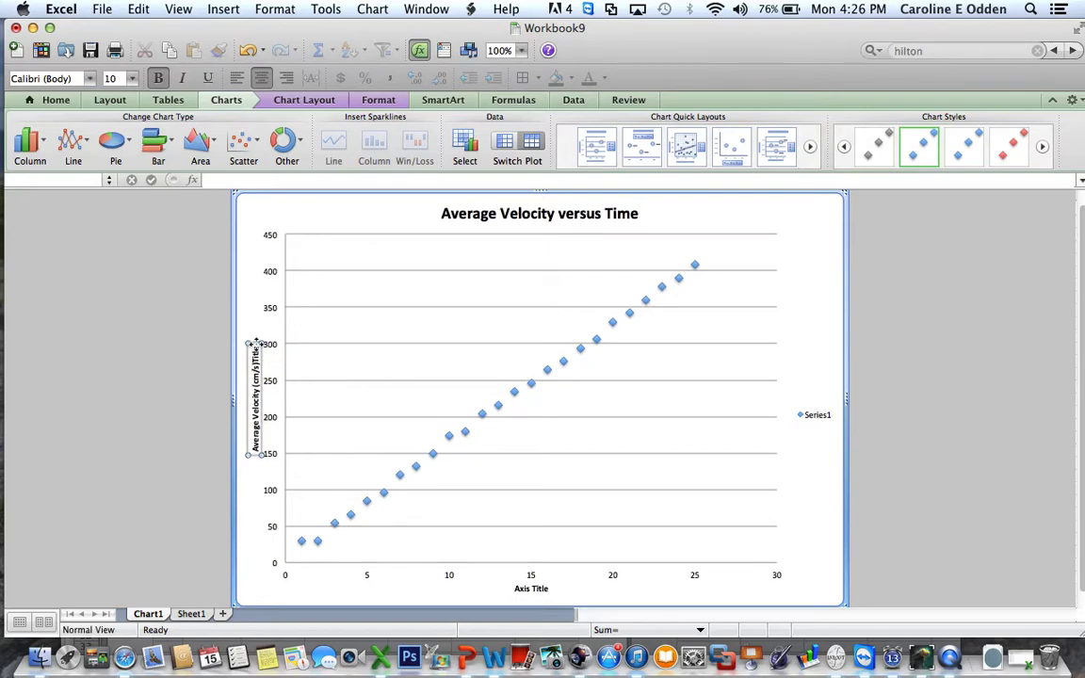
{"action": "left_click", "coordinate": [255, 344]}
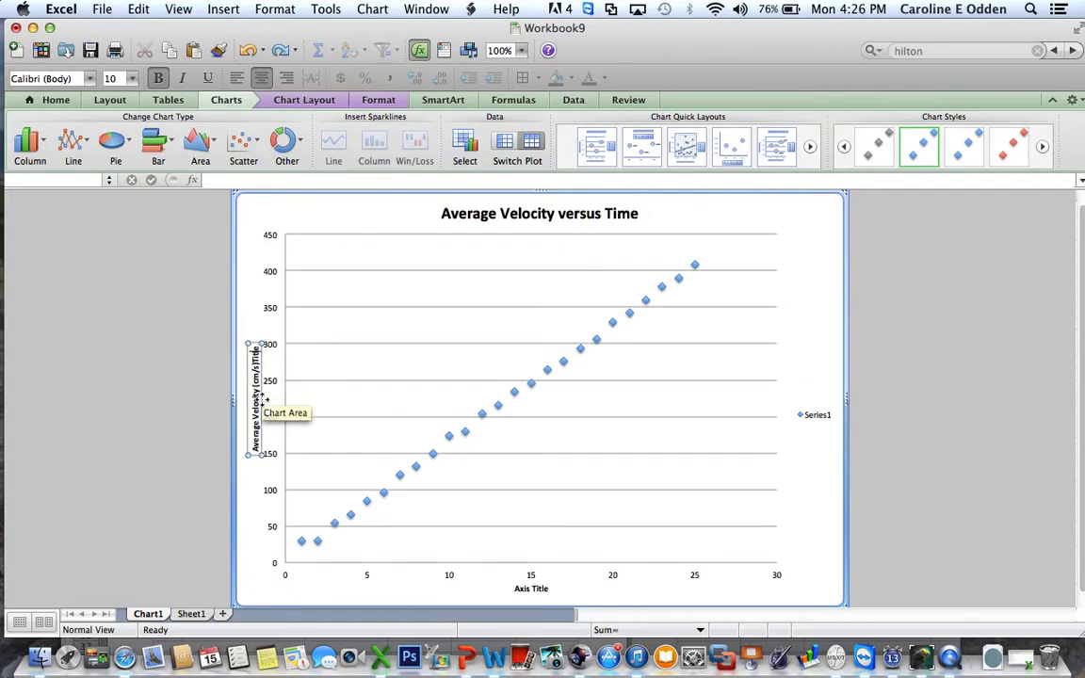
{"action": "key", "text": "Delete"}
{"action": "key", "text": "Delete"}
{"action": "key", "text": "Delete"}
{"action": "key", "text": "Delete"}
{"action": "key", "text": "Delete"}
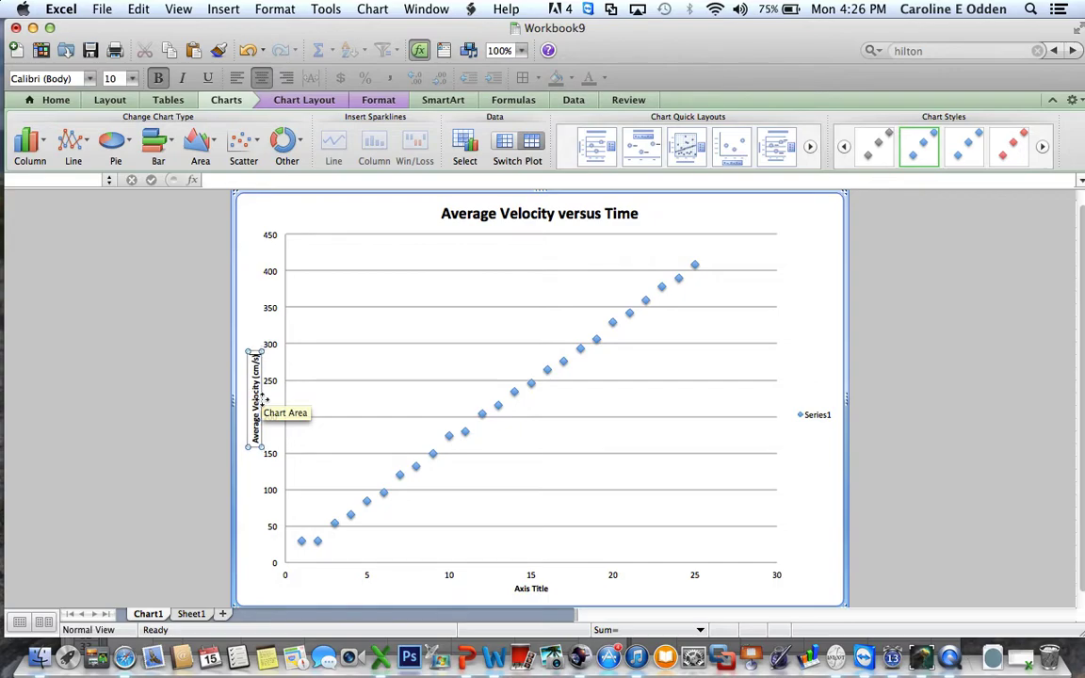
Step: Label the horizontal axis 'time (1/60 s)'
{"action": "left_click", "coordinate": [526, 587]}
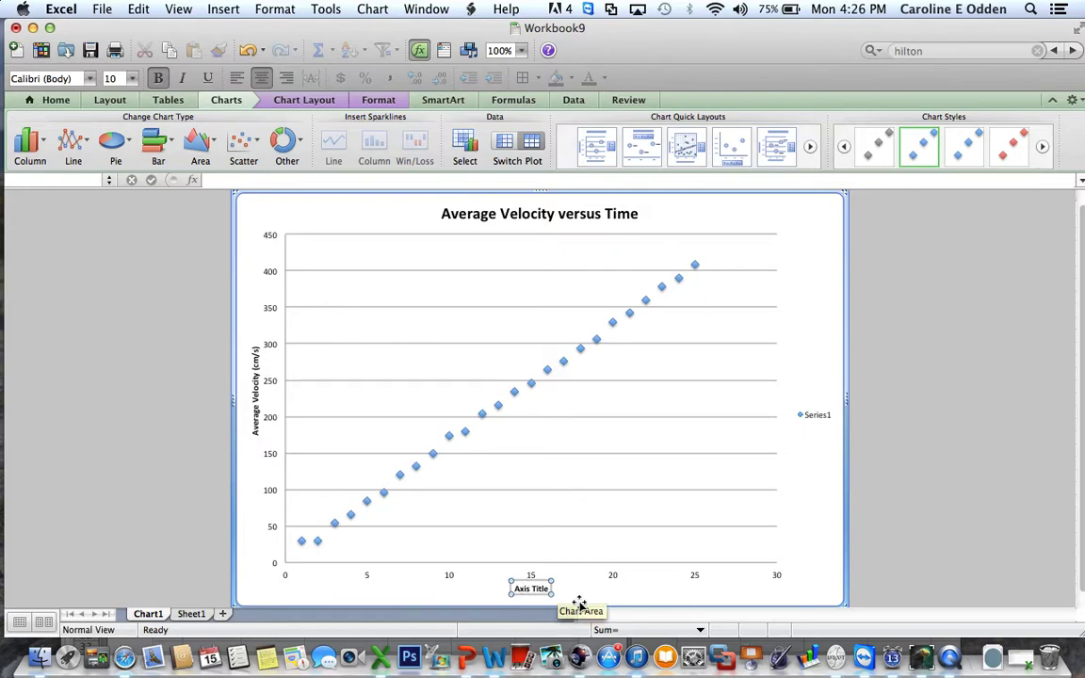
{"action": "type", "text": "time"}
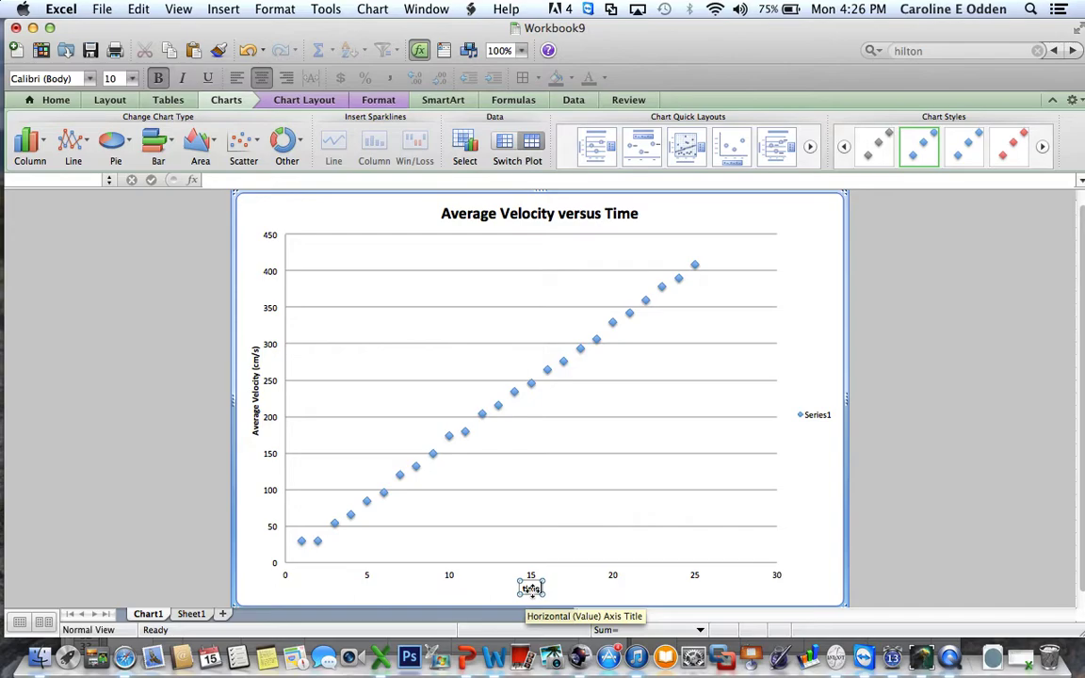
{"action": "type", "text": "("}
{"action": "type", "text": "s"}
{"action": "type", "text": "/60"}
{"action": "type", "text": " s)"}
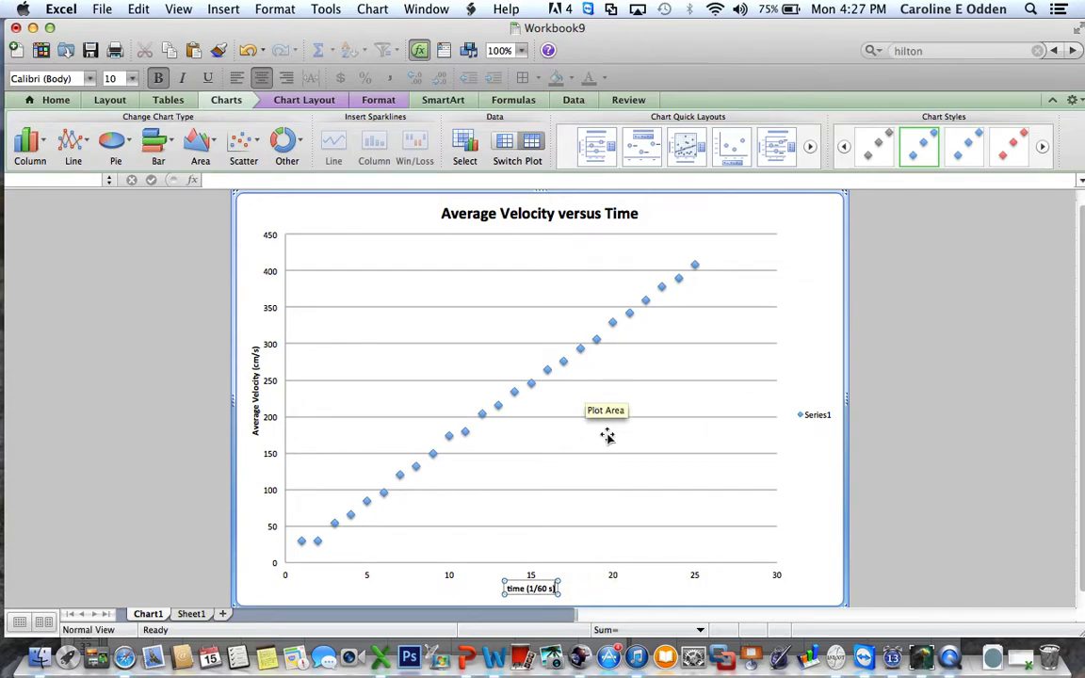
{"action": "left_click", "coordinate": [606, 431]}
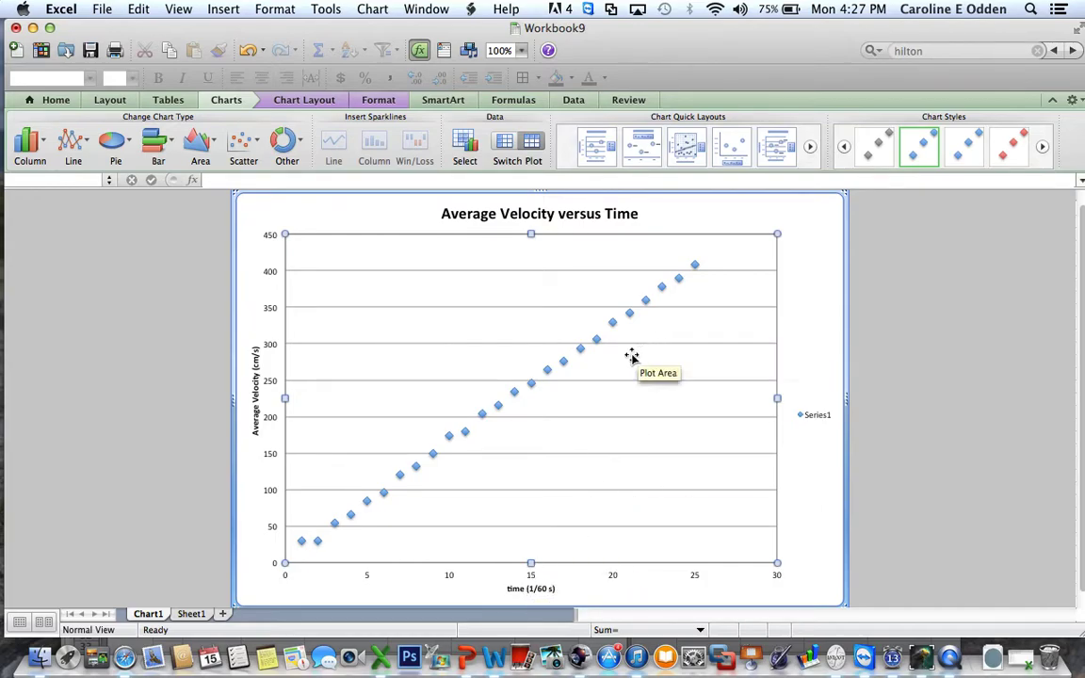
{"action": "mouse_move", "coordinate": [487, 416]}
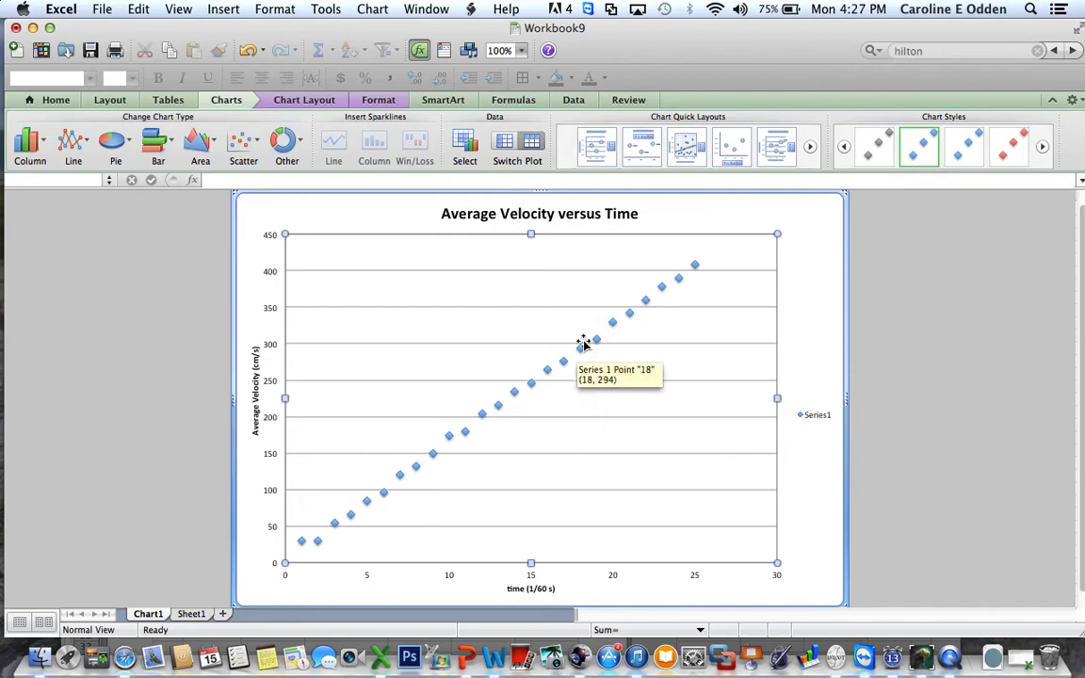
Step: Add a linear trendline to the velocity data series and review its option pages
{"action": "left_click", "coordinate": [533, 391]}
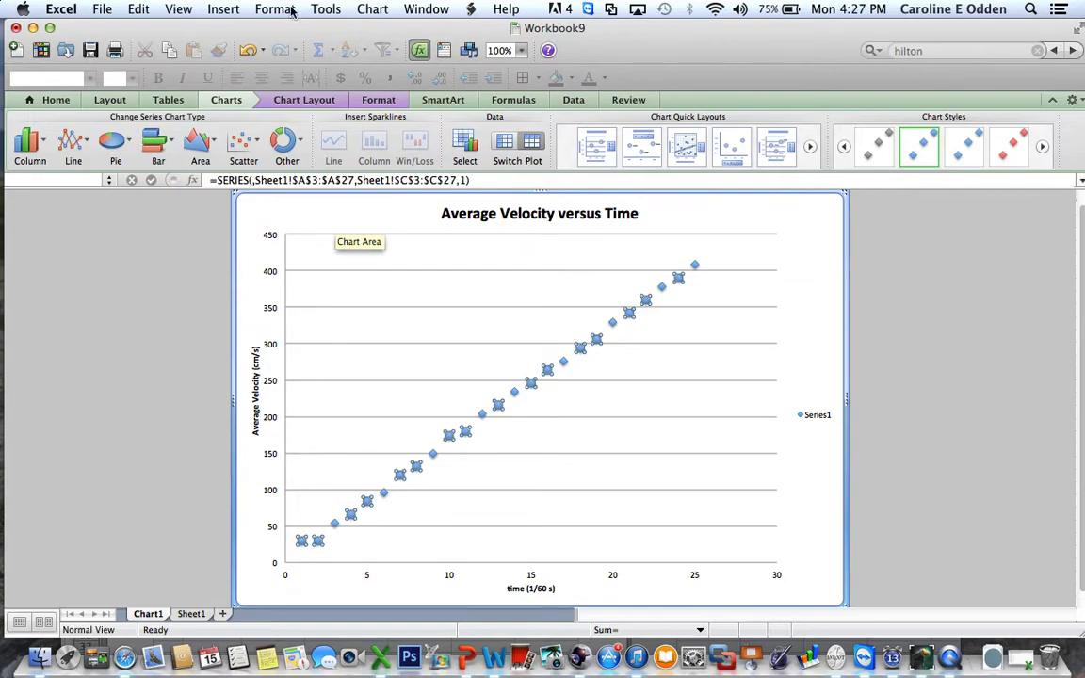
{"action": "left_click", "coordinate": [367, 8]}
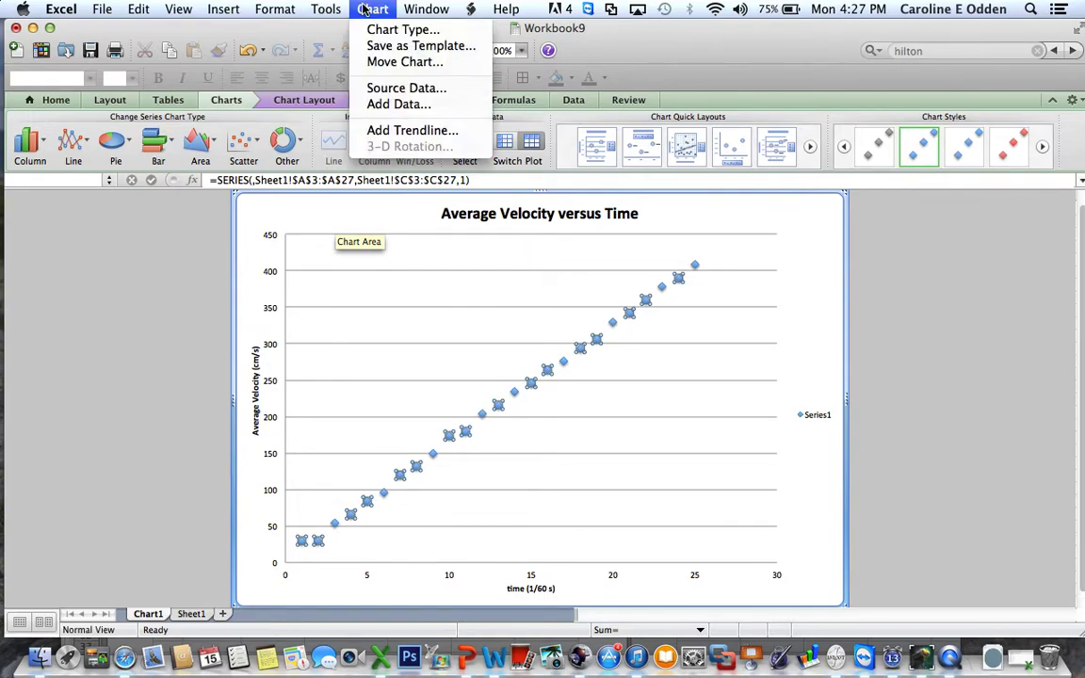
{"action": "left_click", "coordinate": [386, 134]}
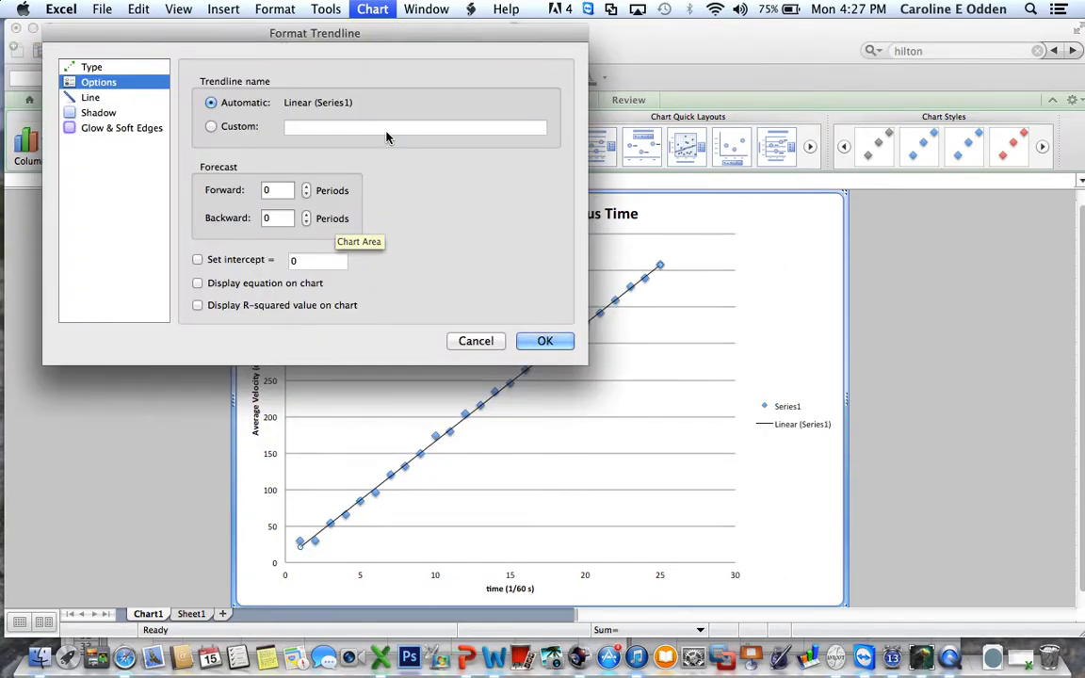
{"action": "left_click", "coordinate": [103, 68]}
{"action": "left_click", "coordinate": [109, 84]}
{"action": "left_click", "coordinate": [95, 98]}
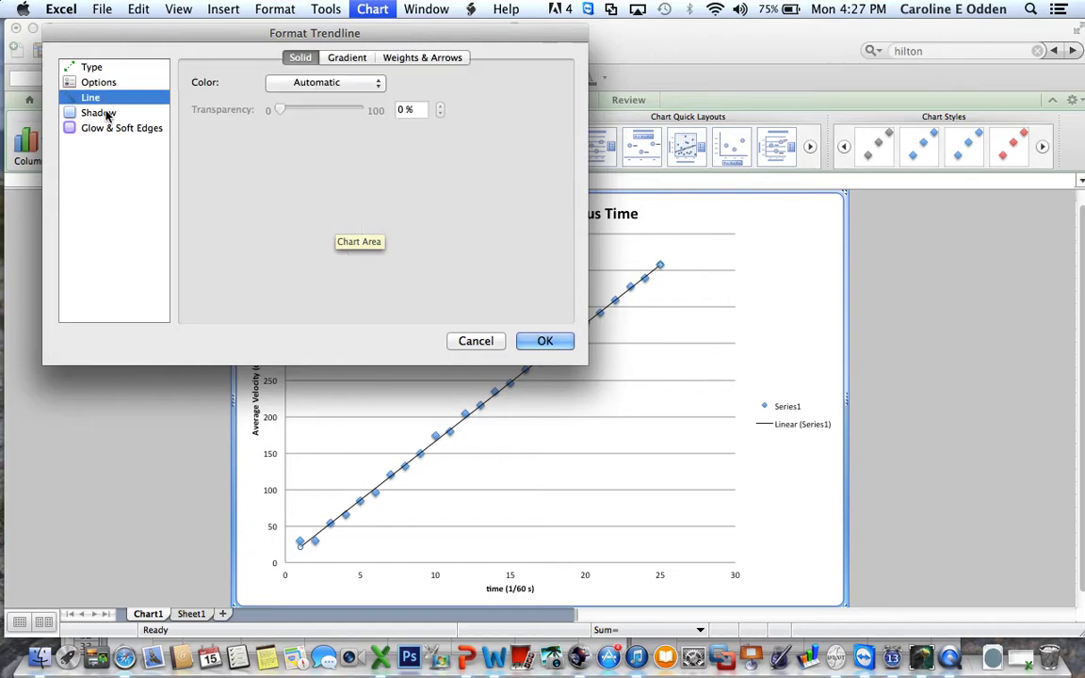
{"action": "left_click", "coordinate": [98, 113]}
{"action": "left_click", "coordinate": [107, 68]}
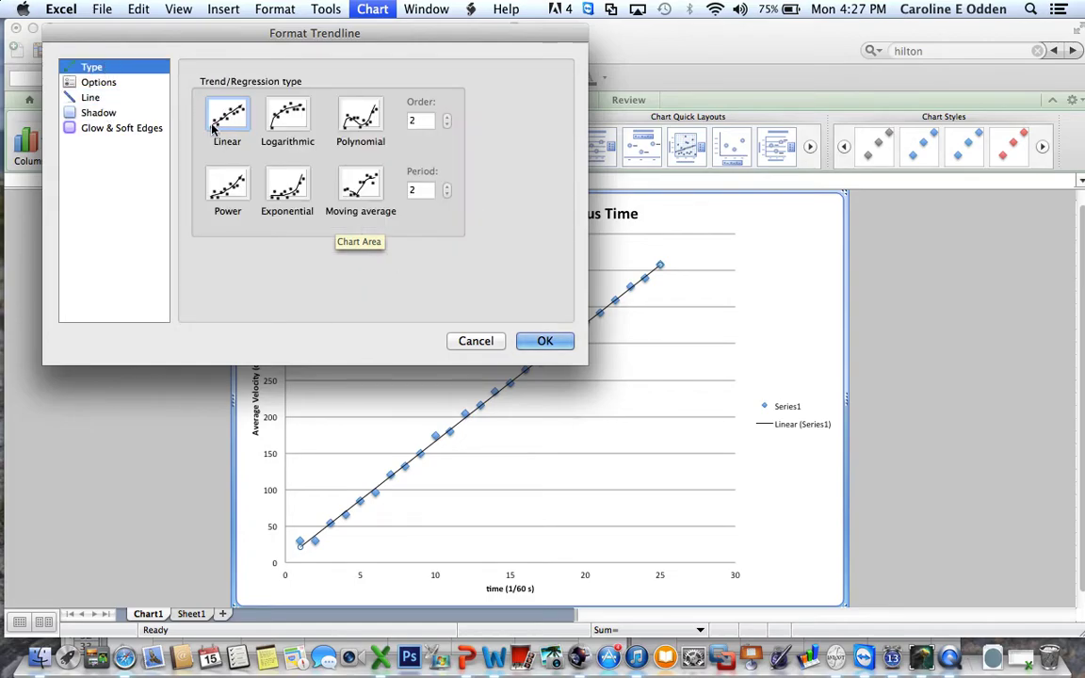
Step: Display the trendline equation y = 16.112x + 5.1 on the chart, leaving R-squared off
{"action": "left_click", "coordinate": [91, 82]}
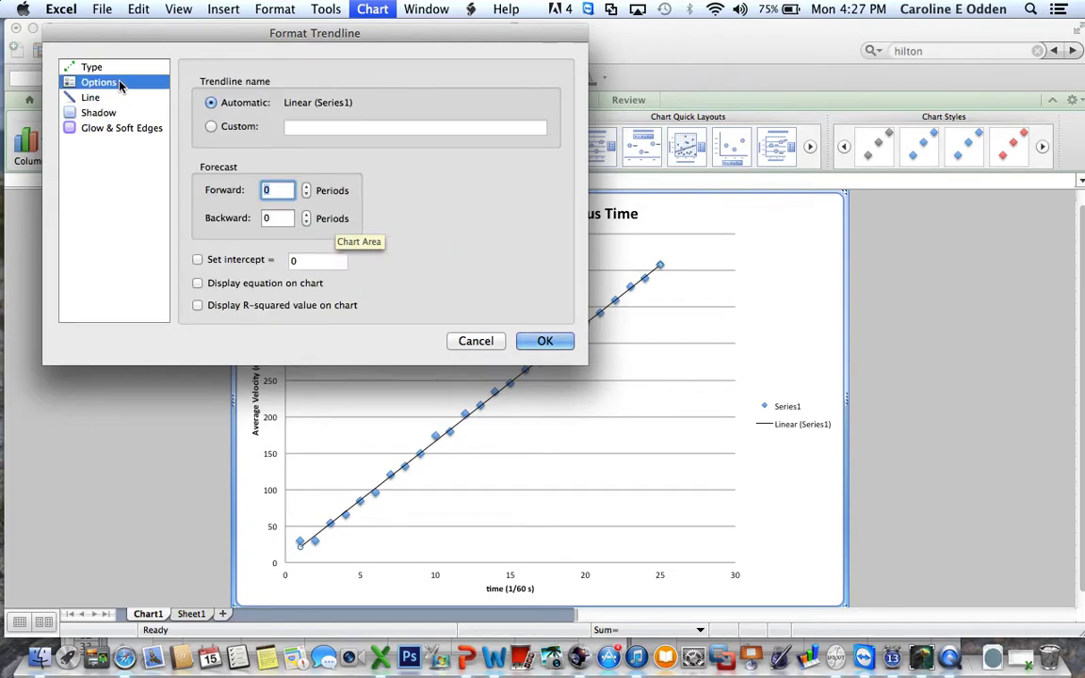
{"action": "left_click", "coordinate": [198, 285]}
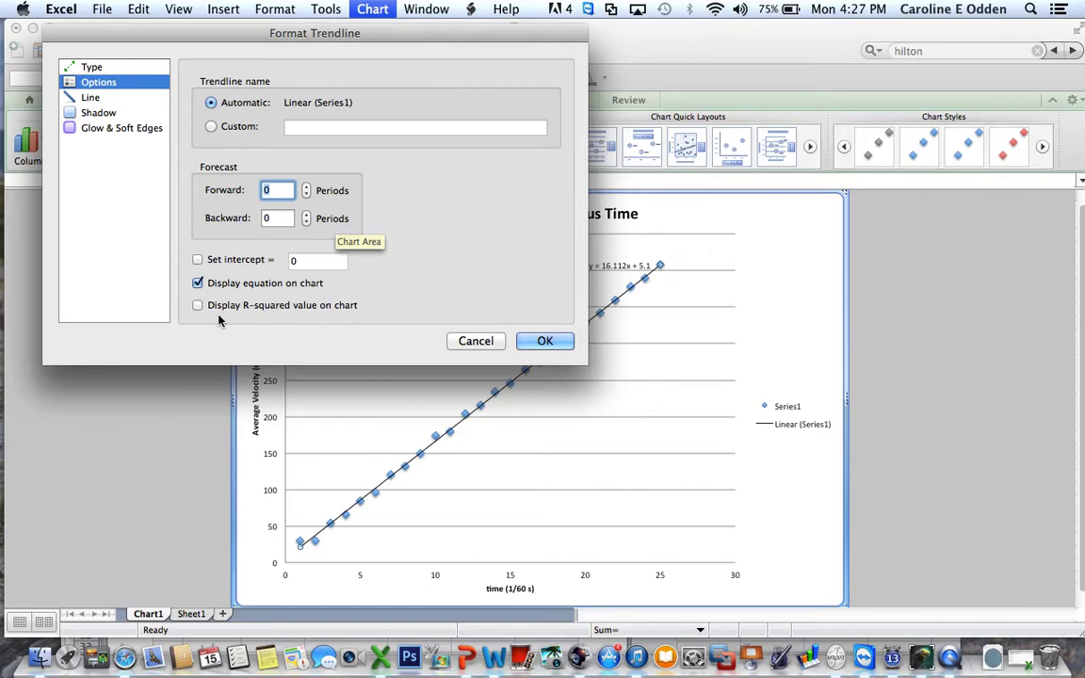
{"action": "left_click", "coordinate": [197, 306]}
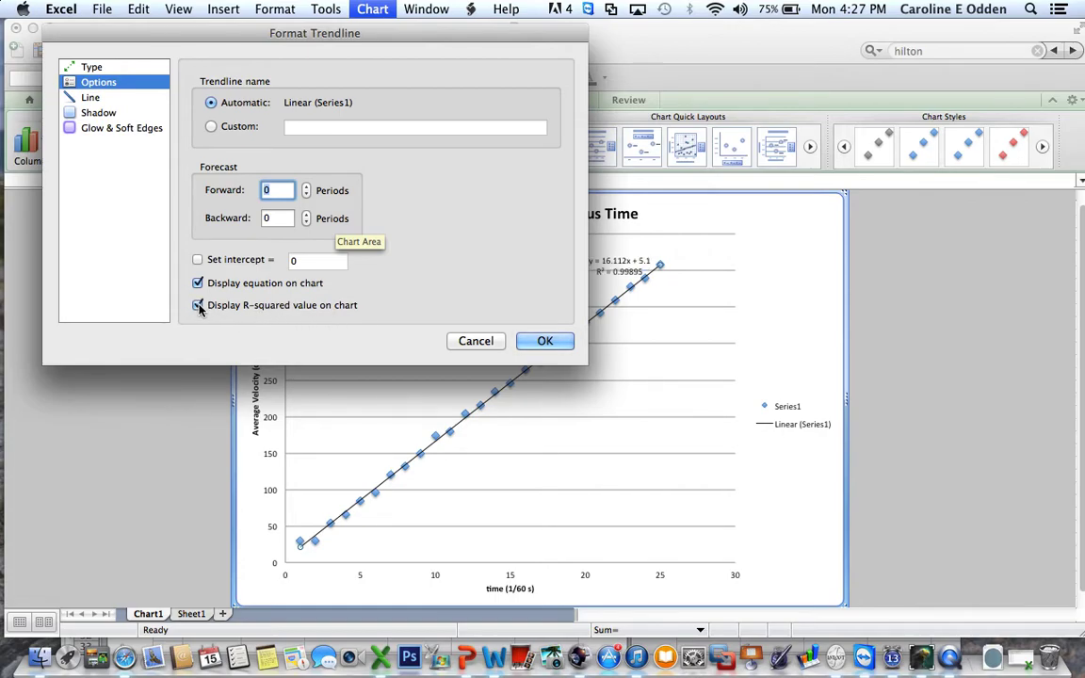
{"action": "left_click_drag", "start_coordinate": [388, 37], "coordinate": [363, 33]}
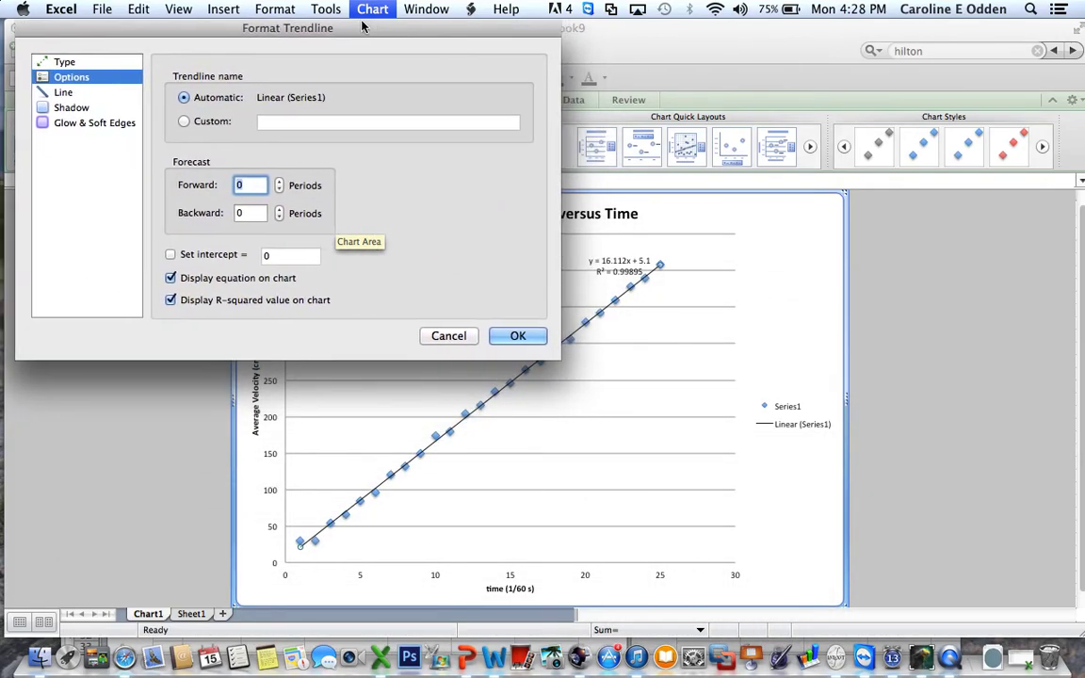
{"action": "left_click", "coordinate": [172, 301]}
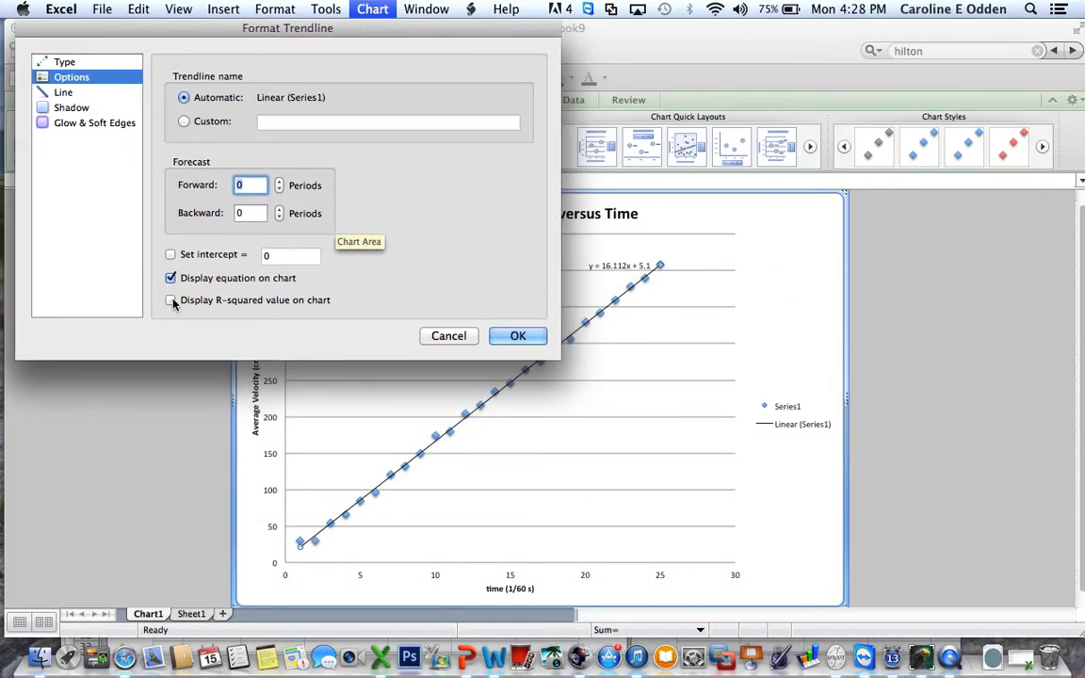
Step: Confirm the Format Trendline settings with OK to reveal the finished velocity chart
{"action": "left_click", "coordinate": [517, 337]}
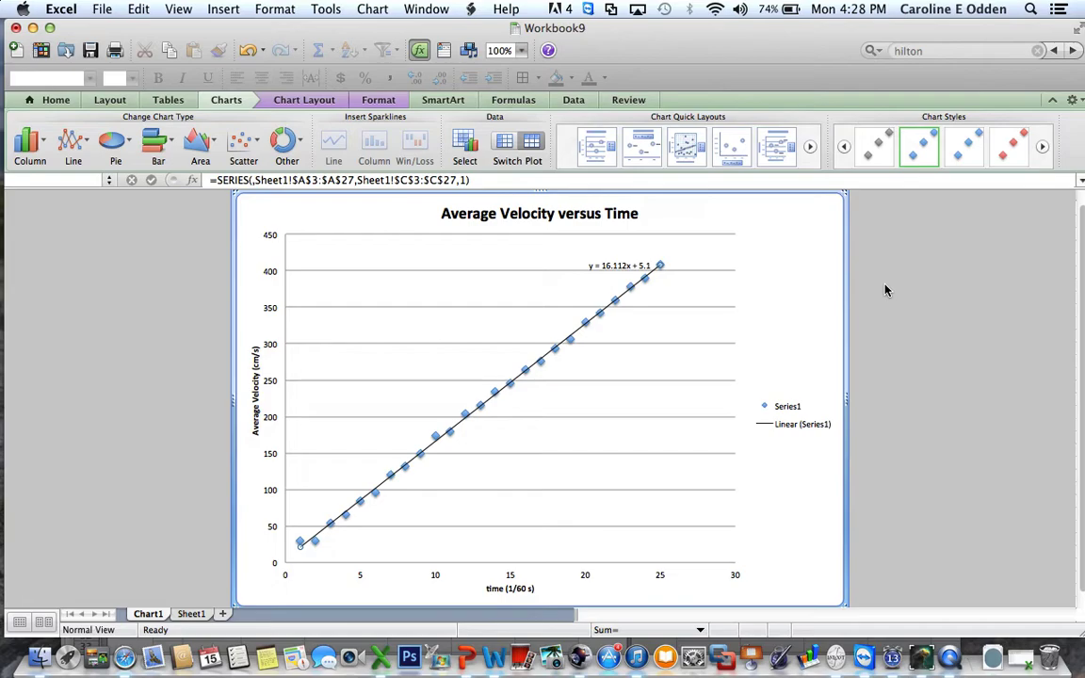
Step: Center the contents of the Sheet1 velocity table A1:D27
{"action": "left_click", "coordinate": [191, 614]}
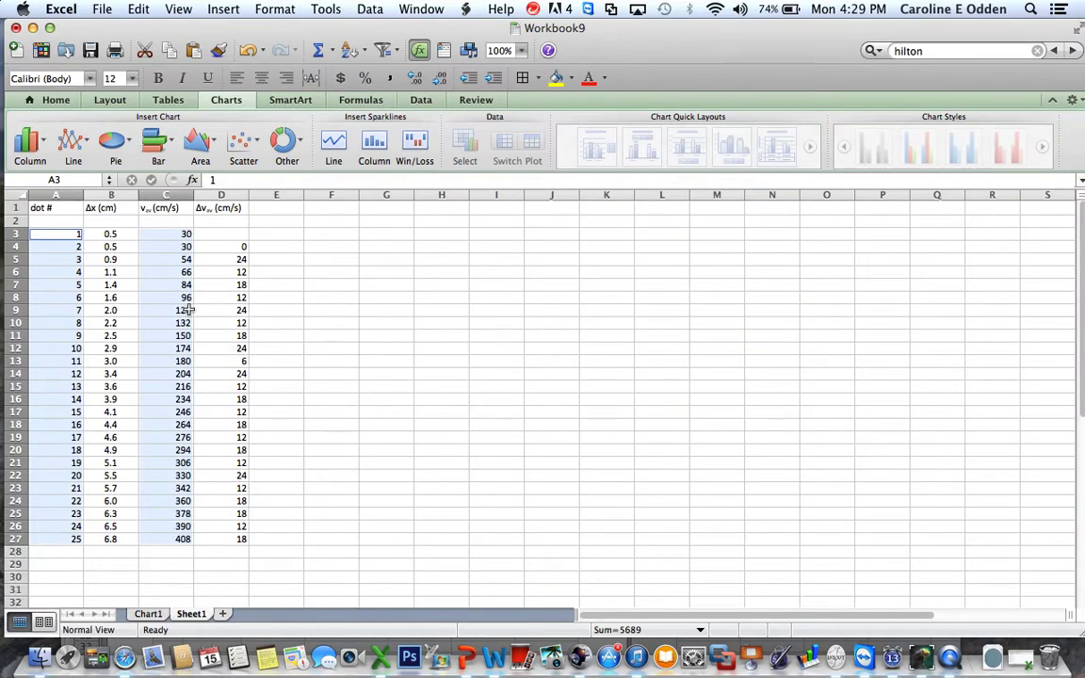
{"action": "left_click", "coordinate": [304, 339]}
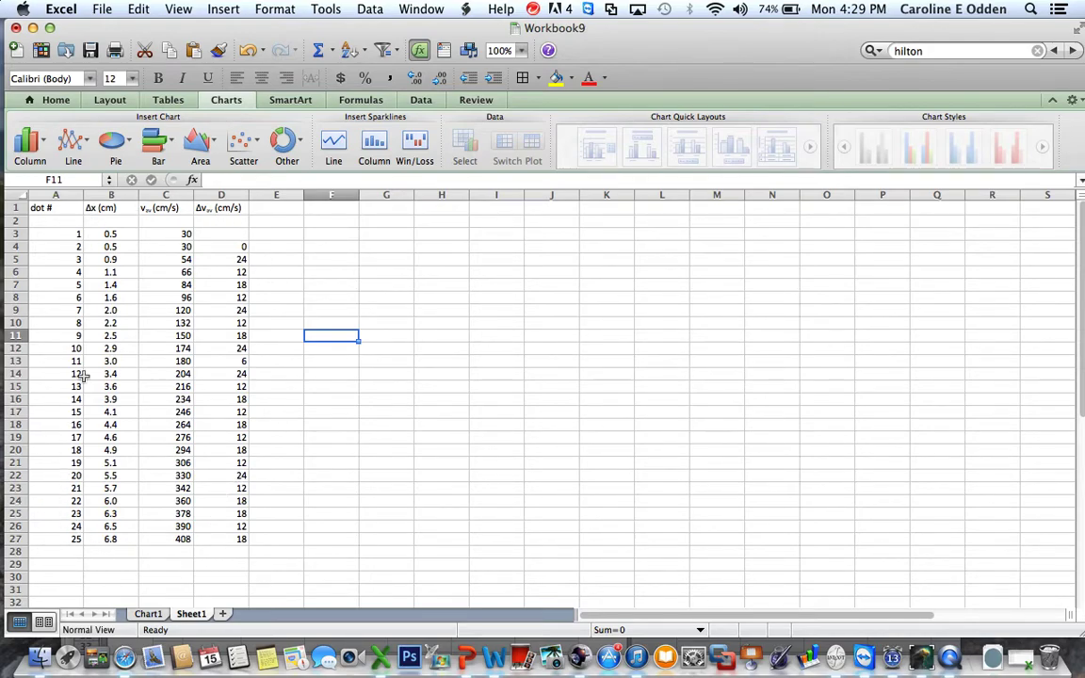
{"action": "left_click_drag", "start_coordinate": [60, 208], "coordinate": [221, 537]}
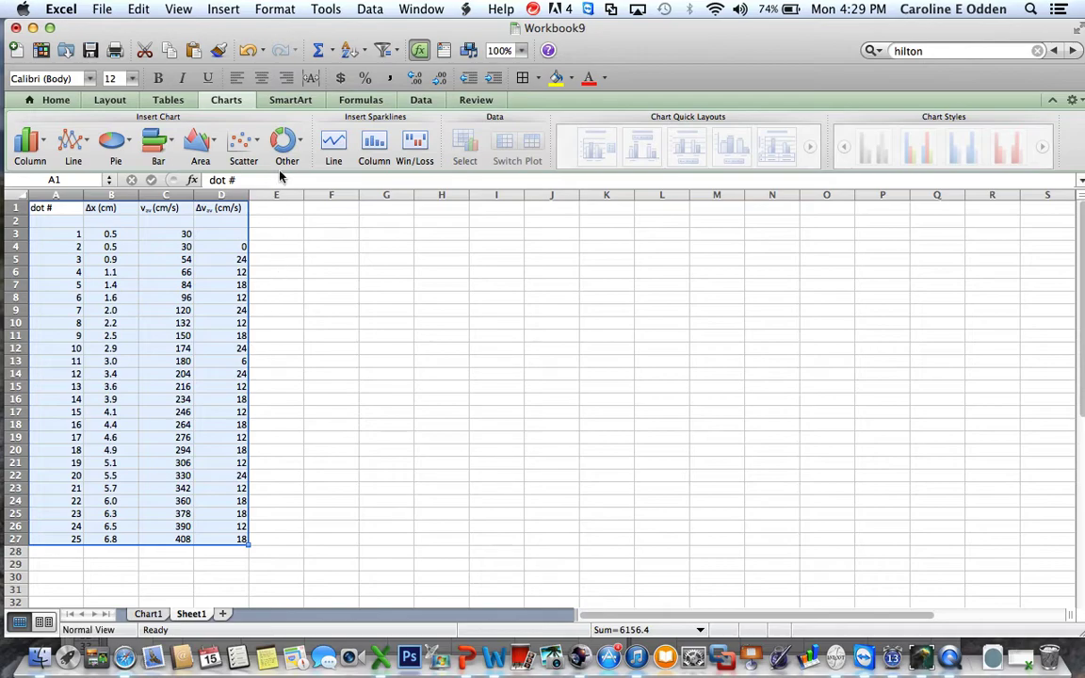
{"action": "left_click", "coordinate": [263, 80]}
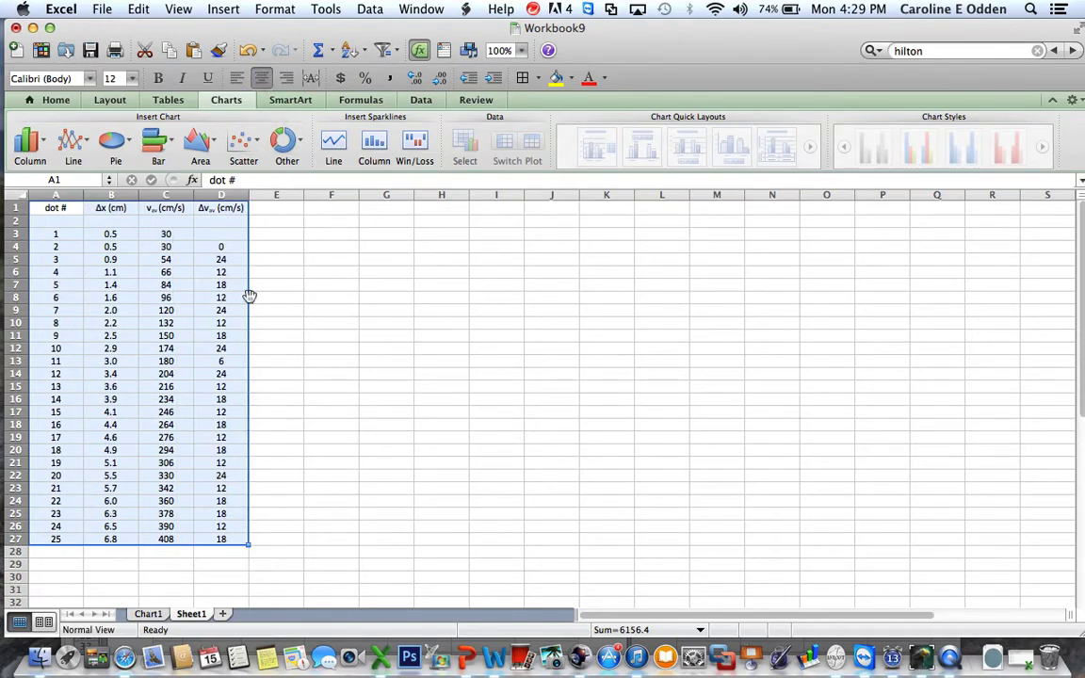
Step: Make the header row A1:D1 bold
{"action": "left_click", "coordinate": [276, 298]}
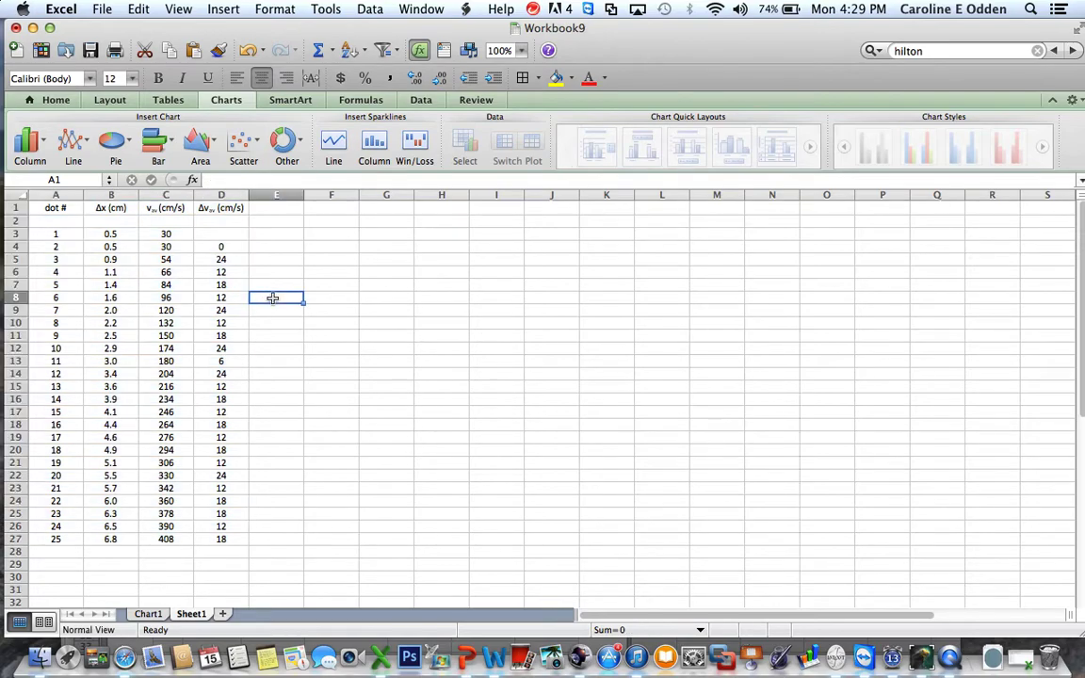
{"action": "left_click_drag", "start_coordinate": [63, 209], "coordinate": [219, 210]}
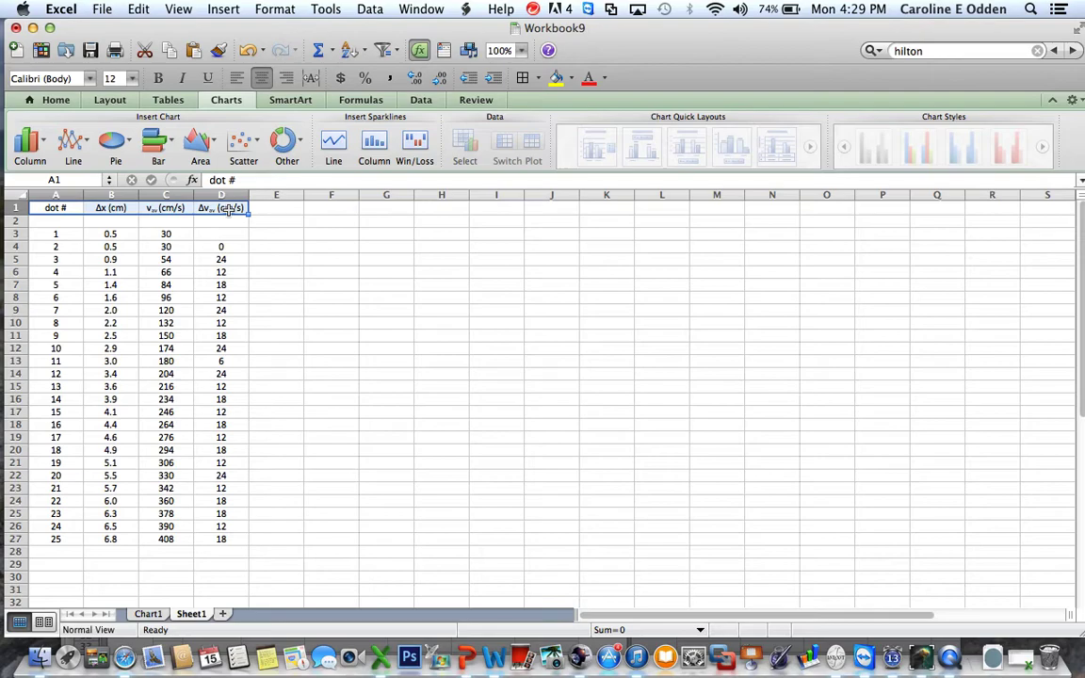
{"action": "key", "text": "super+b"}
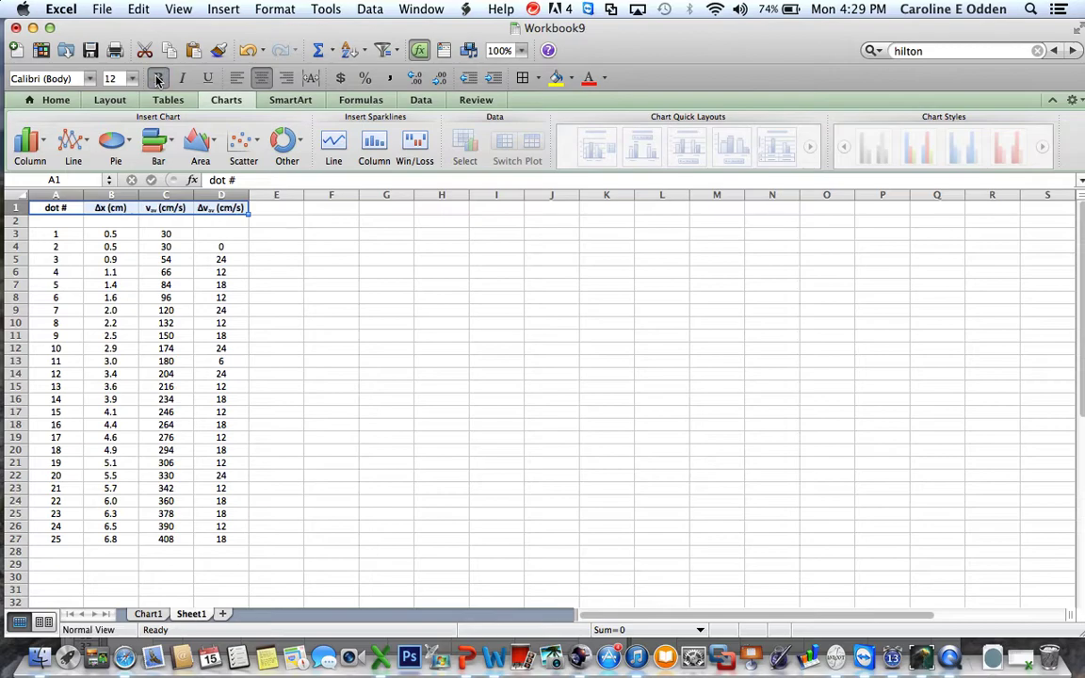
Step: Put an outside border around each column A through D and the header row
{"action": "left_click", "coordinate": [59, 259]}
{"action": "left_click_drag", "start_coordinate": [56, 209], "coordinate": [55, 537]}
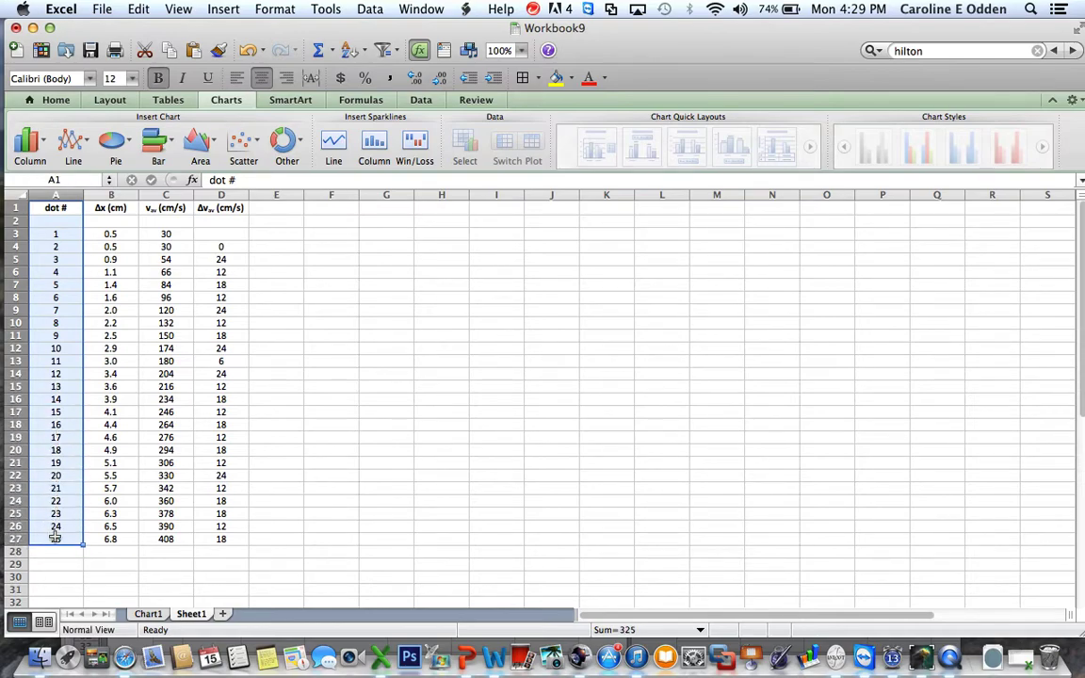
{"action": "left_click", "coordinate": [539, 79]}
{"action": "left_click", "coordinate": [526, 118]}
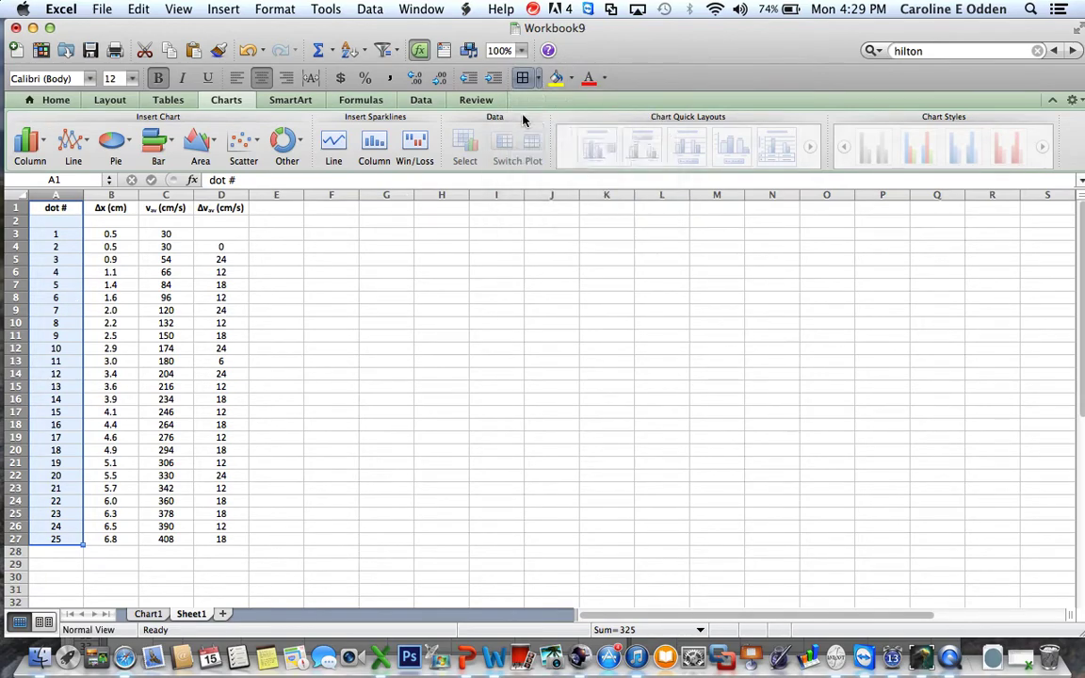
{"action": "left_click_drag", "start_coordinate": [110, 207], "coordinate": [110, 539]}
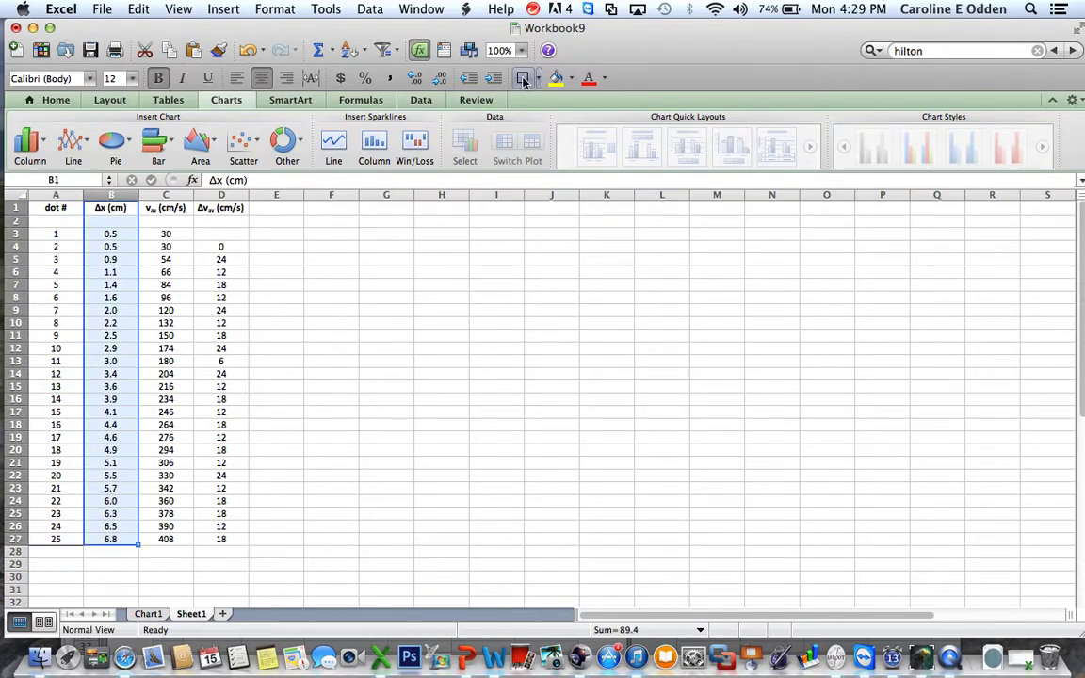
{"action": "left_click_drag", "start_coordinate": [159, 208], "coordinate": [160, 539]}
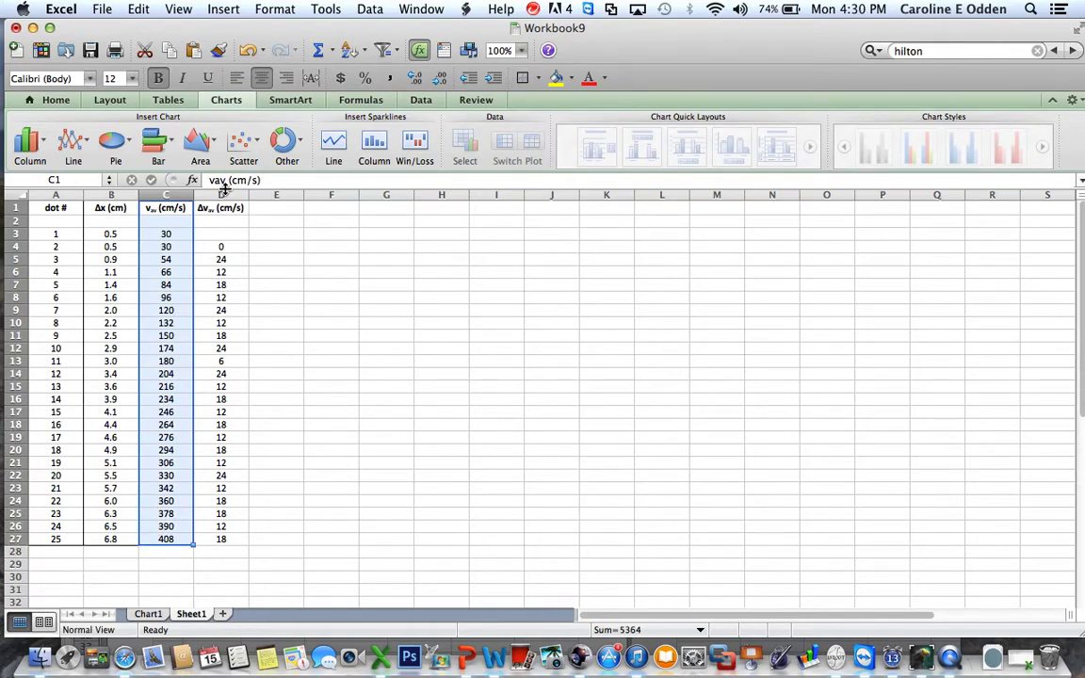
{"action": "left_click_drag", "start_coordinate": [220, 209], "coordinate": [224, 539]}
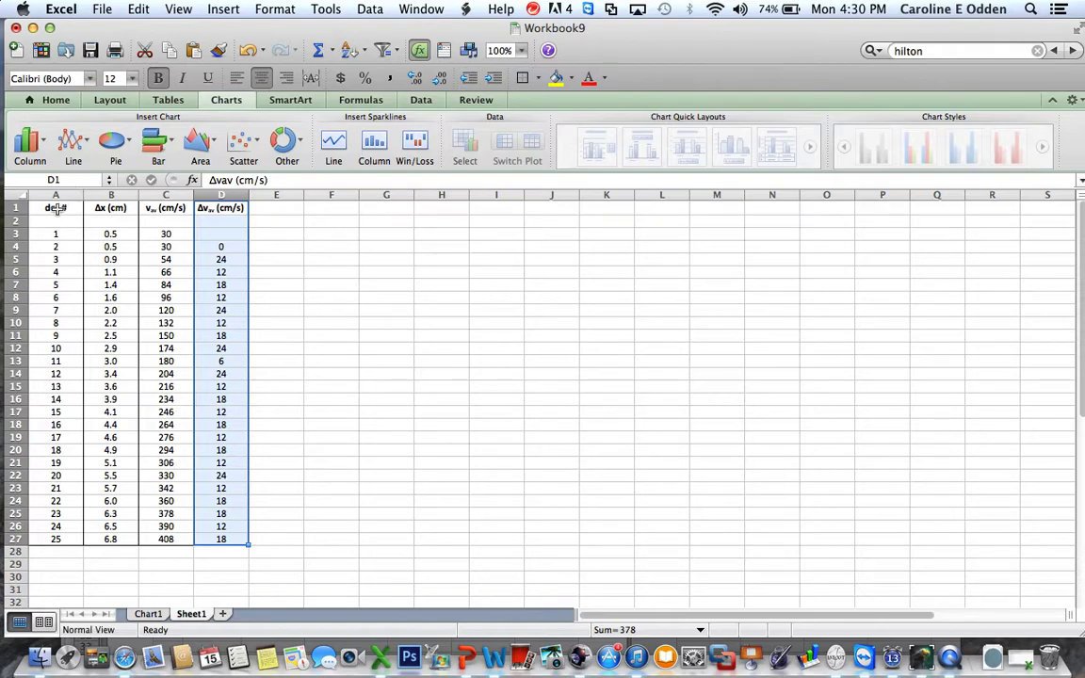
{"action": "left_click_drag", "start_coordinate": [54, 207], "coordinate": [212, 206]}
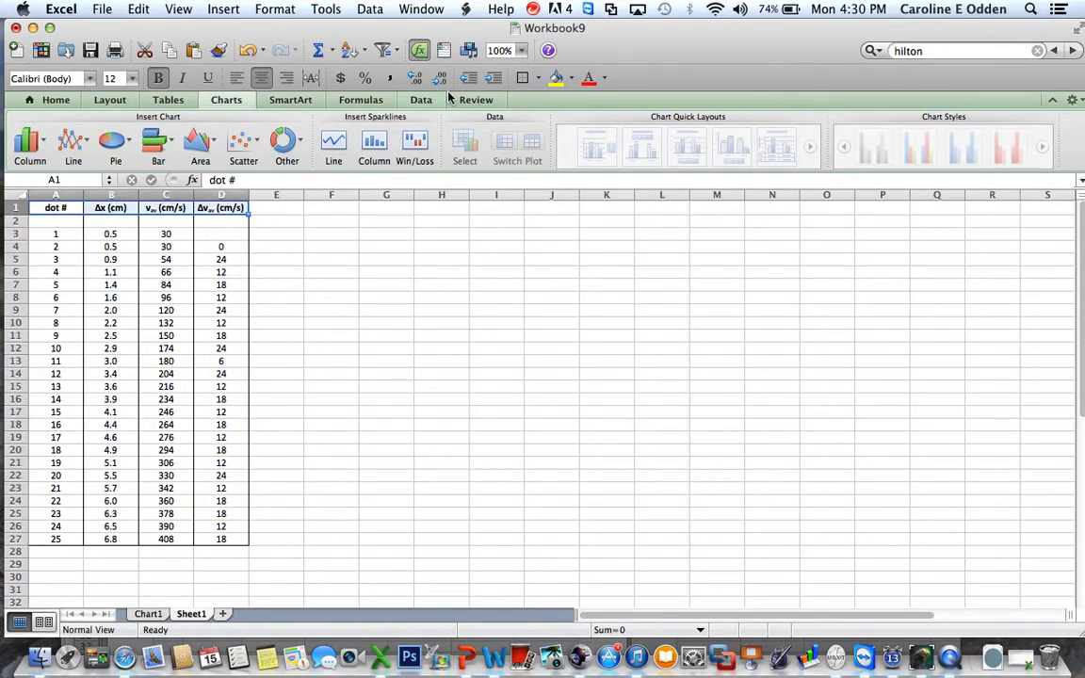
{"action": "left_click", "coordinate": [393, 414]}
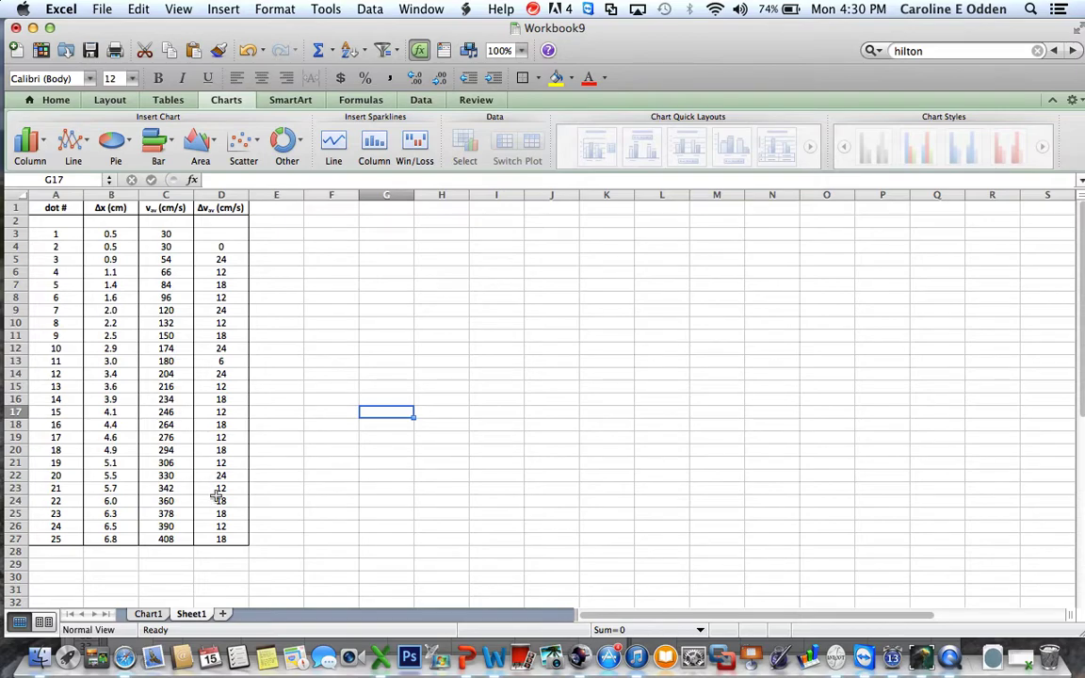
Step: Copy the formatted table A1:D27 for pasting into Word
{"action": "left_click_drag", "start_coordinate": [228, 540], "coordinate": [55, 209]}
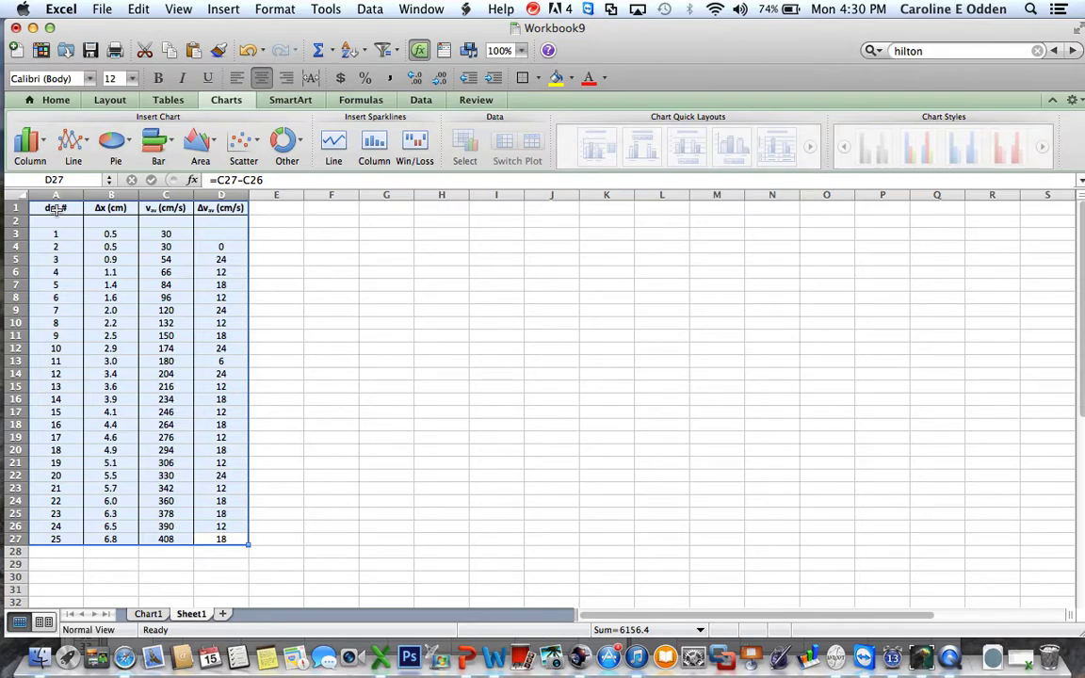
{"action": "key", "text": "super+c"}
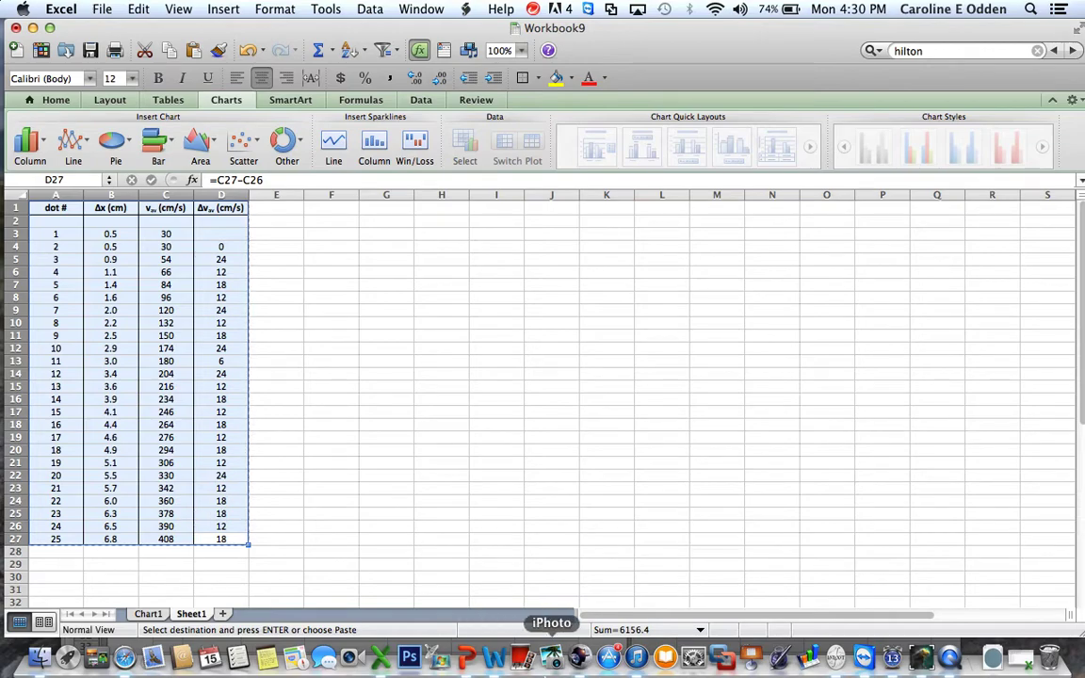
{"action": "left_click", "coordinate": [495, 659]}
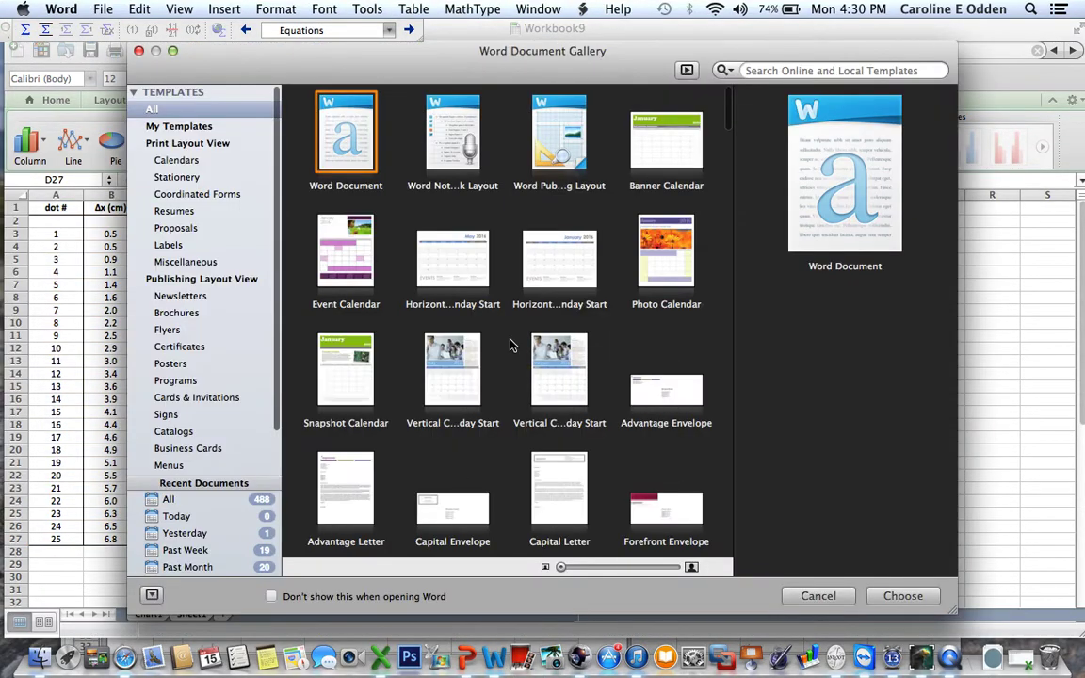
Step: Paste the bordered velocity table into a new blank Word document, then go back to Excel
{"action": "key", "text": "Return"}
{"action": "key", "text": "super+v"}
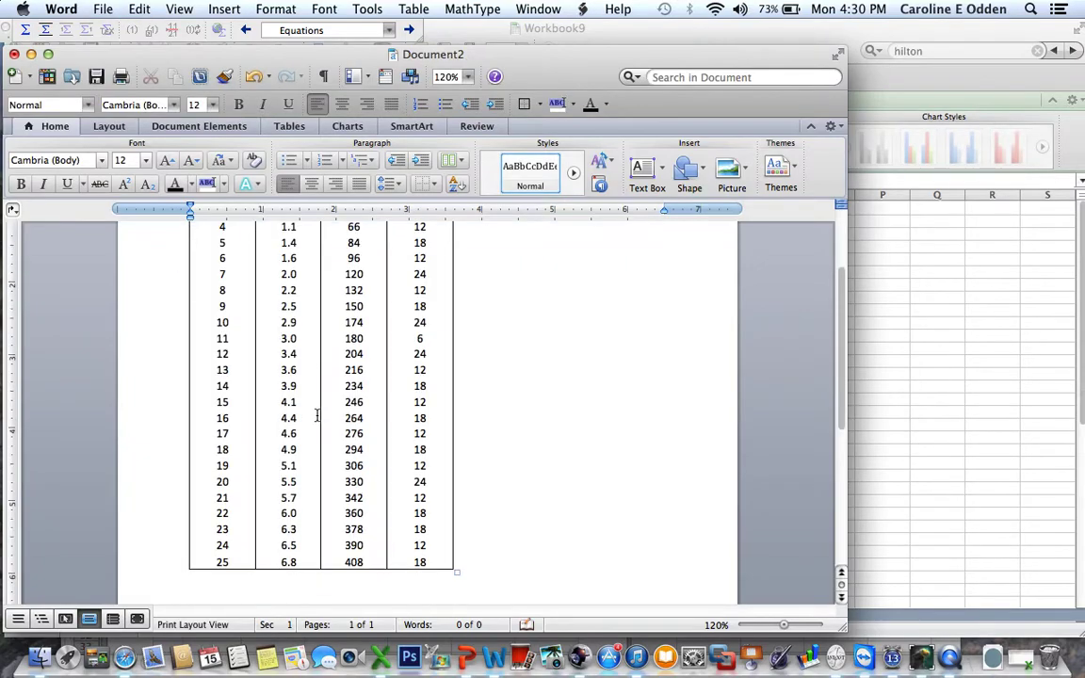
{"action": "scroll", "coordinate": [547, 435], "scroll_direction": "up", "scroll_amount": 5}
{"action": "scroll", "coordinate": [547, 434], "scroll_direction": "down", "scroll_amount": 5}
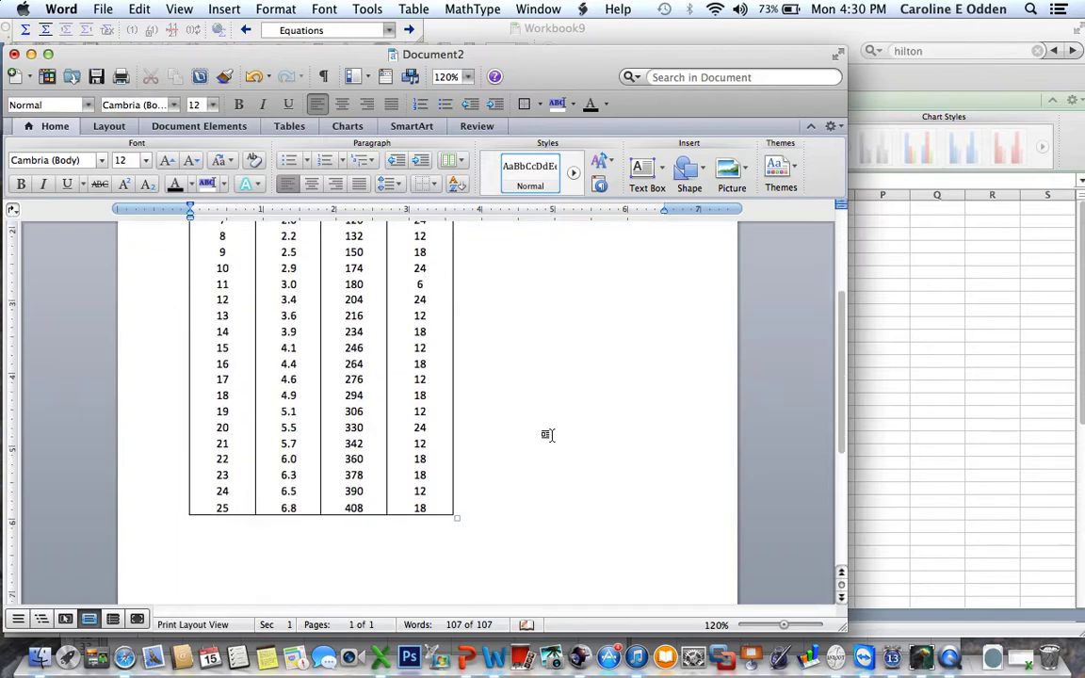
{"action": "scroll", "coordinate": [548, 434], "scroll_direction": "up", "scroll_amount": 5}
{"action": "scroll", "coordinate": [547, 434], "scroll_direction": "down", "scroll_amount": 5}
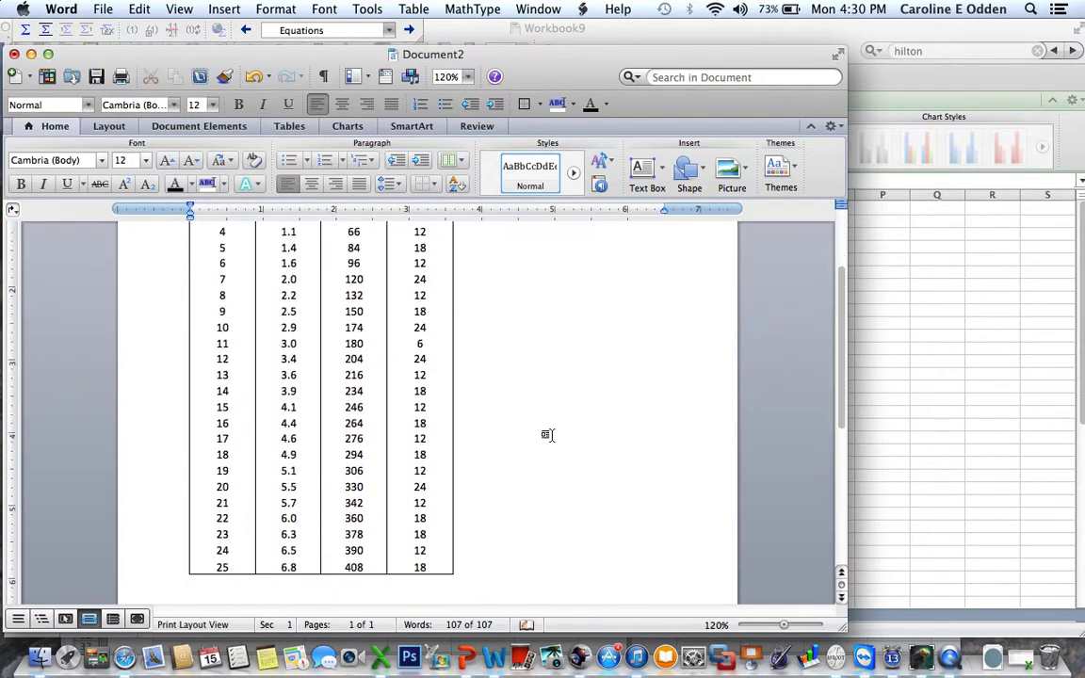
{"action": "scroll", "coordinate": [547, 434], "scroll_direction": "up", "scroll_amount": 5}
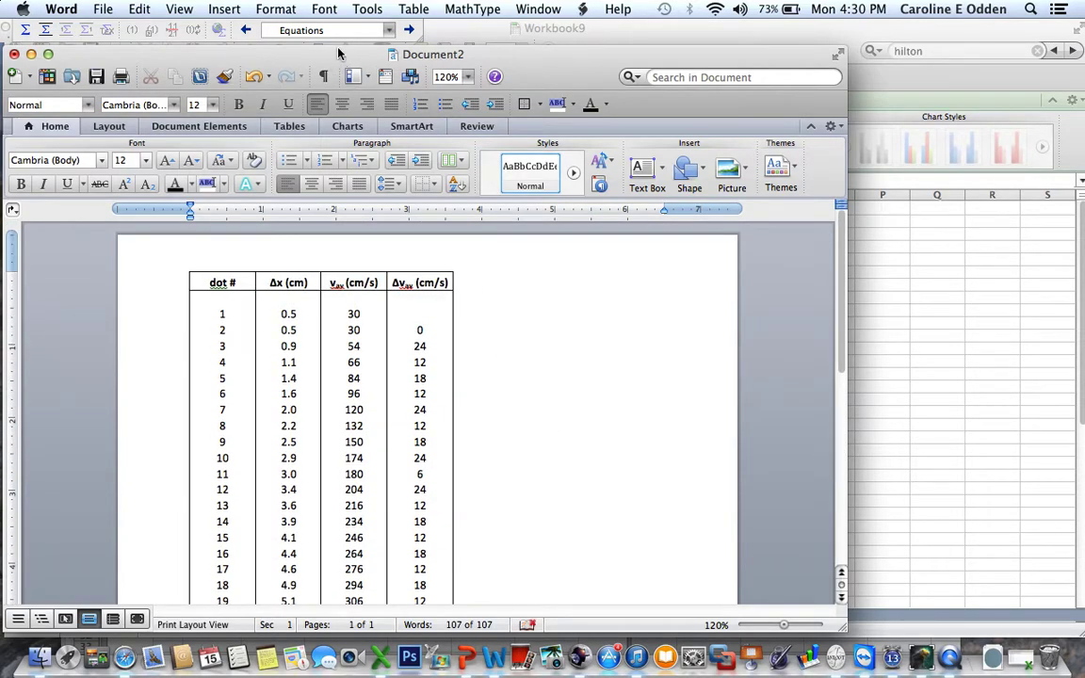
{"action": "left_click", "coordinate": [983, 378]}
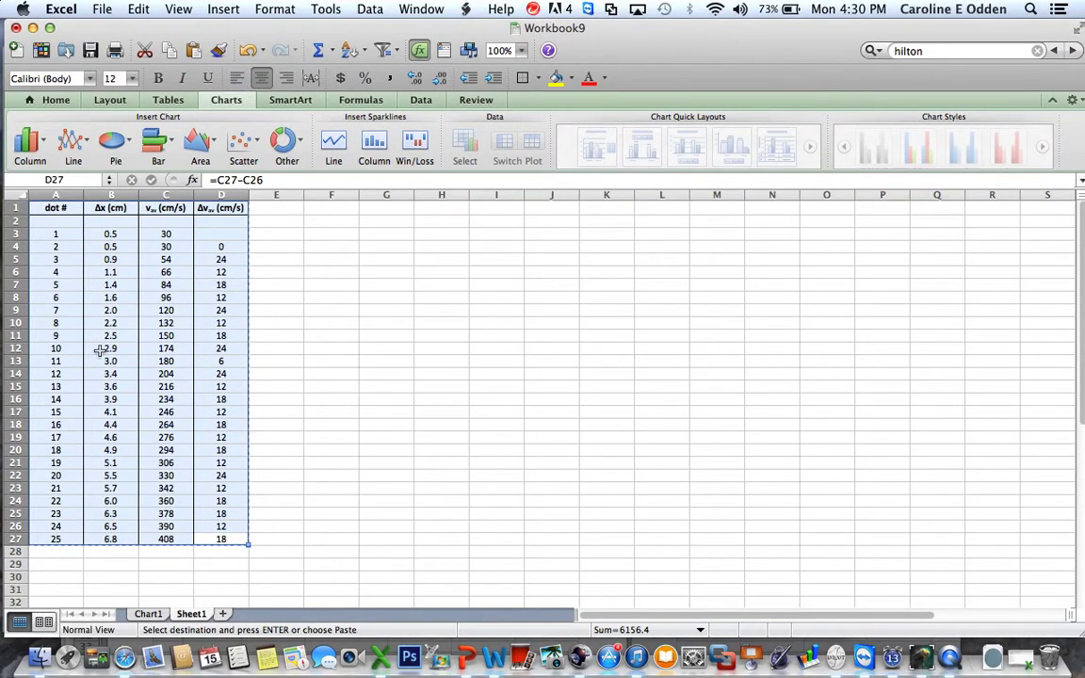
Step: Inspect the formulas in B9, C9 and D9, then return to the Chart1 chart sheet
{"action": "left_click", "coordinate": [165, 310]}
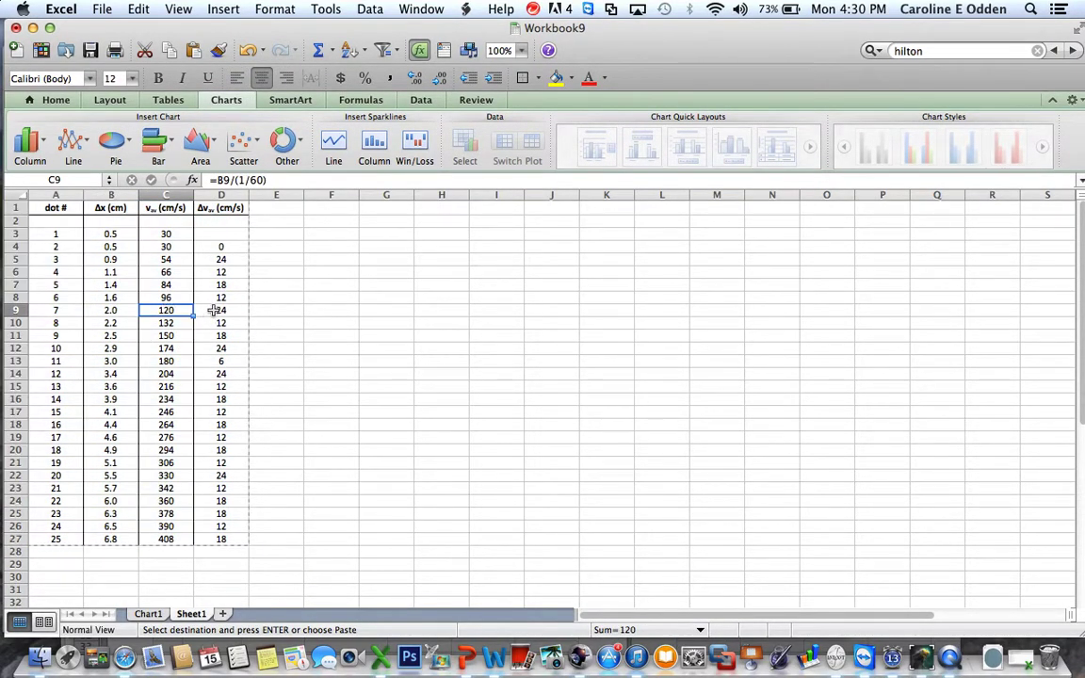
{"action": "left_click", "coordinate": [215, 311]}
{"action": "left_click", "coordinate": [170, 311]}
{"action": "left_click", "coordinate": [110, 311]}
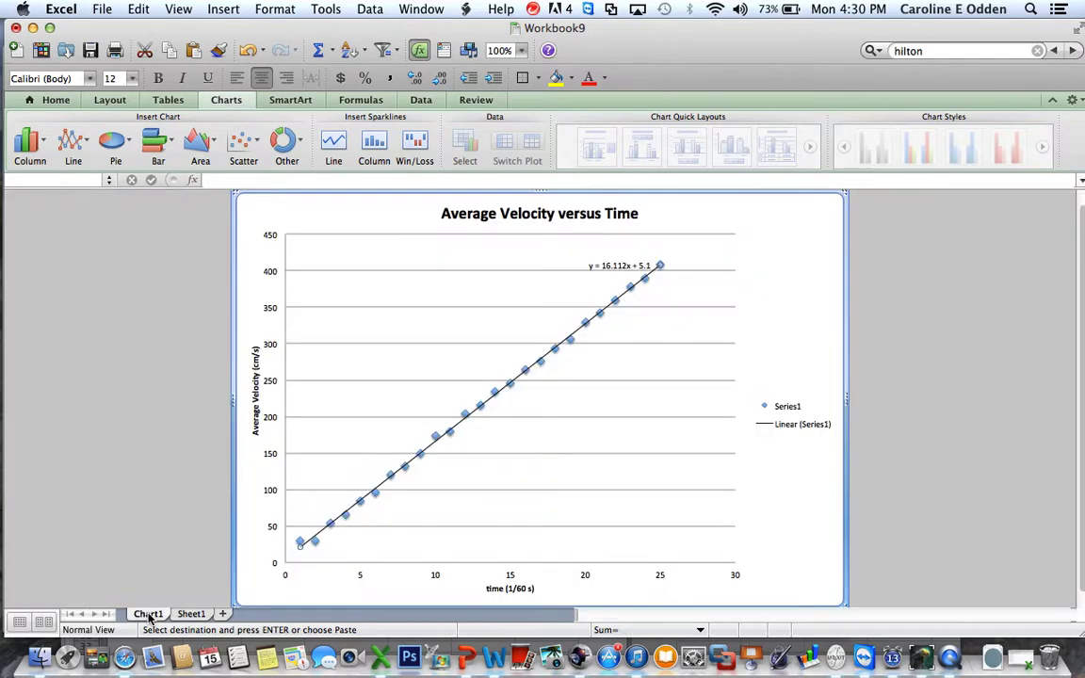
{"action": "left_click", "coordinate": [148, 614]}
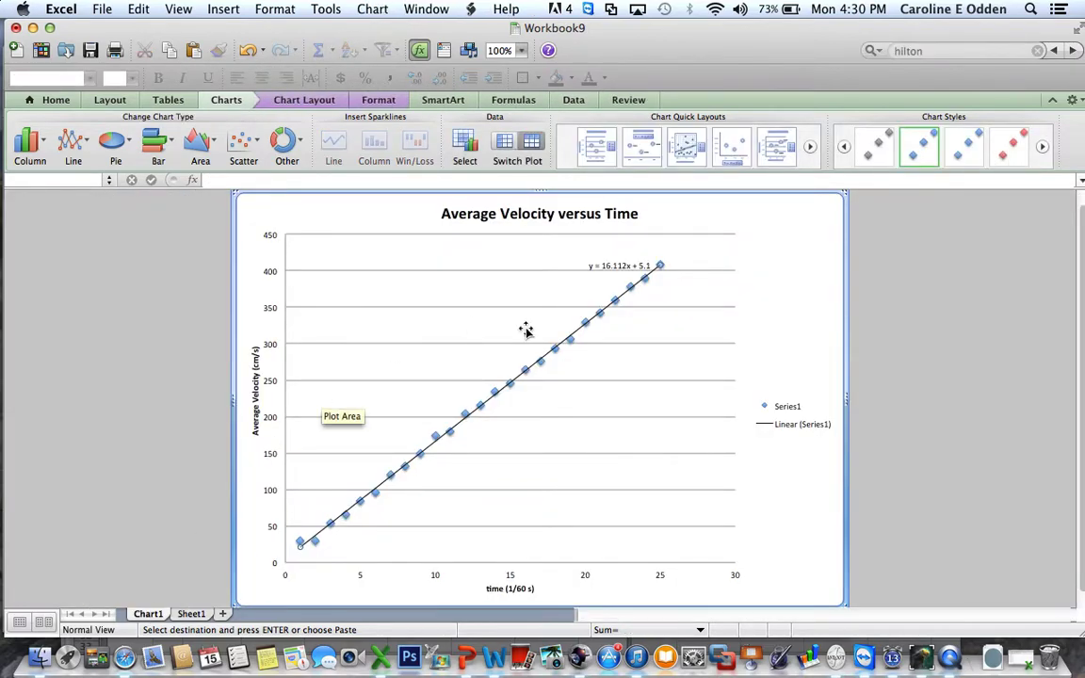